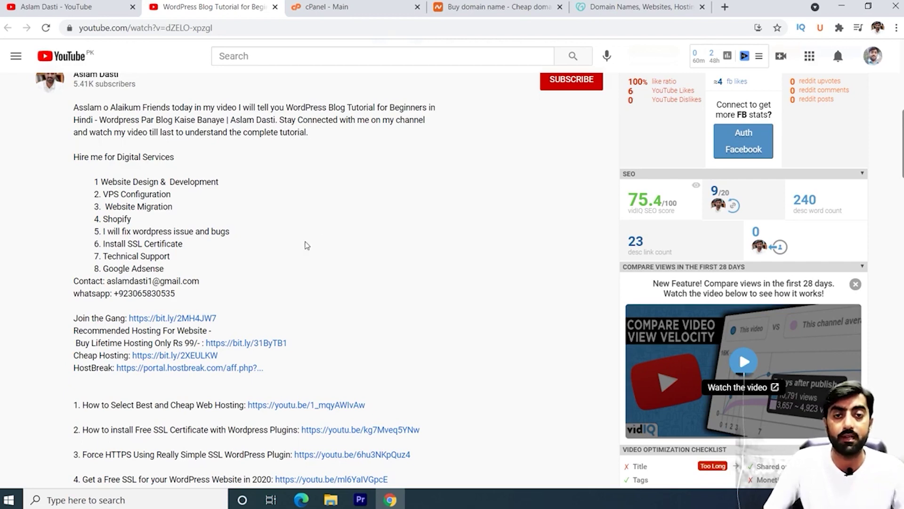
Step: Go to the Namecheap home page and begin entering namecheap.com/cpanel in the address bar
click(357, 7)
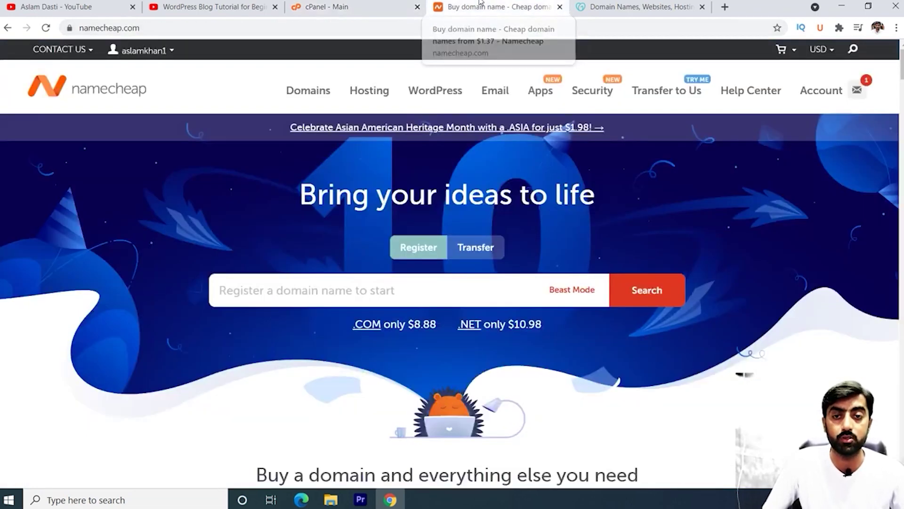
click(500, 7)
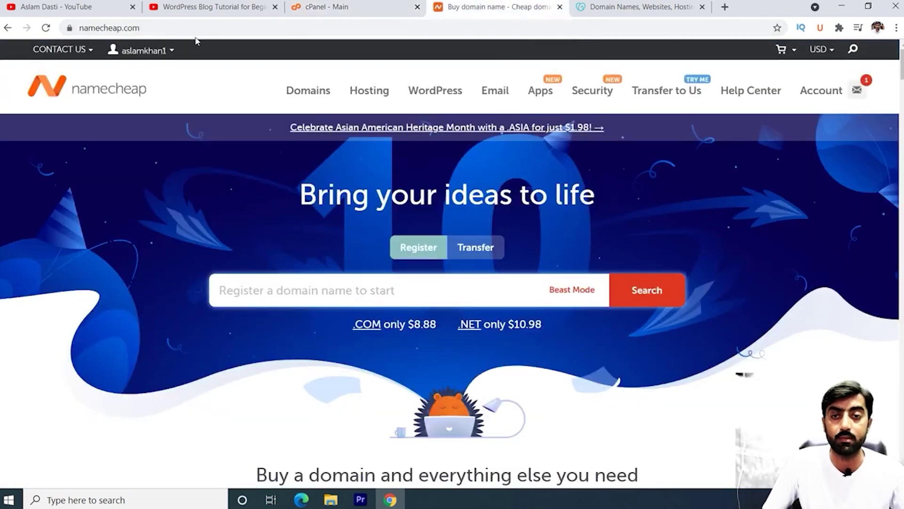
click(162, 26)
click(199, 28)
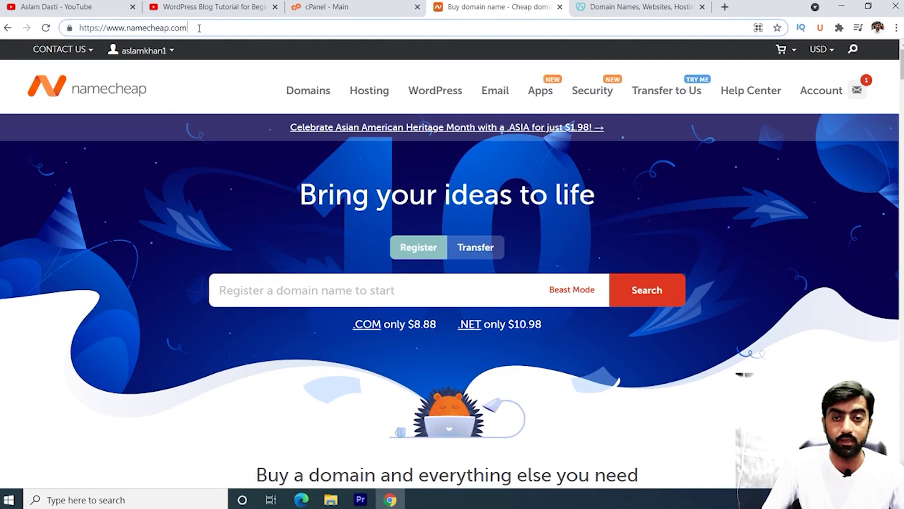
text(/c)
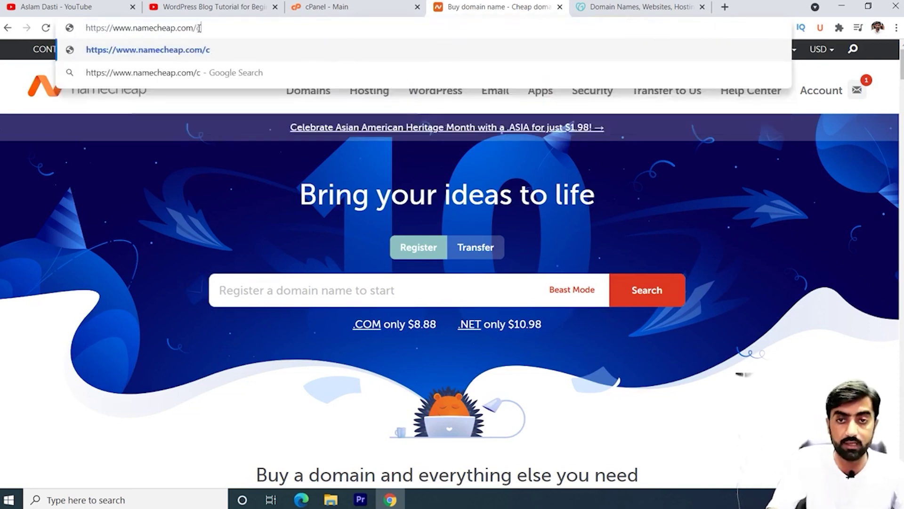
text(panel)
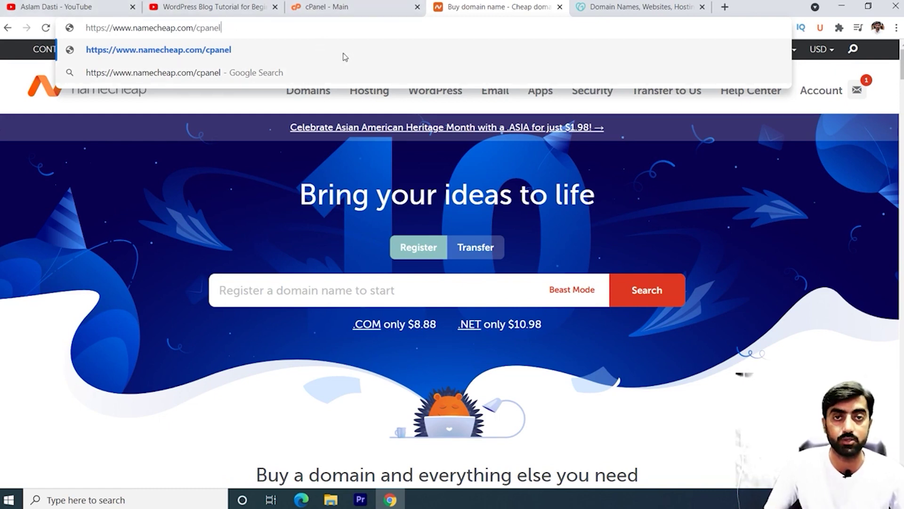
Step: Return to the cPanel main dashboard and look through its tool sections, including Softaculous Apps Installer
click(363, 5)
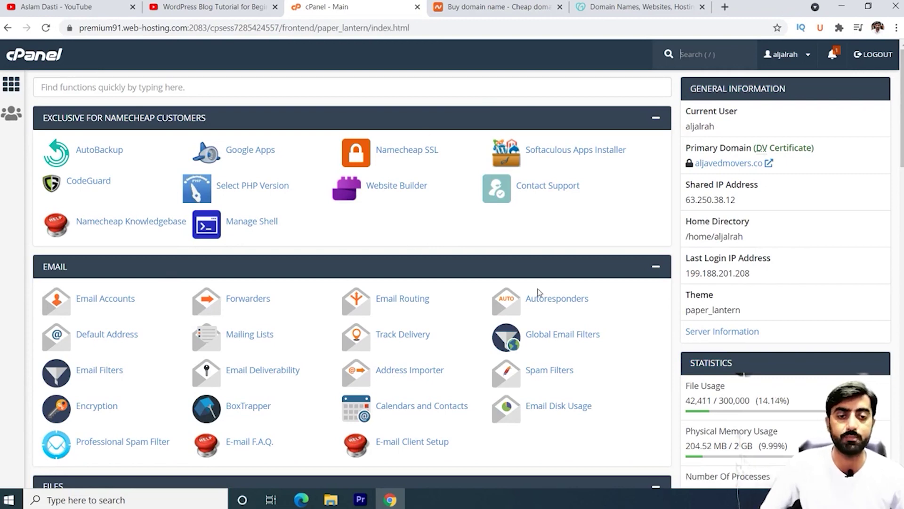
scroll(535, 296, down, 9)
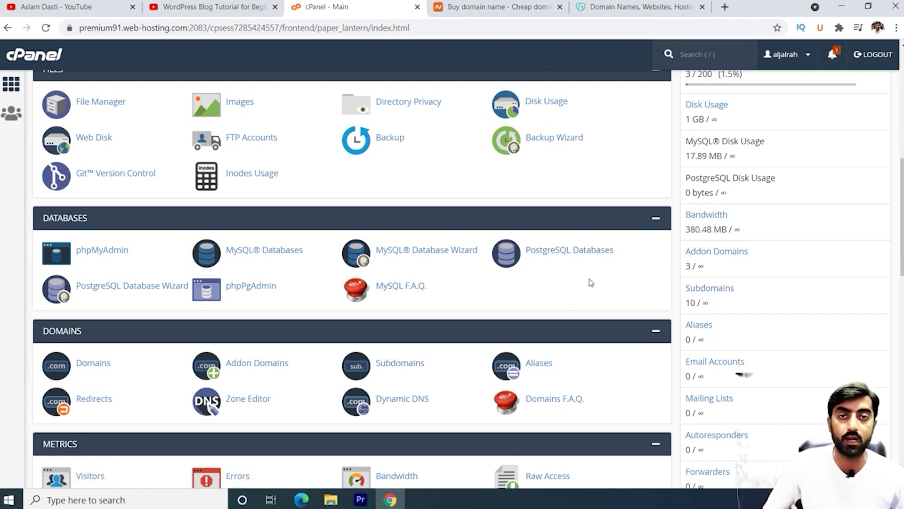
click(626, 7)
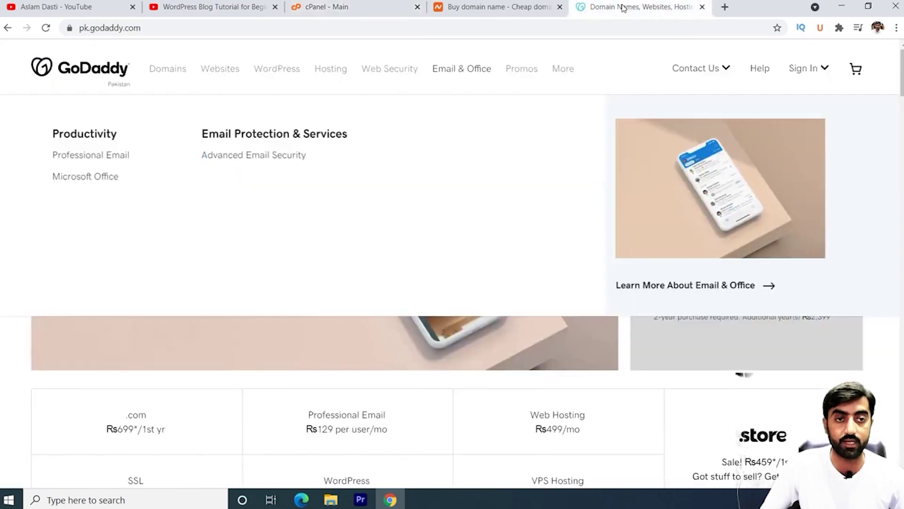
click(362, 7)
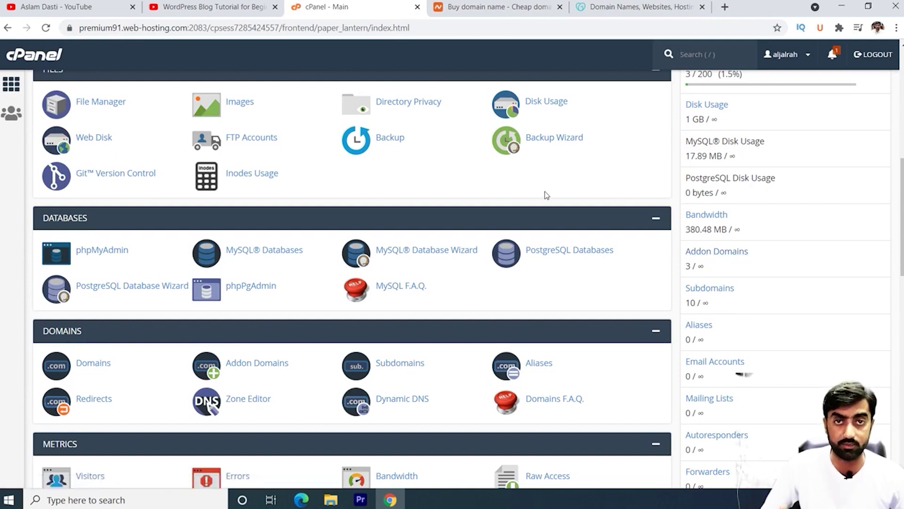
key(slash)
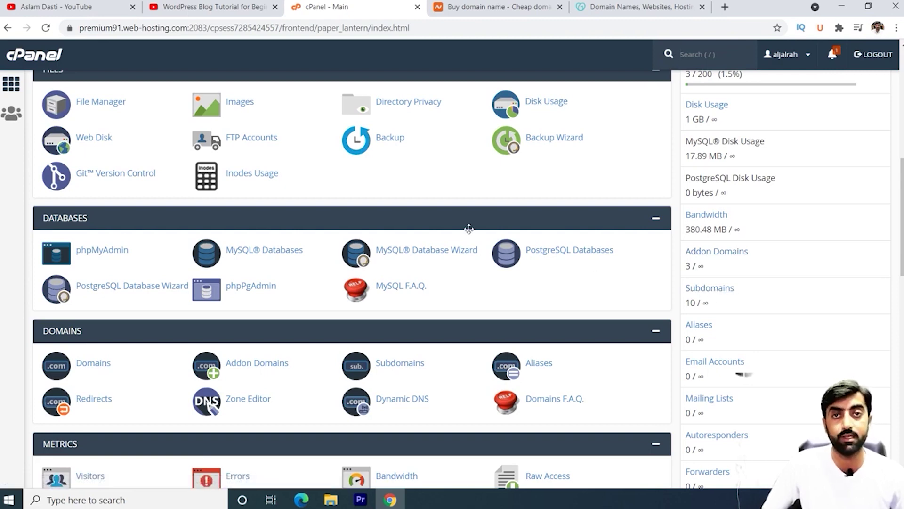
scroll(469, 229, up, 8)
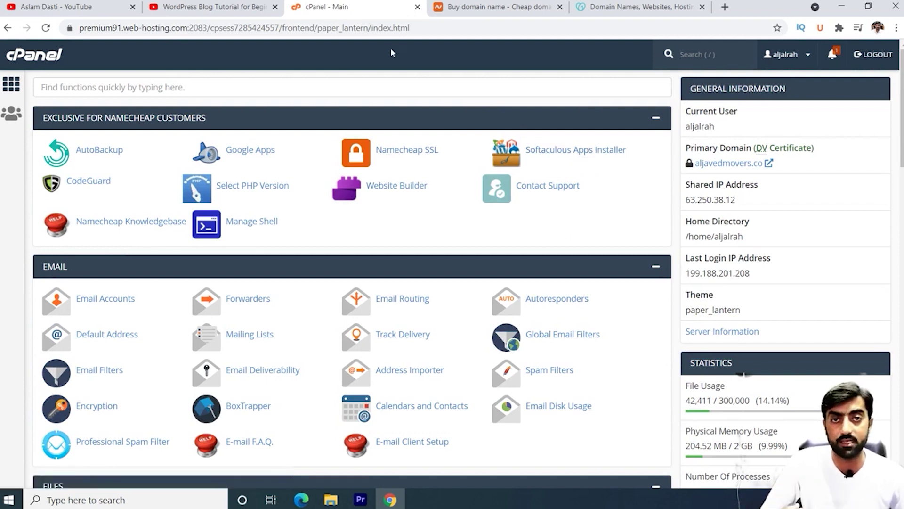
key(slash)
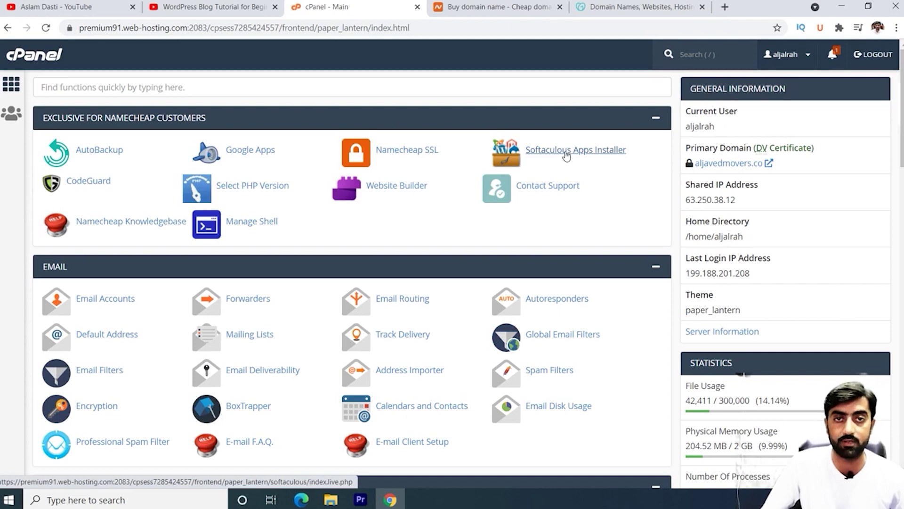
click(562, 154)
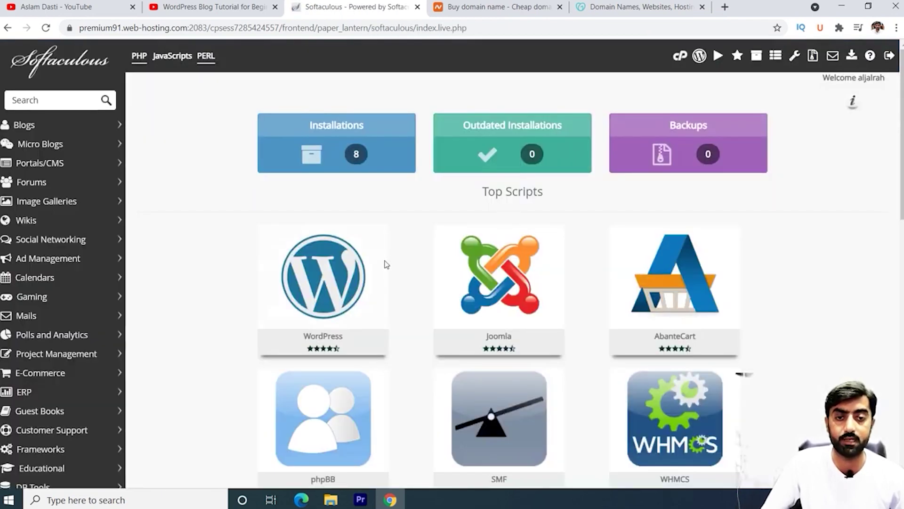
mouse_move(319, 301)
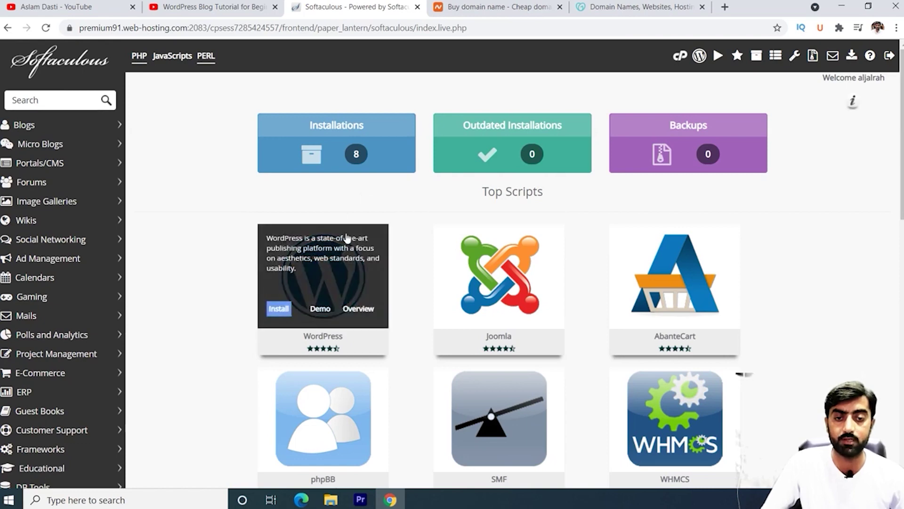
click(278, 313)
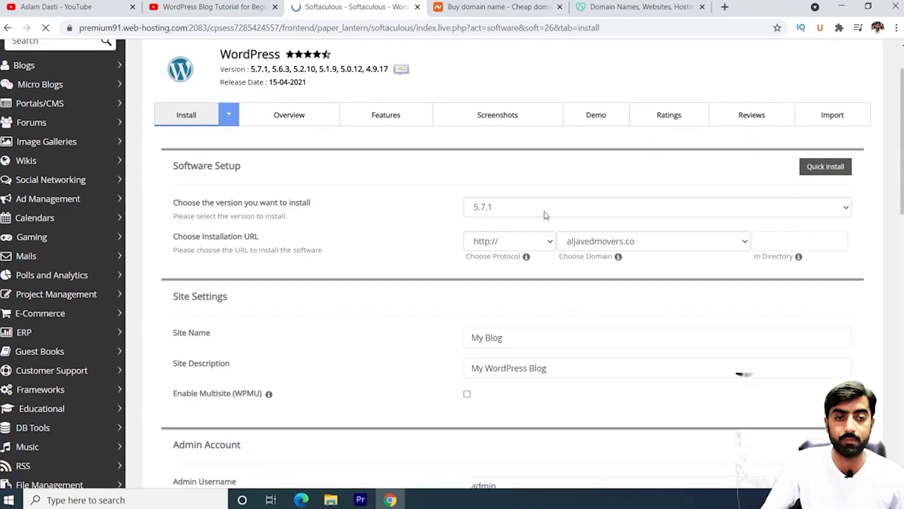
click(561, 206)
click(563, 209)
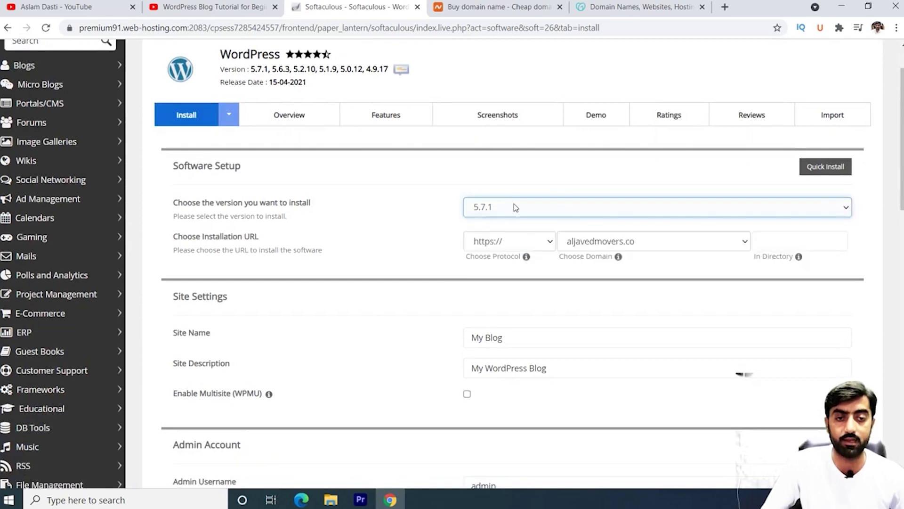
click(614, 248)
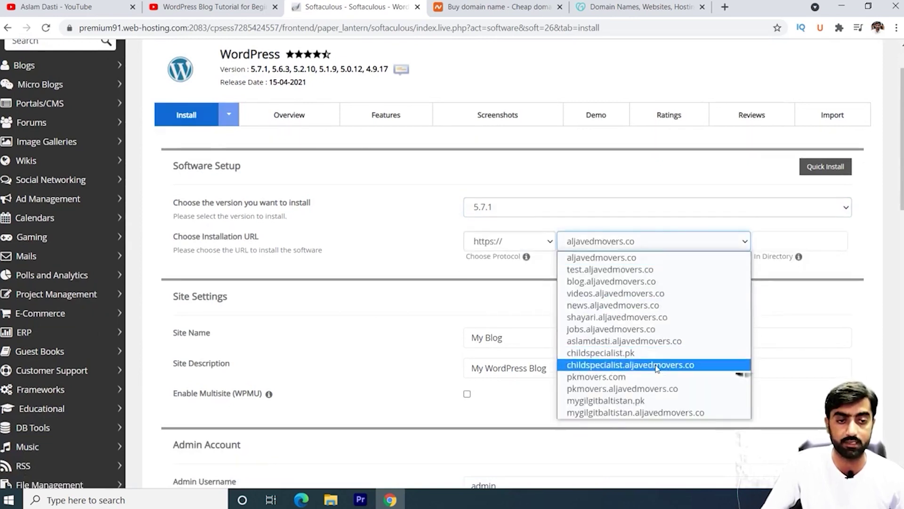
click(617, 332)
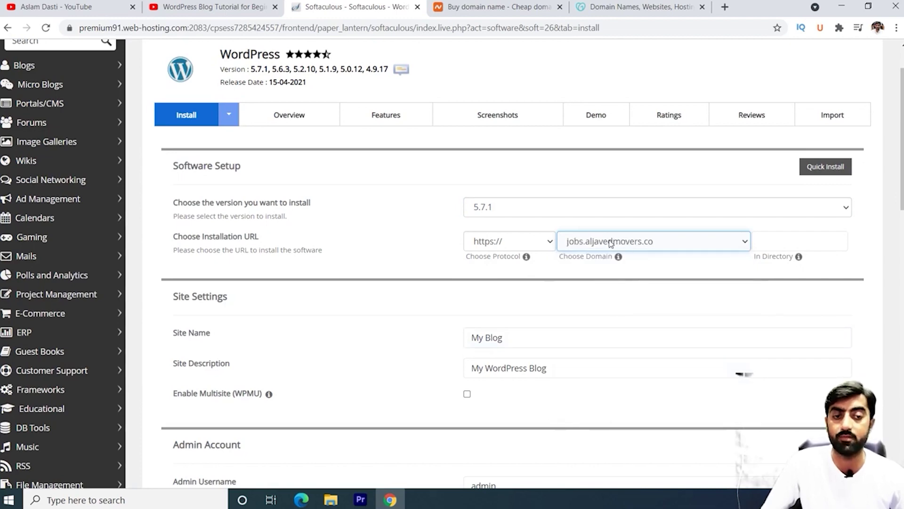
scroll(608, 244, down, 1)
Step: Name the site 'Jobs Website' with the description 'Latest govt. & Private jobs'
triple_click(537, 278)
text(J)
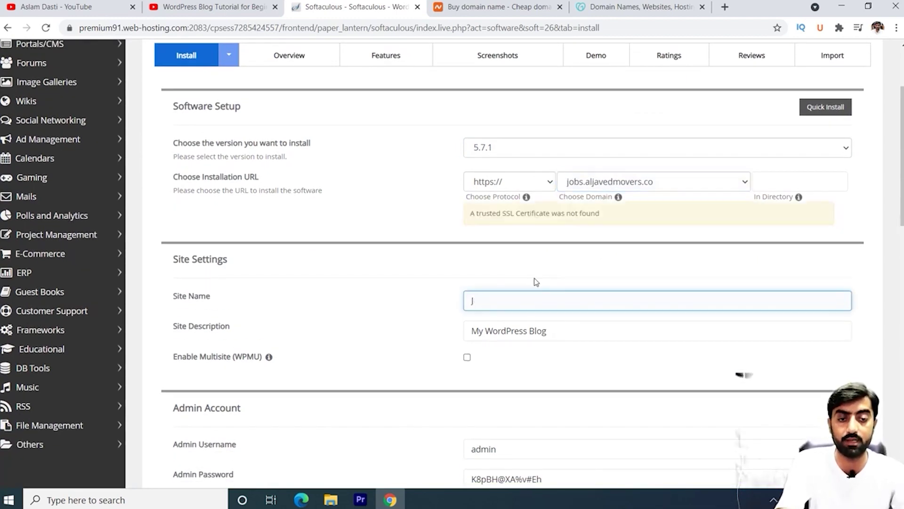
text(obs WEb)
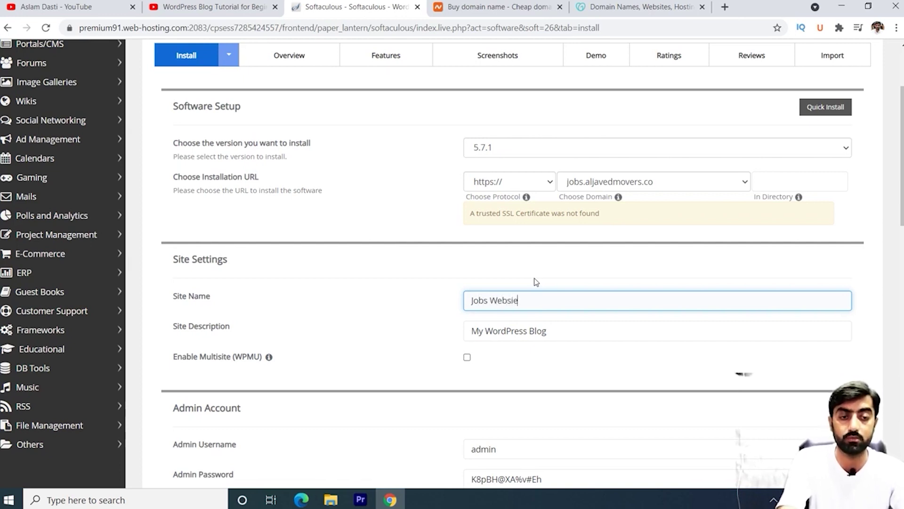
triple_click(554, 332)
text(Latest jobs)
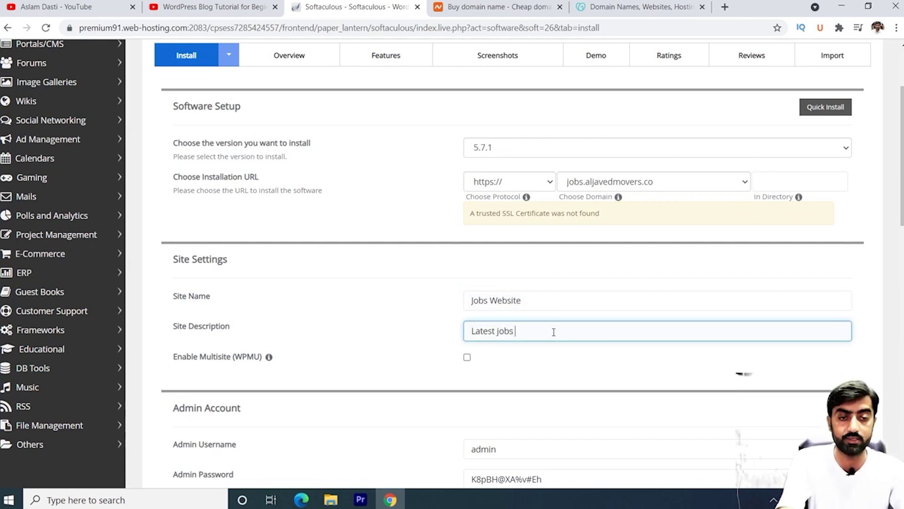
key(BackSpace)
key(BackSpace)
key(BackSpace)
key(BackSpace)
key(BackSpace)
text(govt. & Private)
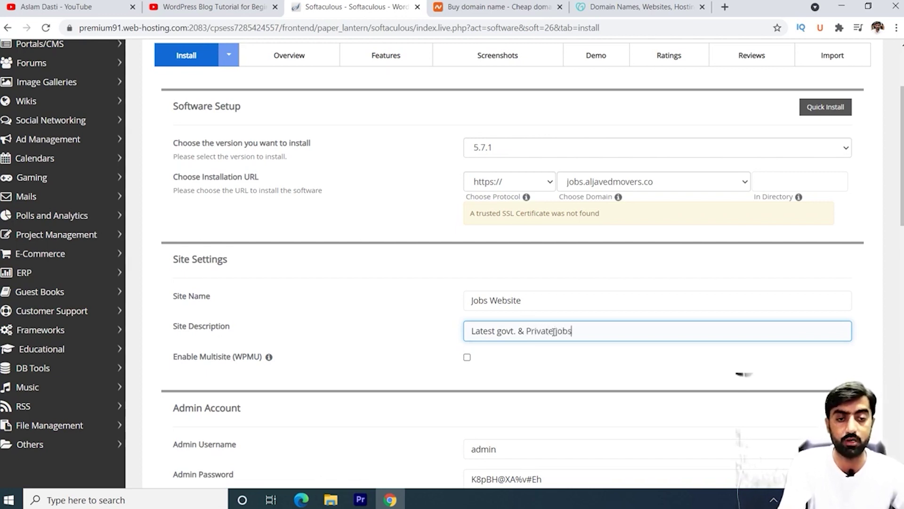
Step: Fill the admin username from the saved suggestion and replace the generated admin password
scroll(554, 331, down, 3)
click(530, 332)
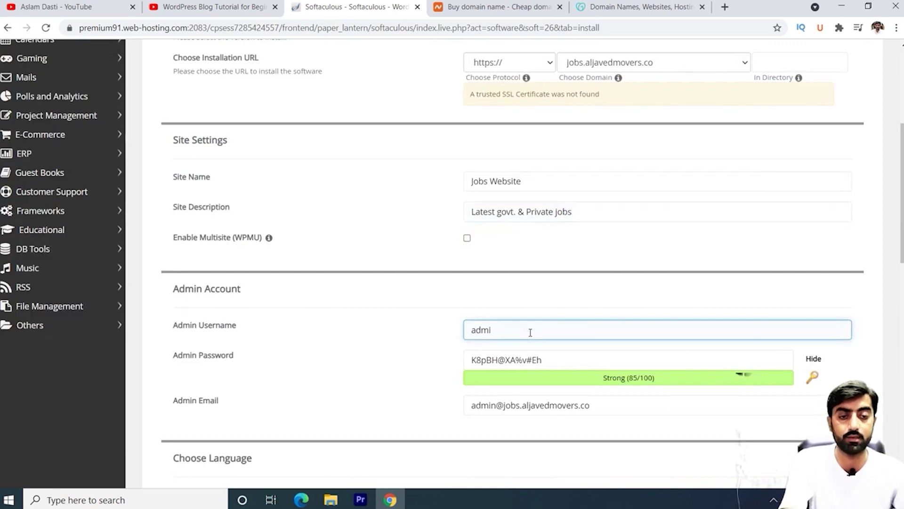
key(BackSpace)
key(BackSpace)
key(BackSpace)
key(BackSpace)
text(a)
key(BackSpace)
text(as)
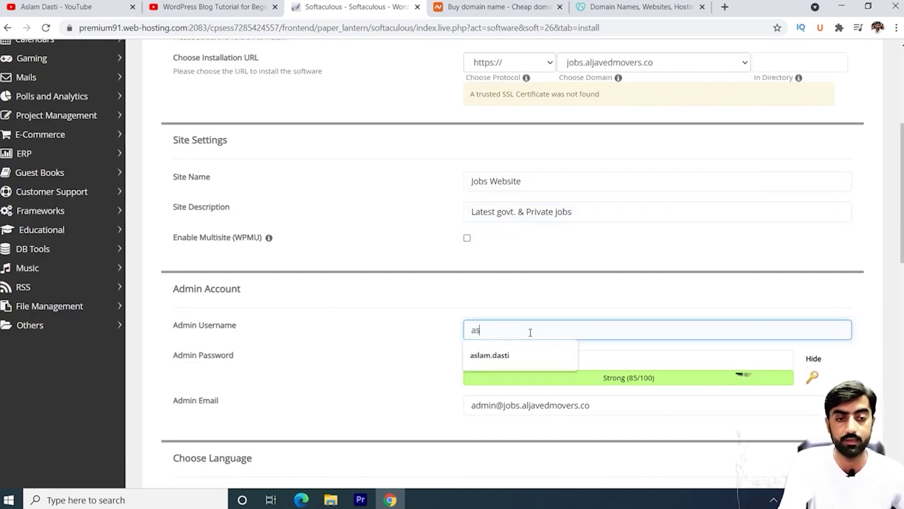
click(518, 354)
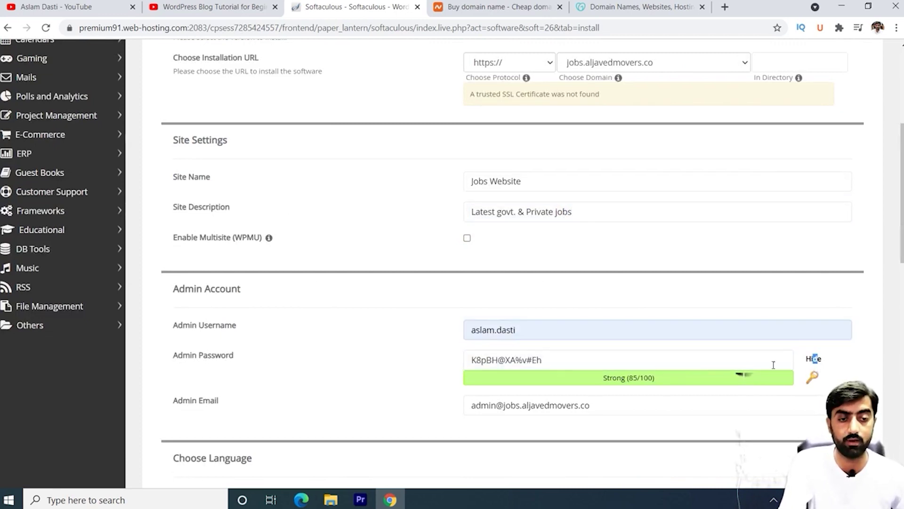
click(813, 359)
click(550, 366)
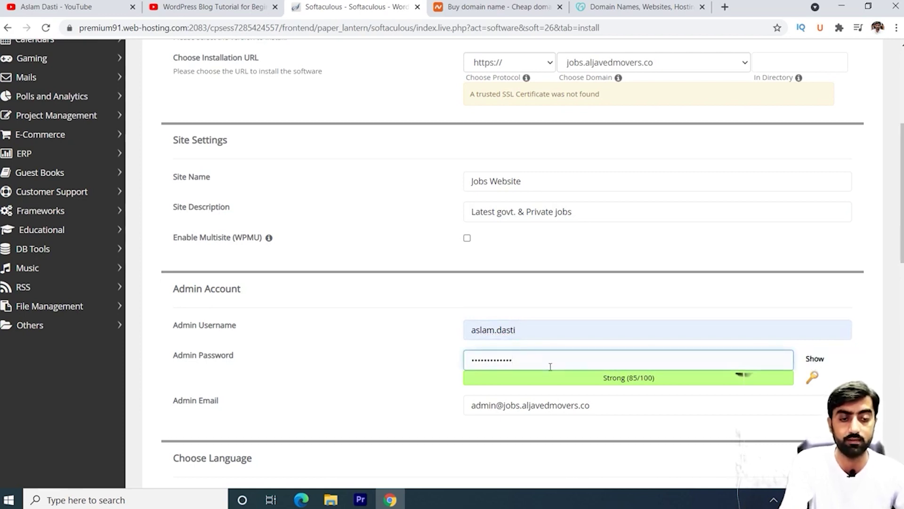
key(BackSpace)
key(BackSpace)
key(BackSpace)
key(BackSpace)
key(BackSpace)
key(BackSpace)
key(BackSpace)
key(BackSpace)
key(BackSpace)
key(BackSpace)
key(BackSpace)
key(BackSpace)
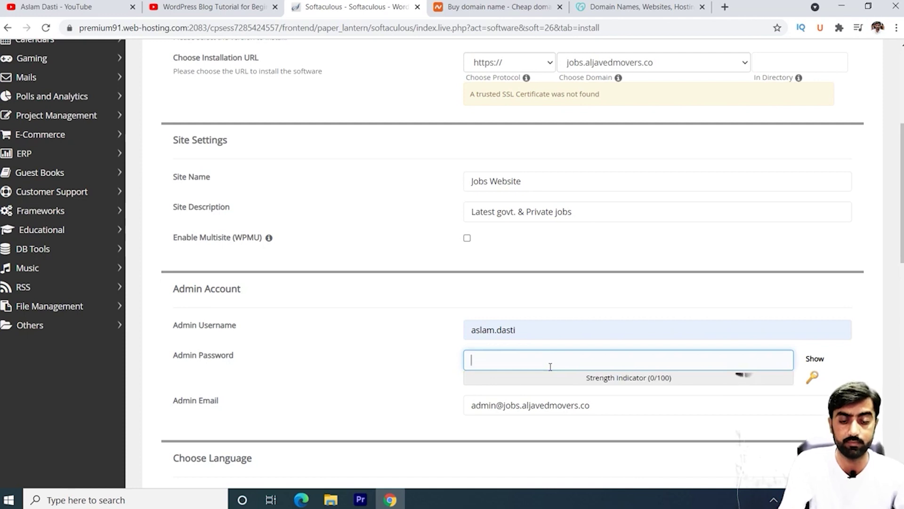
text(•••••)
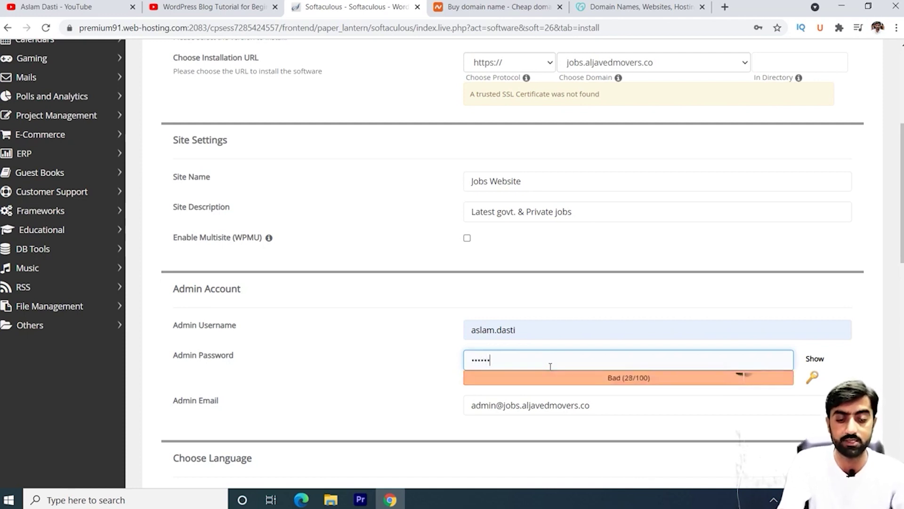
text(•••)
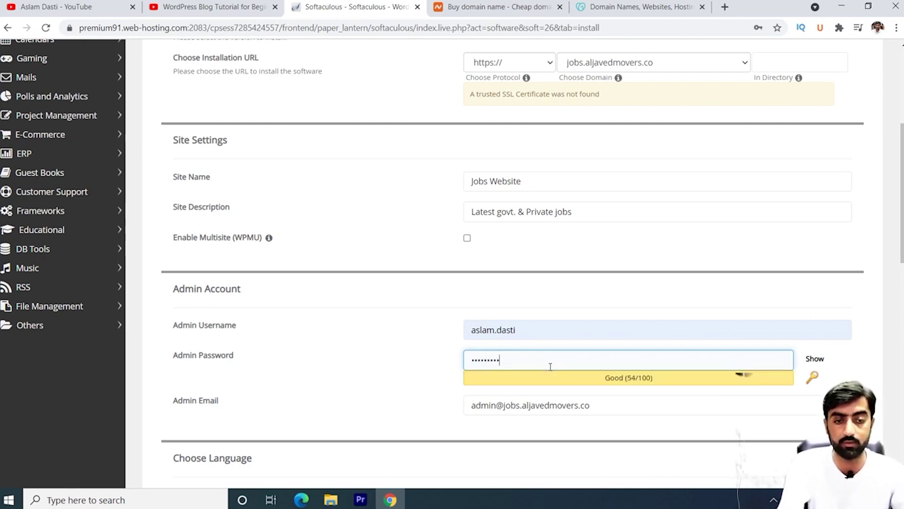
text(••••)
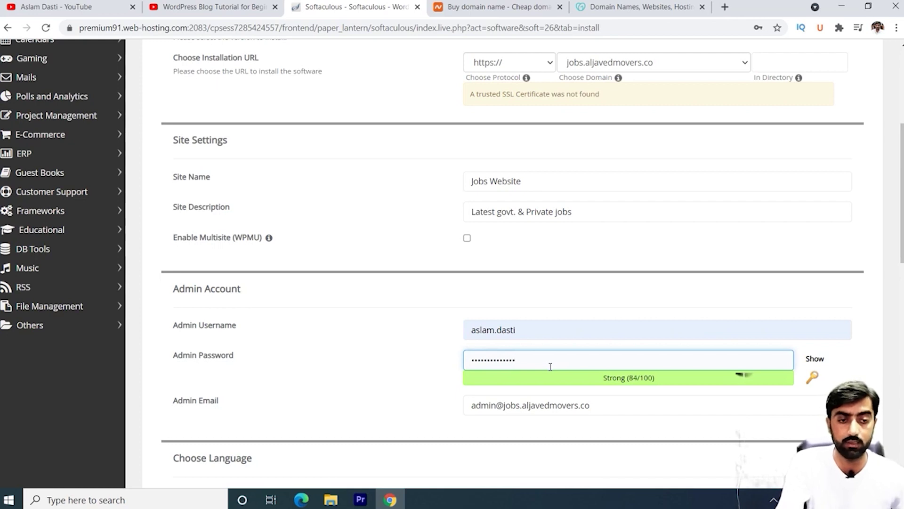
Step: Replace the default admin e-mail with the owner's address from the autofill suggestion
scroll(674, 386, down, 3)
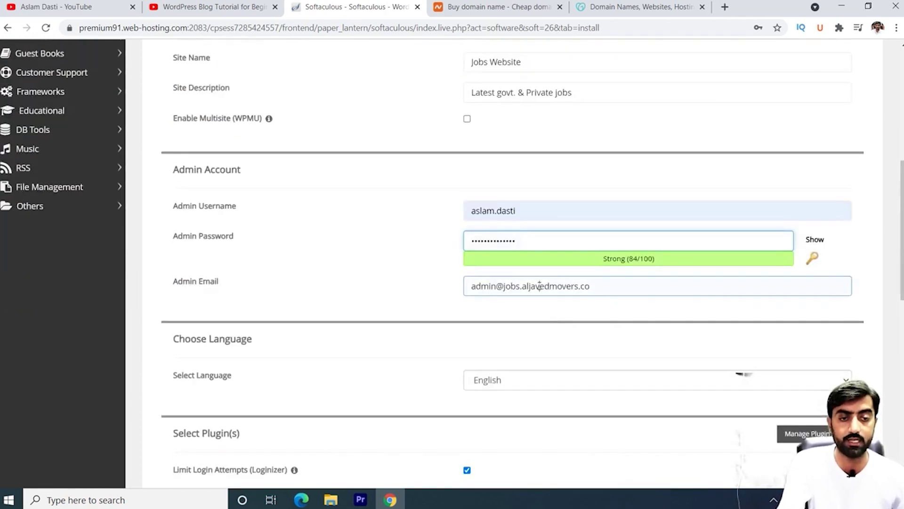
click(540, 286)
key(ctrl+a)
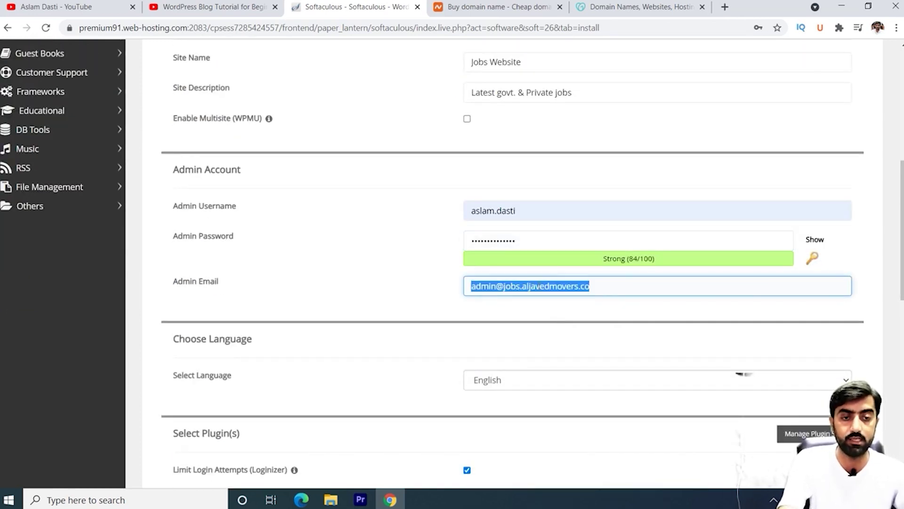
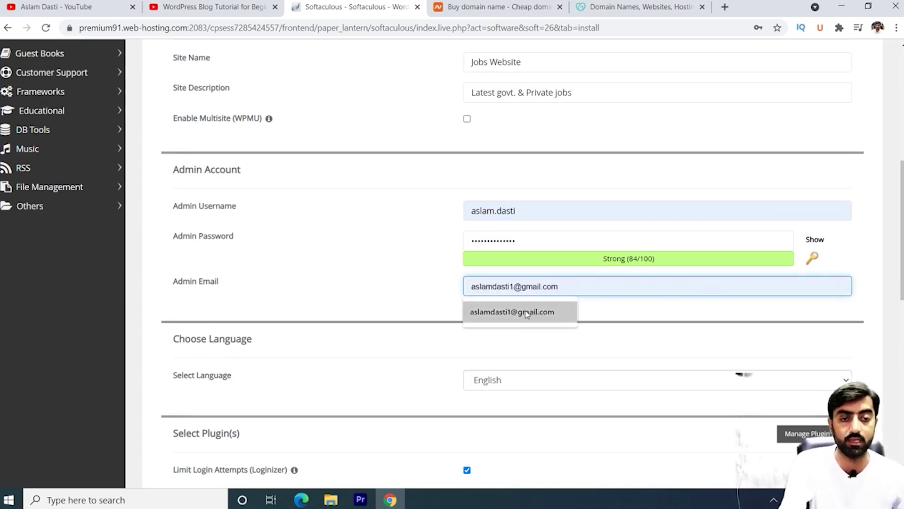
click(528, 312)
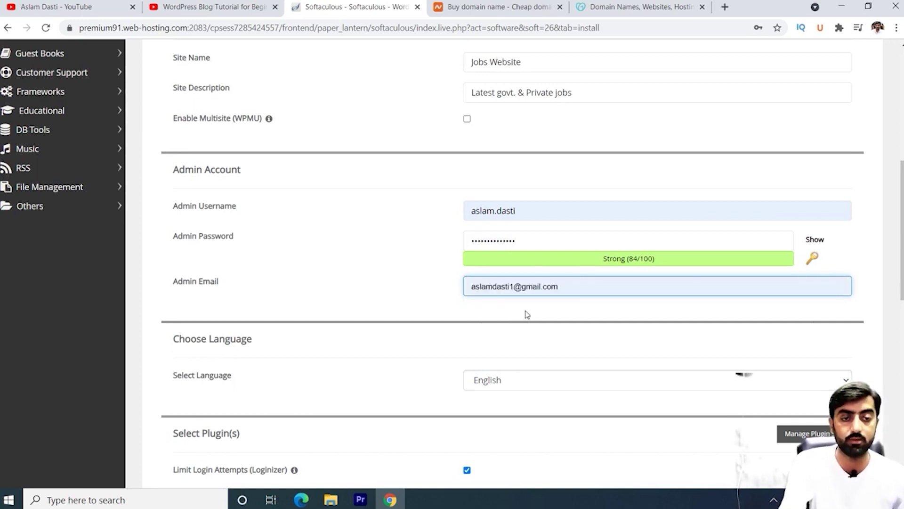
scroll(662, 307, down, 5)
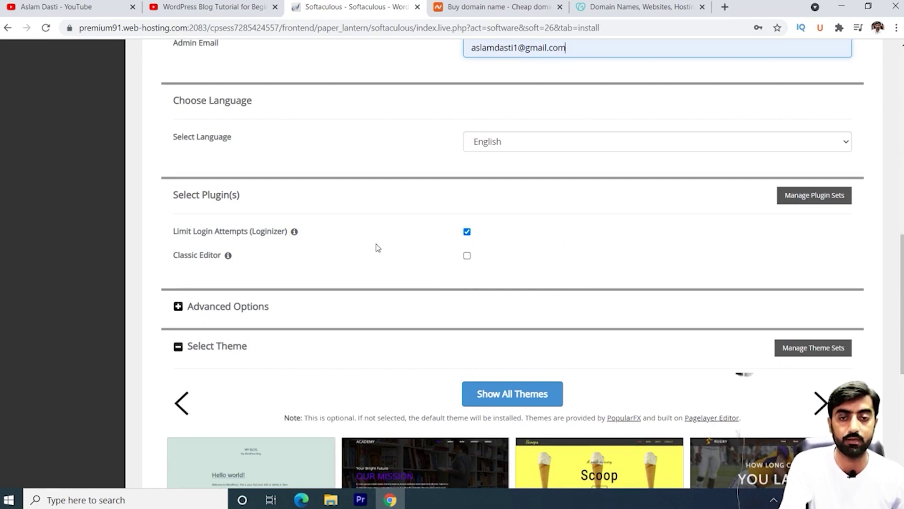
Step: Leave Classic Editor unticked and deselect Limit Login Attempts (Loginizer), so no extra plugins are installed
click(467, 257)
click(467, 256)
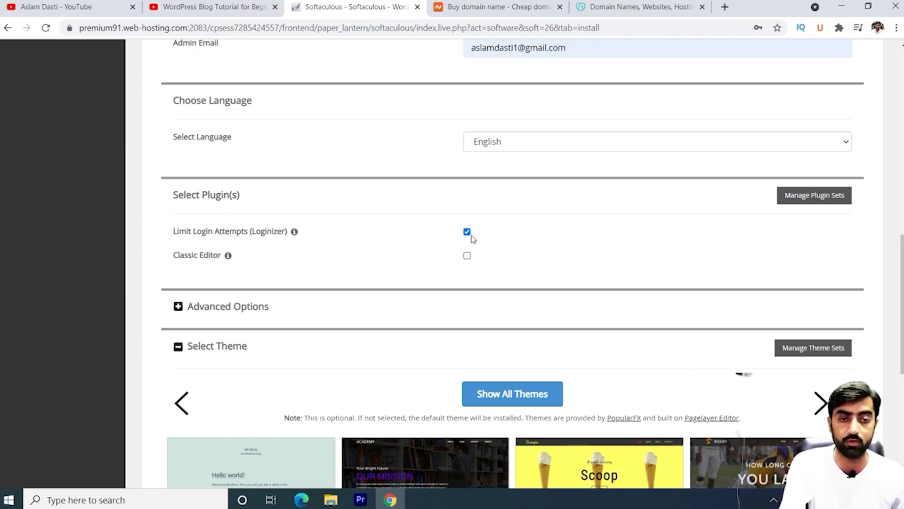
click(467, 232)
scroll(502, 254, down, 3)
scroll(413, 249, down, 2)
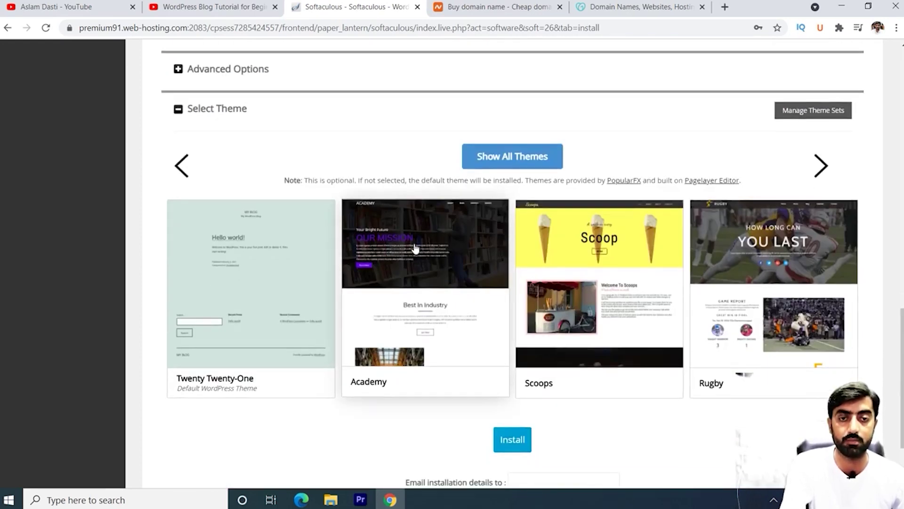
scroll(446, 232, up, 5)
scroll(482, 244, down, 7)
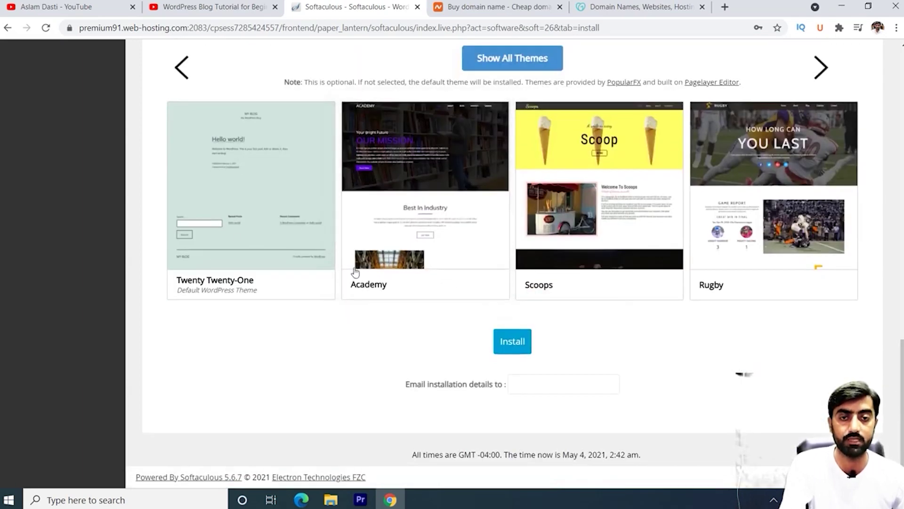
Step: Run the WordPress installation and open jobs.aljavedmovers.co from the success page
click(518, 342)
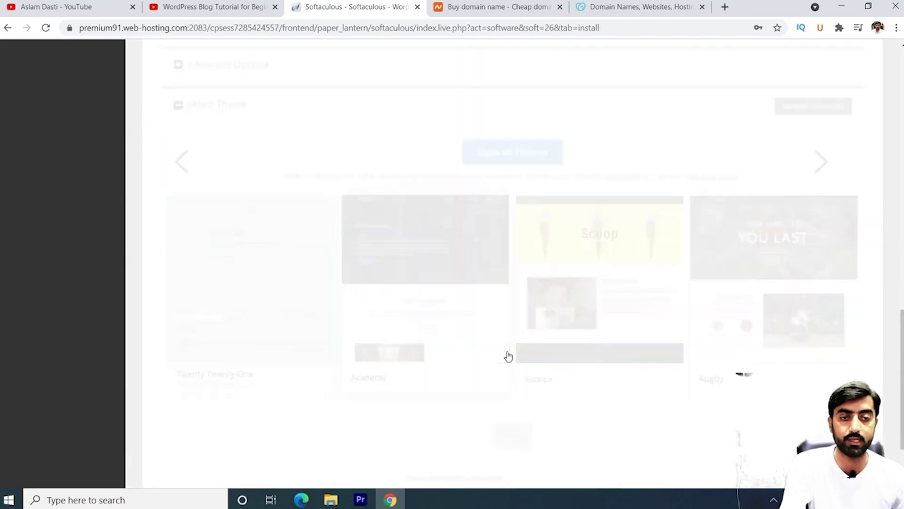
scroll(468, 259, up, 3)
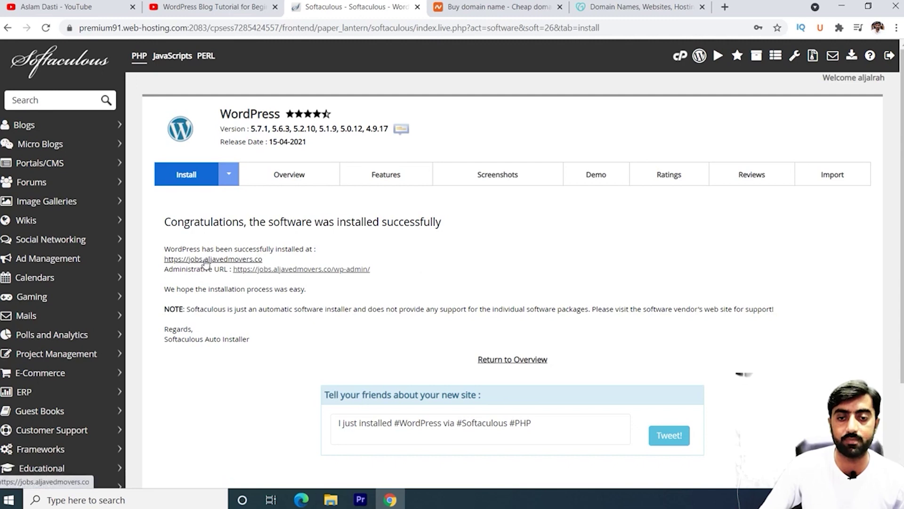
click(210, 260)
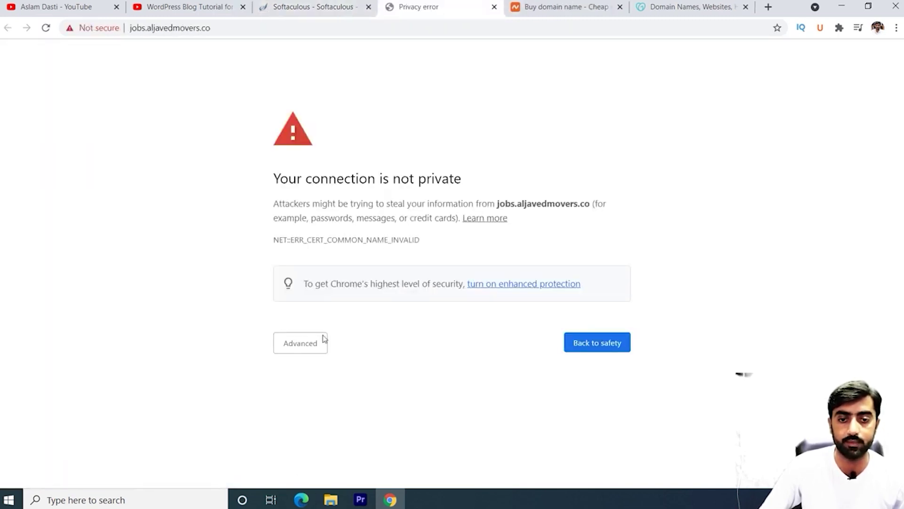
Step: Bypass Chrome's certificate warning to load the Jobs Website homepage
click(303, 349)
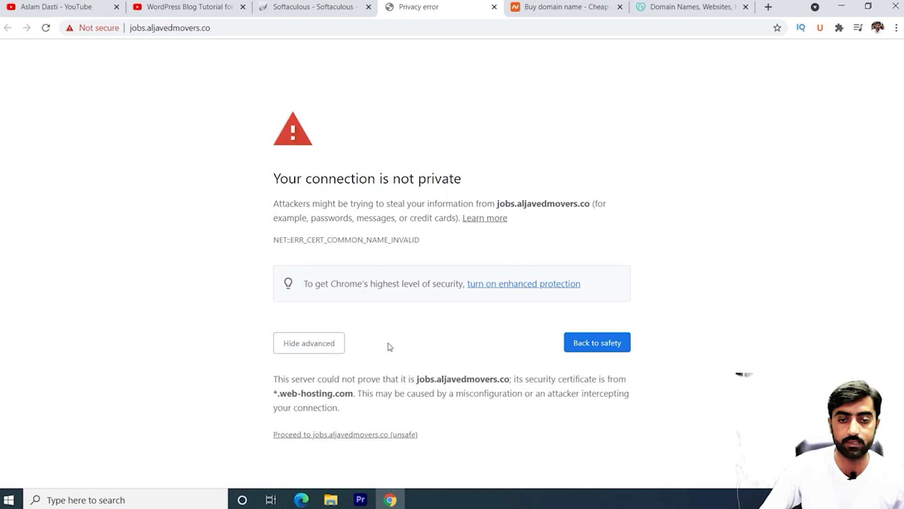
click(354, 435)
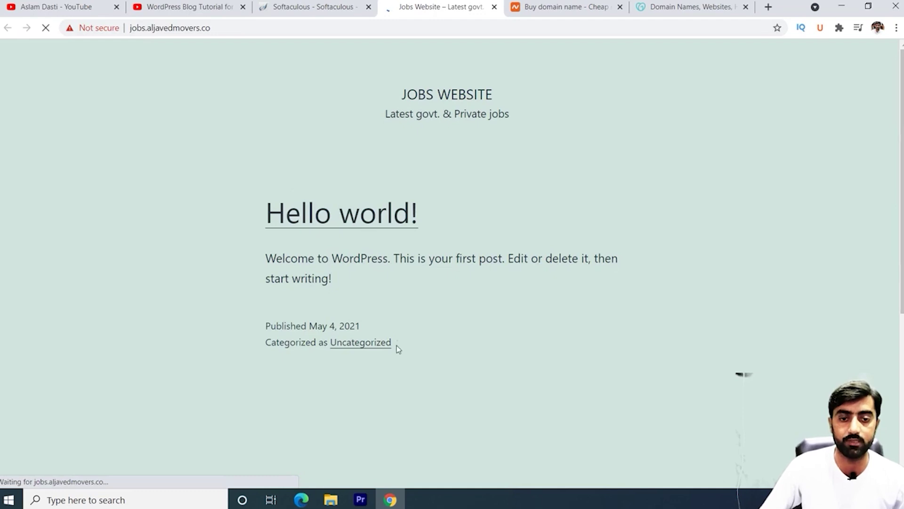
Step: Open the Administrative URL from the install page to reach the Jobs Website WordPress dashboard
click(311, 5)
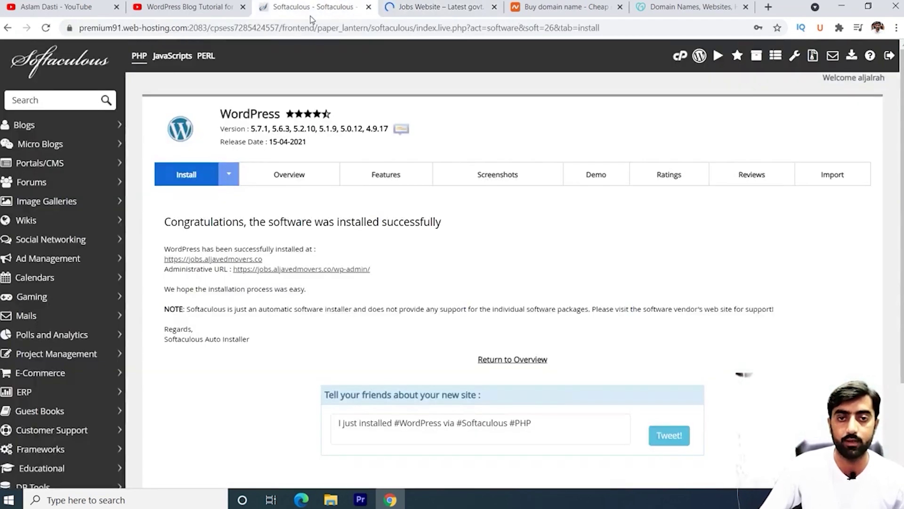
click(337, 270)
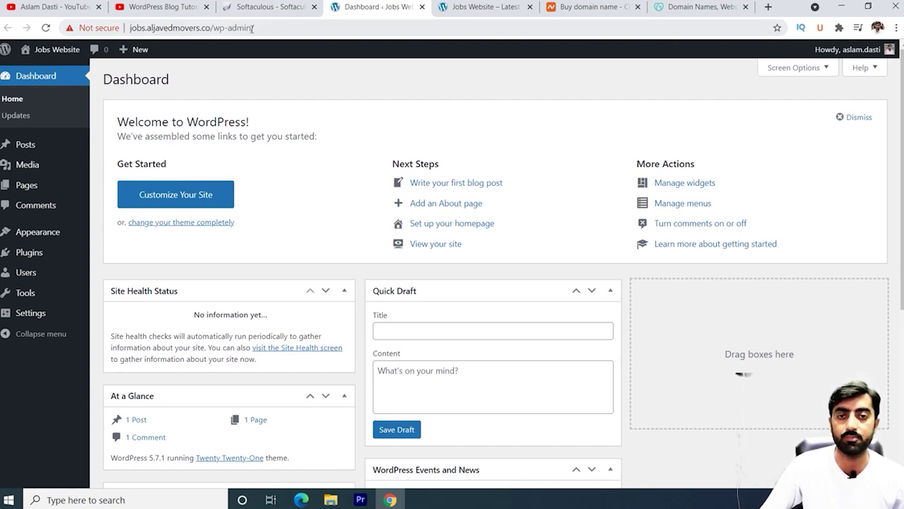
click(272, 6)
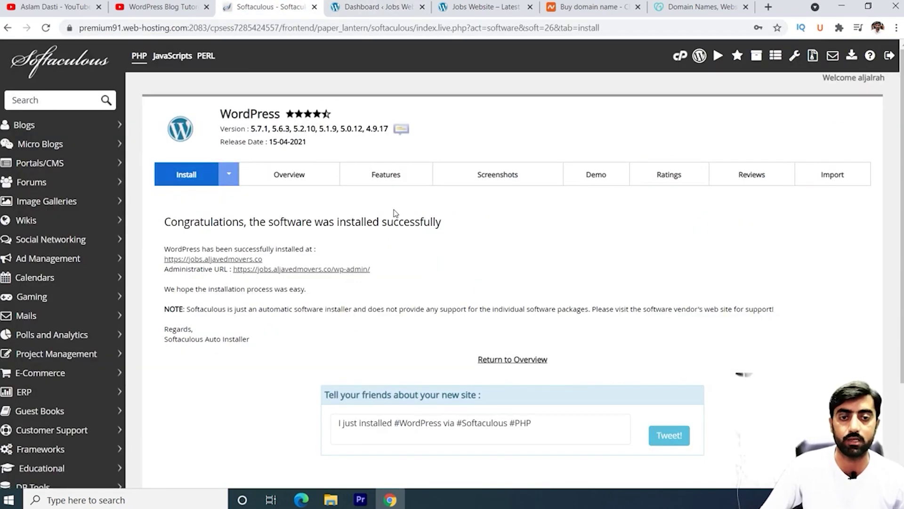
click(375, 4)
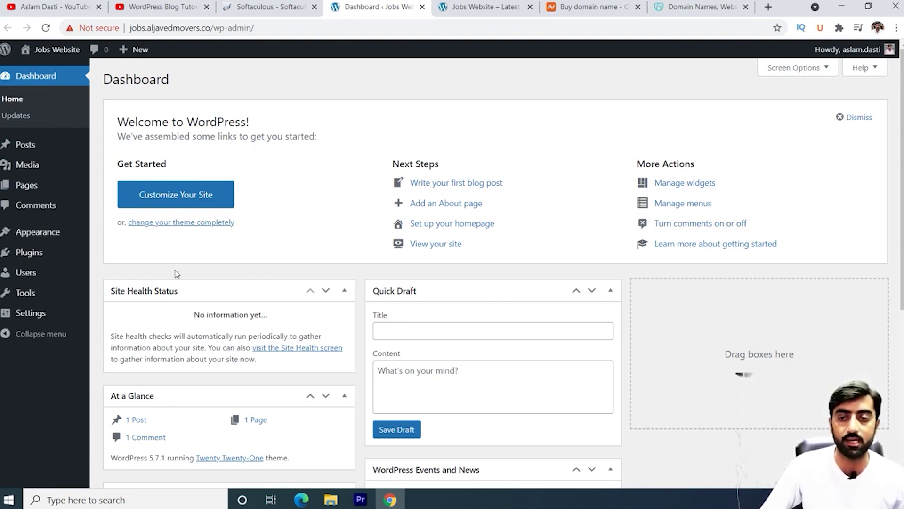
Step: Go to Appearance > Themes > Add New and browse the Popular themes
mouse_move(46, 239)
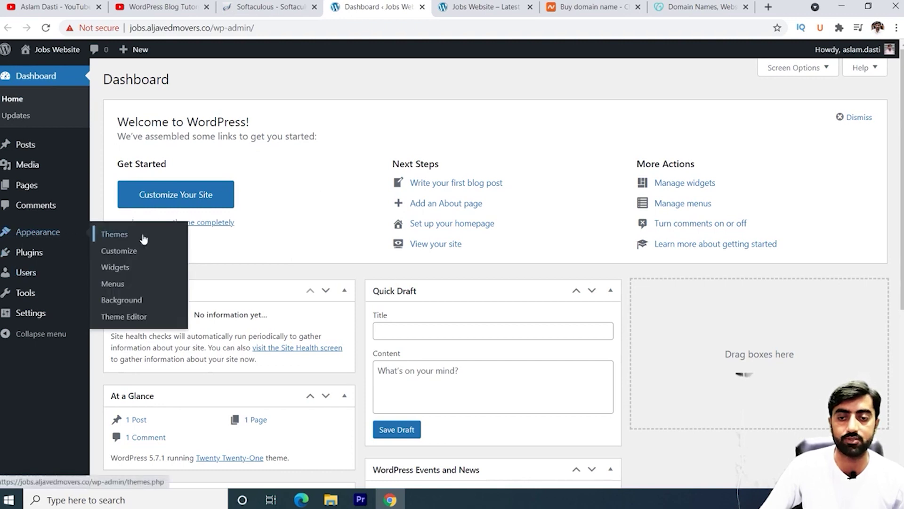
click(124, 240)
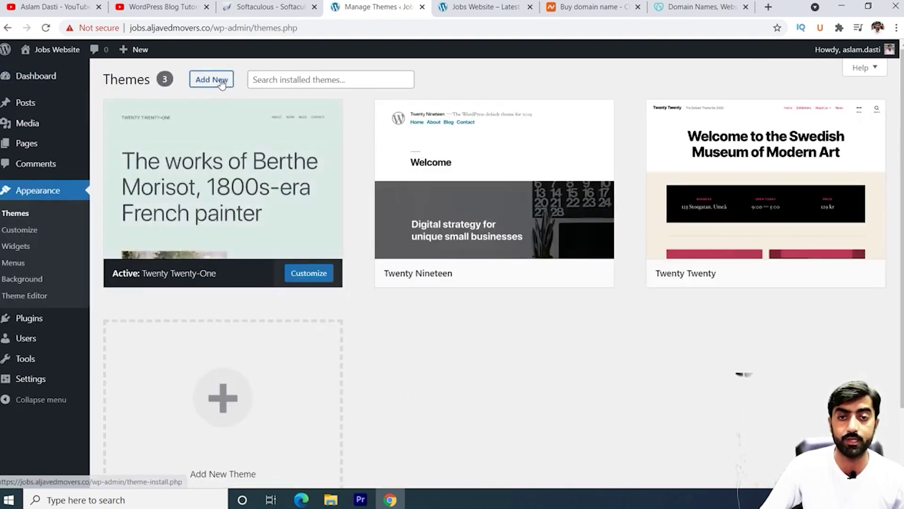
click(215, 81)
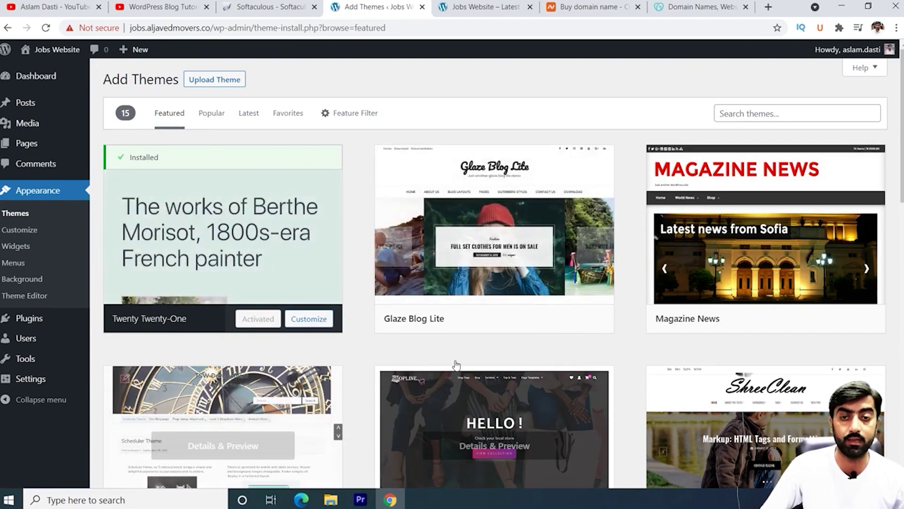
scroll(402, 283, down, 9)
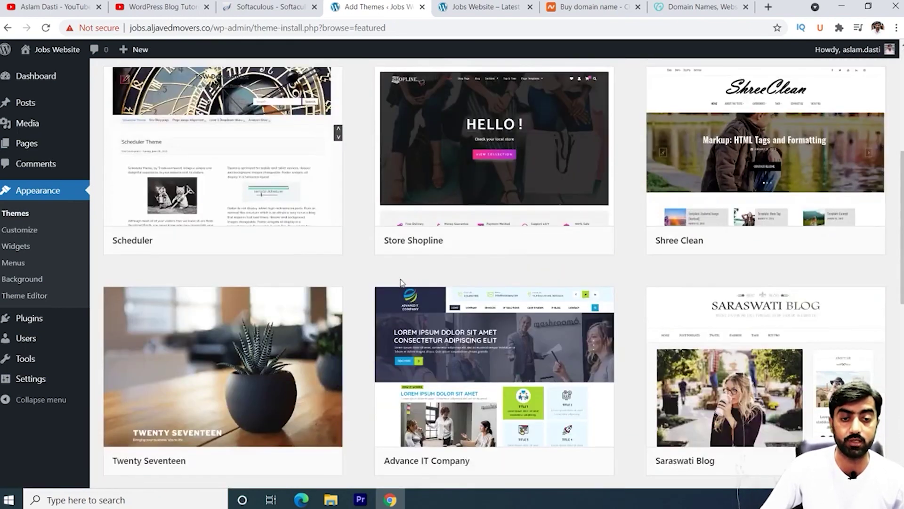
scroll(401, 282, up, 10)
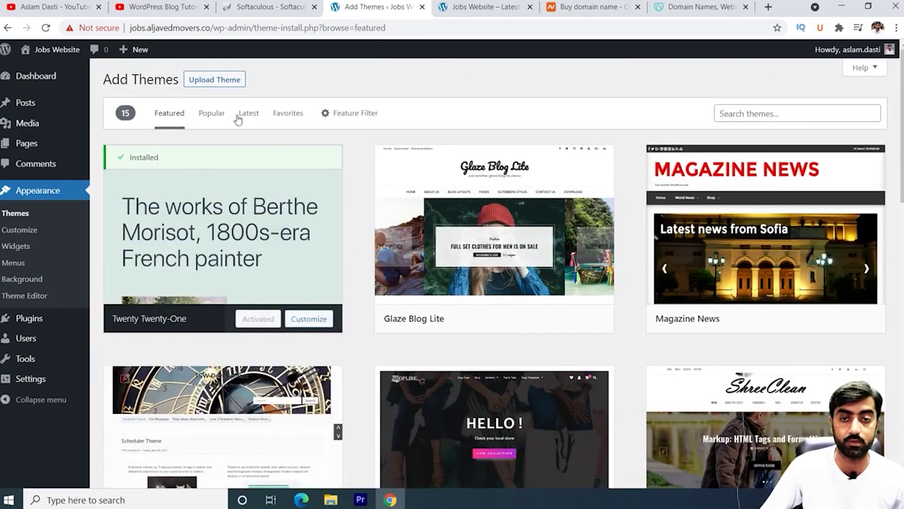
click(219, 114)
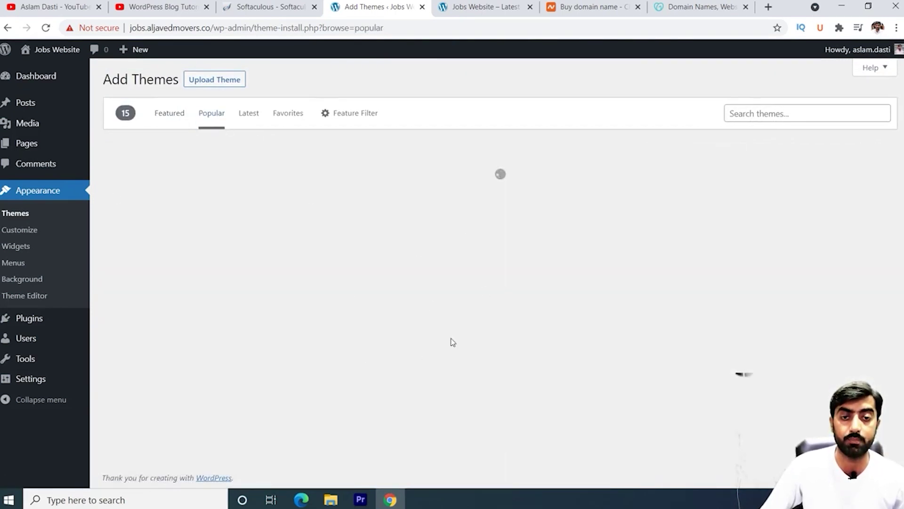
scroll(400, 285, down, 10)
scroll(401, 285, up, 6)
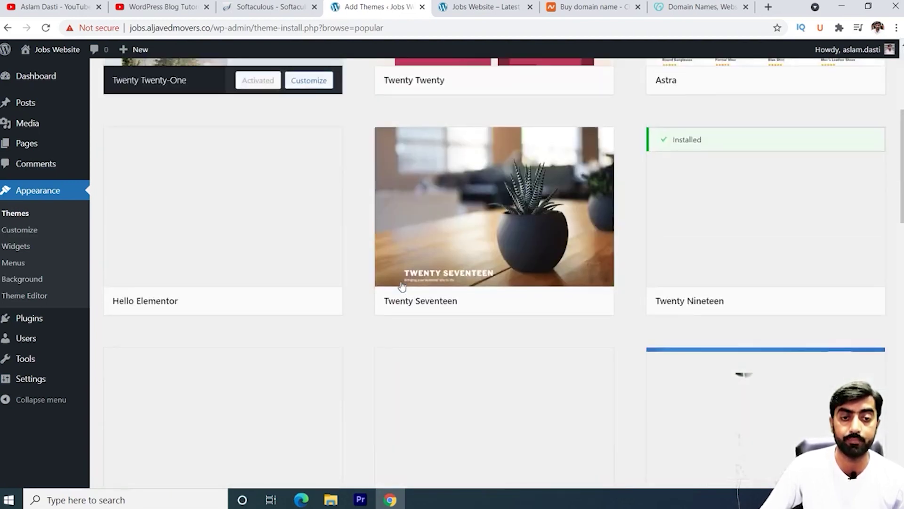
scroll(402, 285, up, 5)
mouse_move(741, 216)
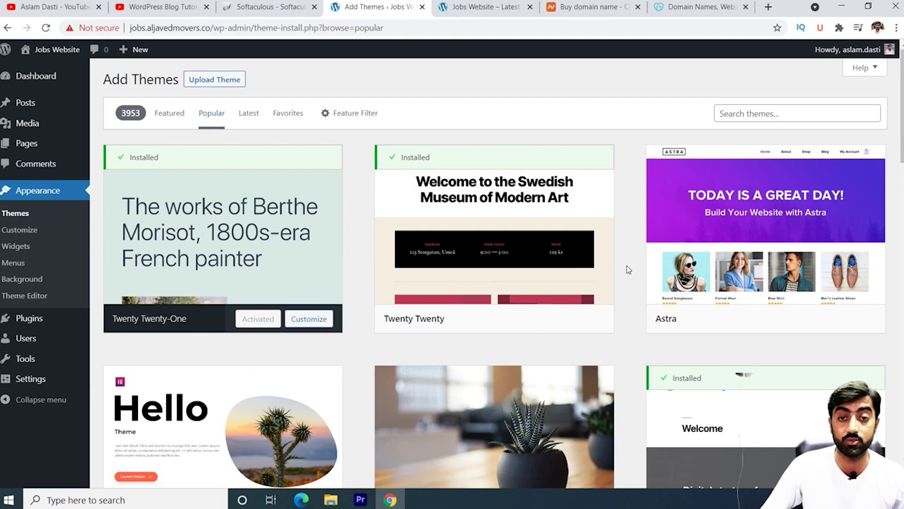
mouse_move(583, 278)
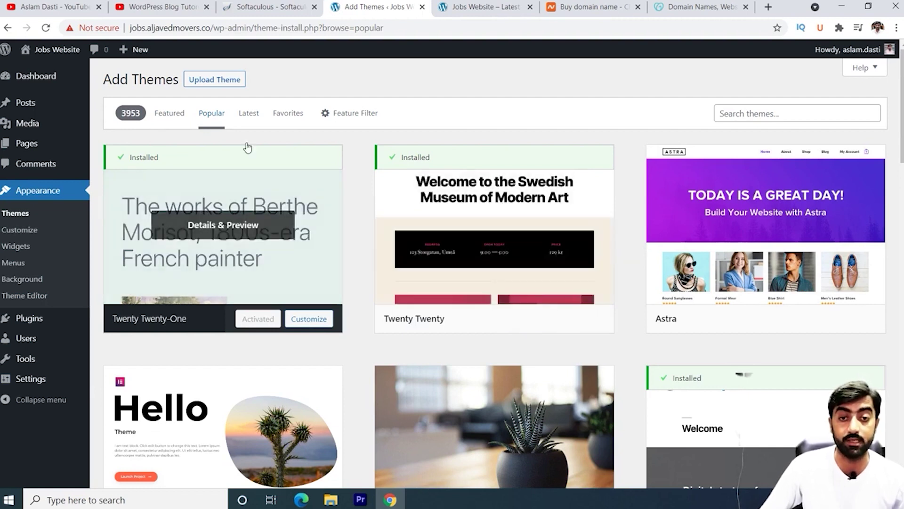
Step: Browse the Latest and Favorites themes, then bring up the Feature Filter panel
click(249, 114)
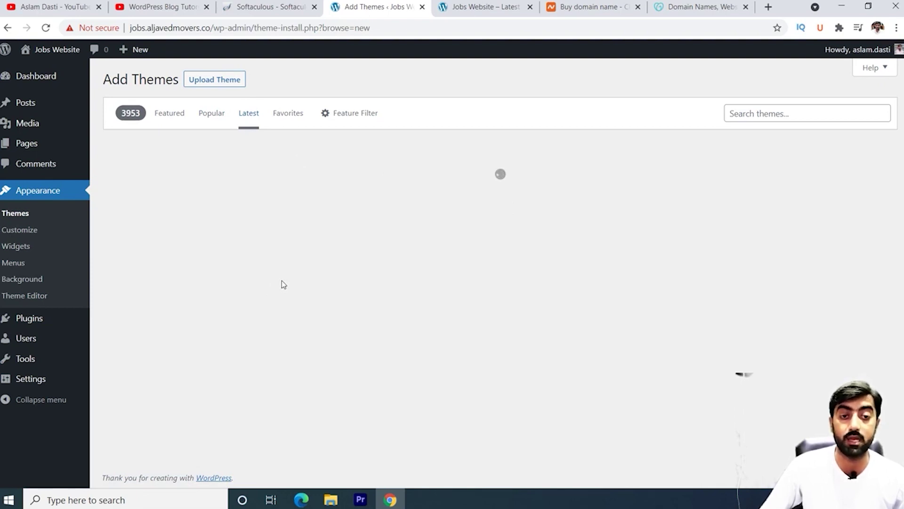
scroll(410, 272, down, 1)
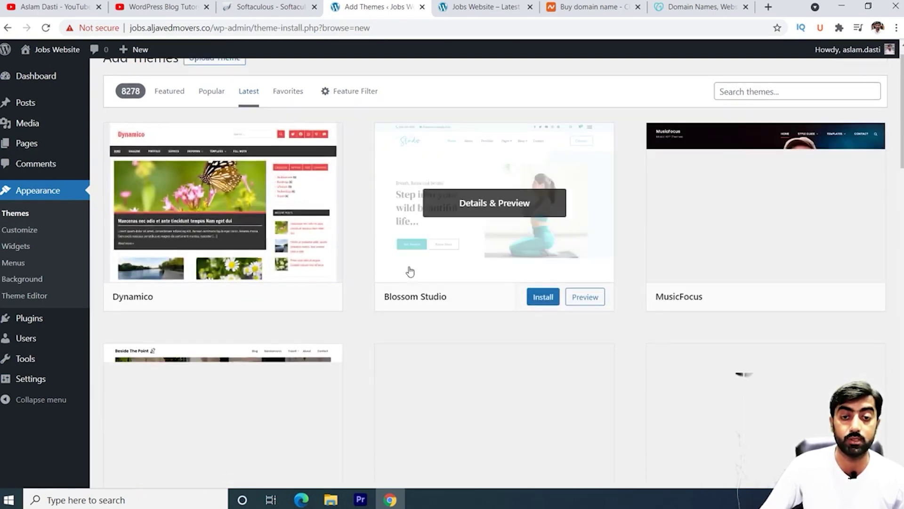
scroll(410, 272, down, 6)
scroll(410, 269, up, 7)
scroll(438, 286, down, 7)
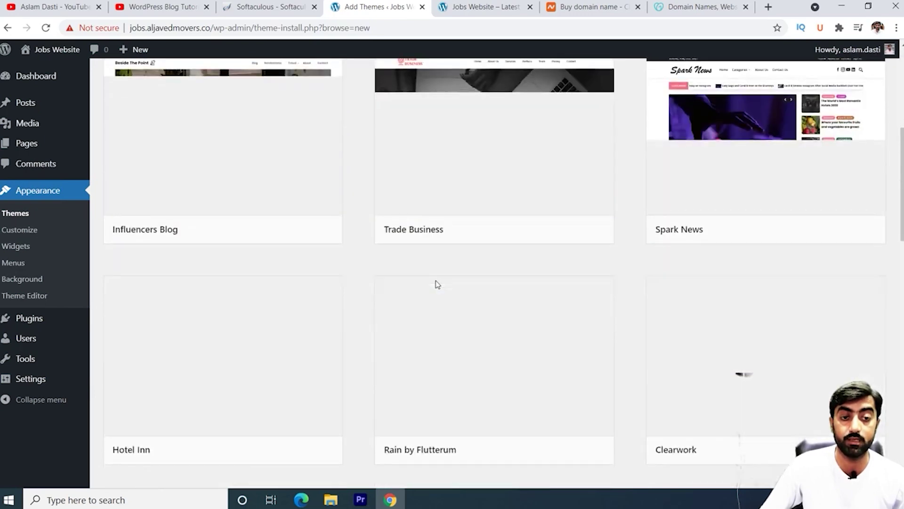
scroll(437, 283, up, 7)
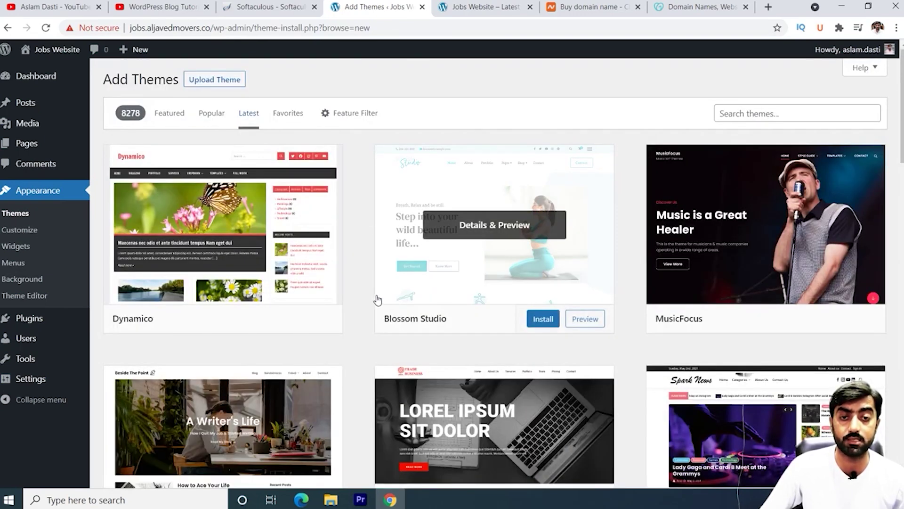
click(286, 112)
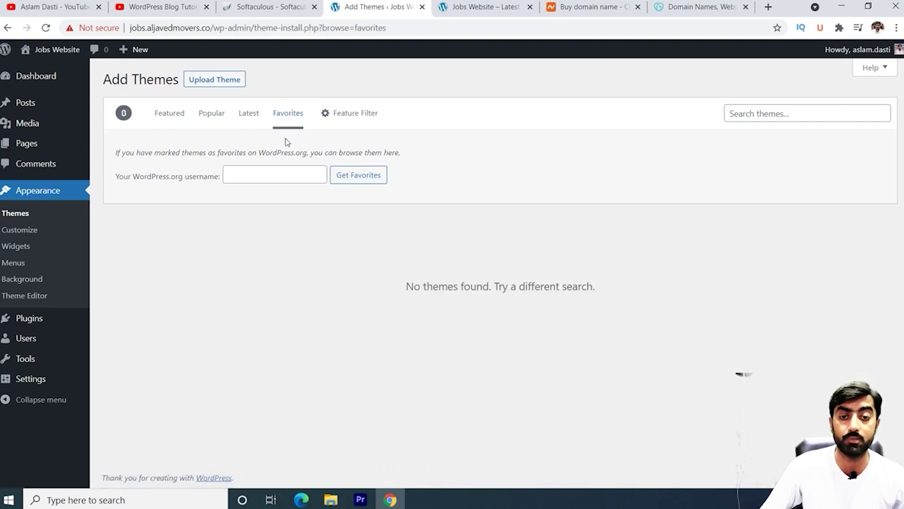
click(359, 116)
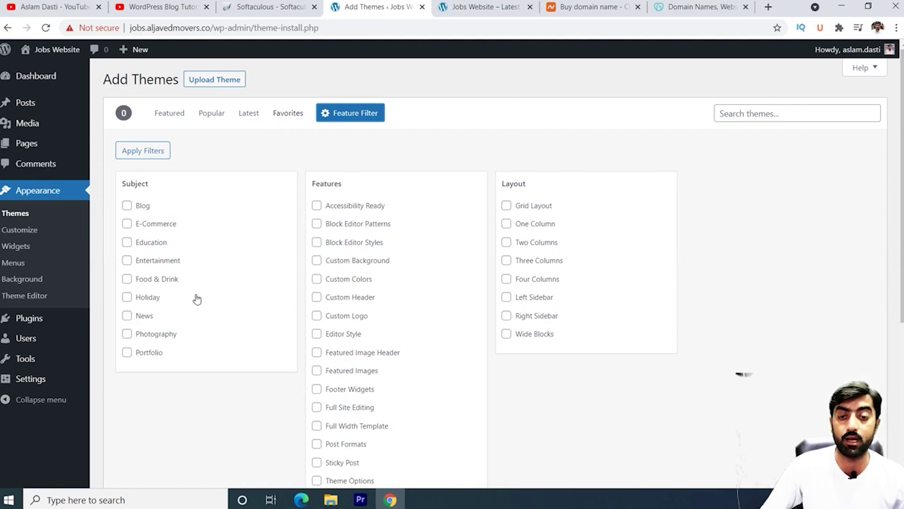
Step: Tick News, six features from Accessibility Ready to Custom Header, and Three Columns
click(127, 316)
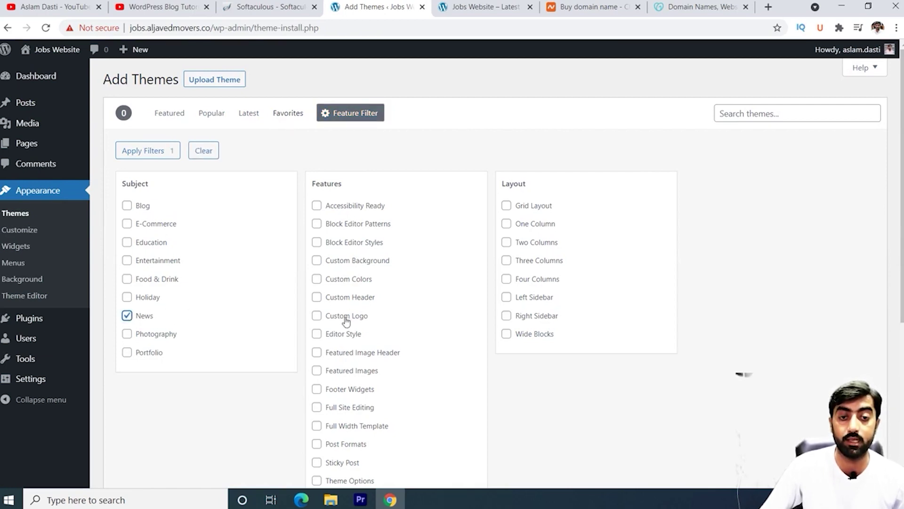
click(317, 206)
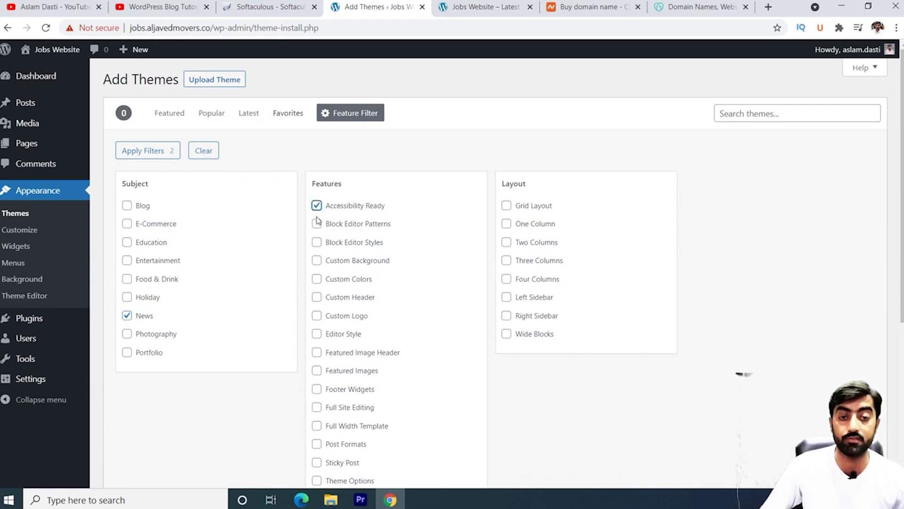
click(317, 224)
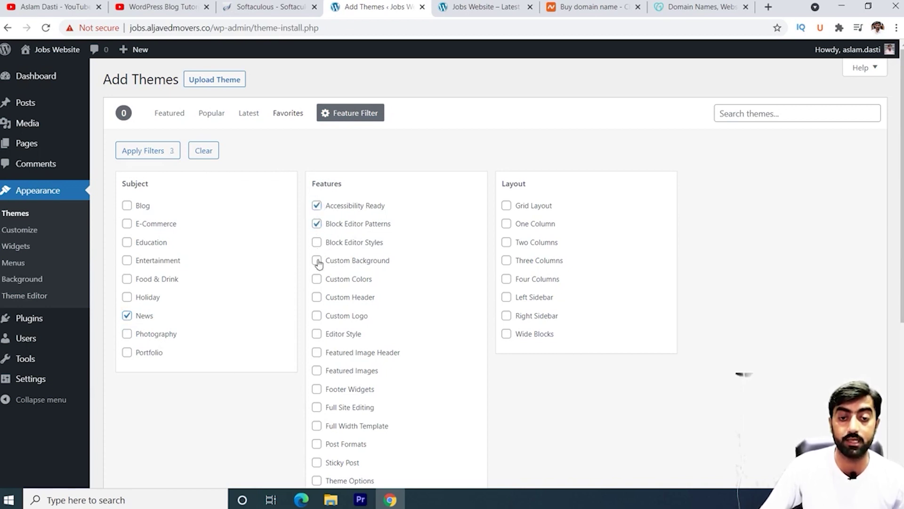
click(317, 243)
click(316, 260)
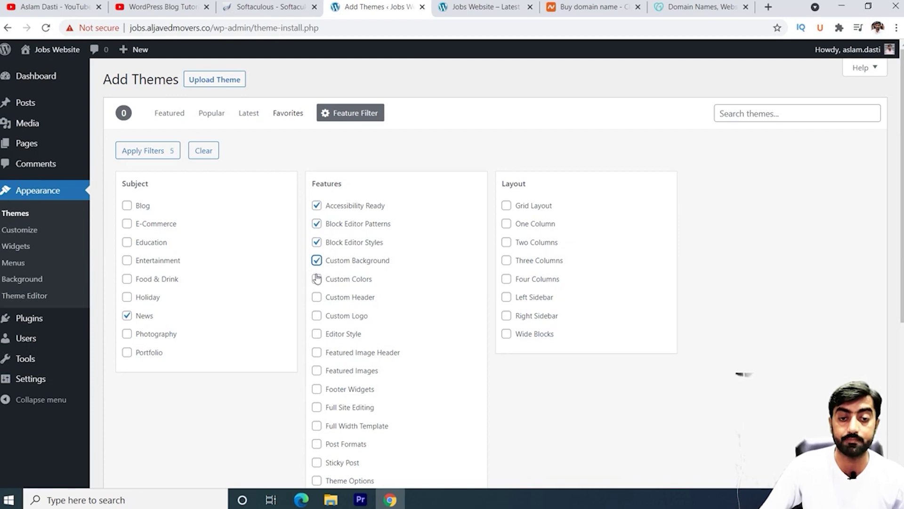
click(316, 279)
click(316, 299)
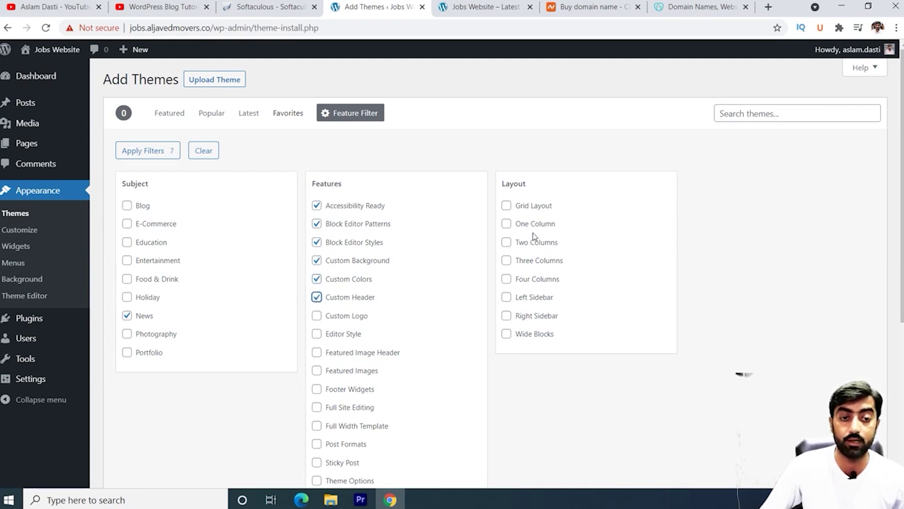
click(509, 262)
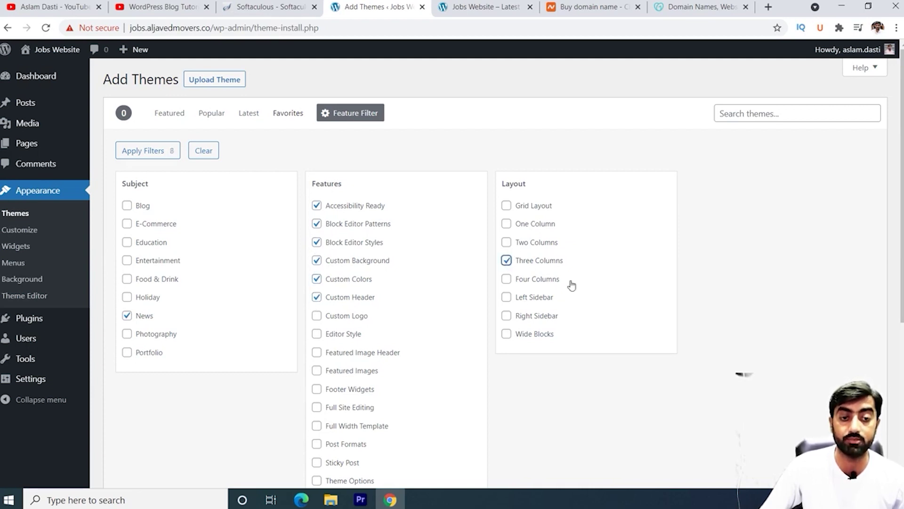
scroll(565, 283, down, 5)
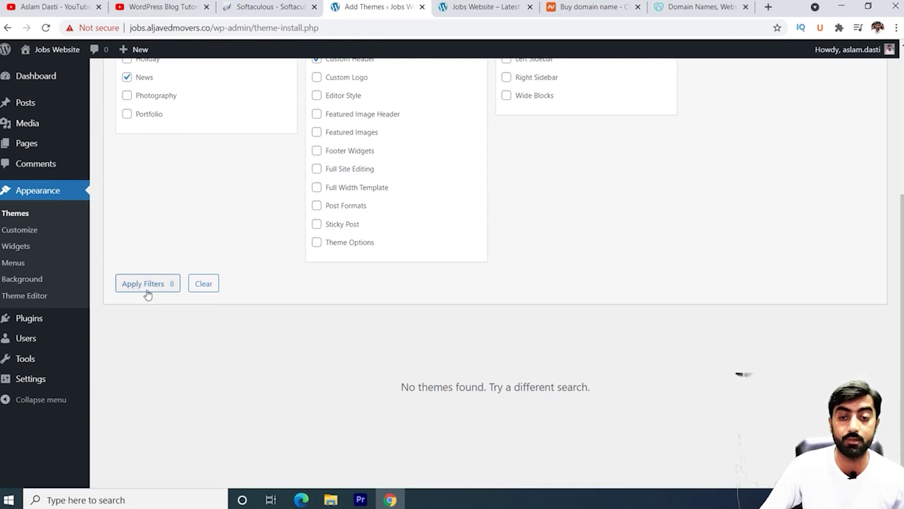
scroll(149, 293, up, 5)
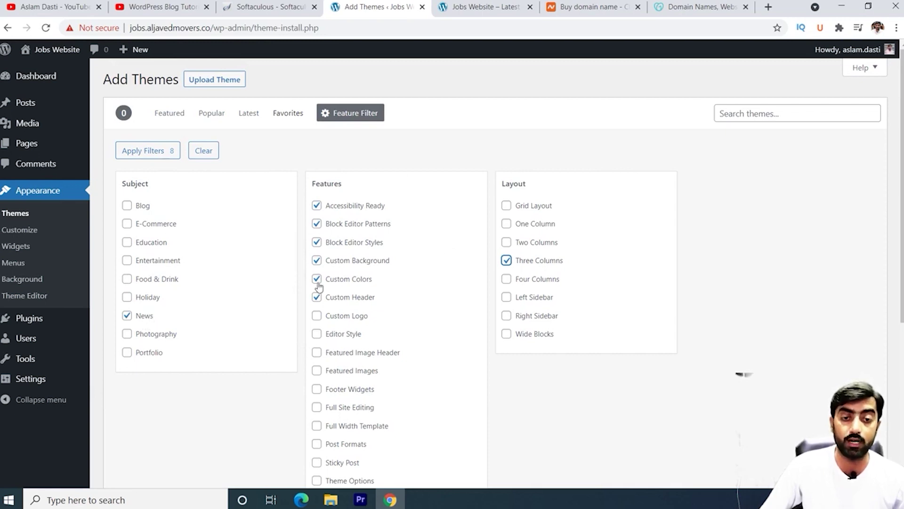
Step: Replace the News subject filter with E-Commerce
click(127, 223)
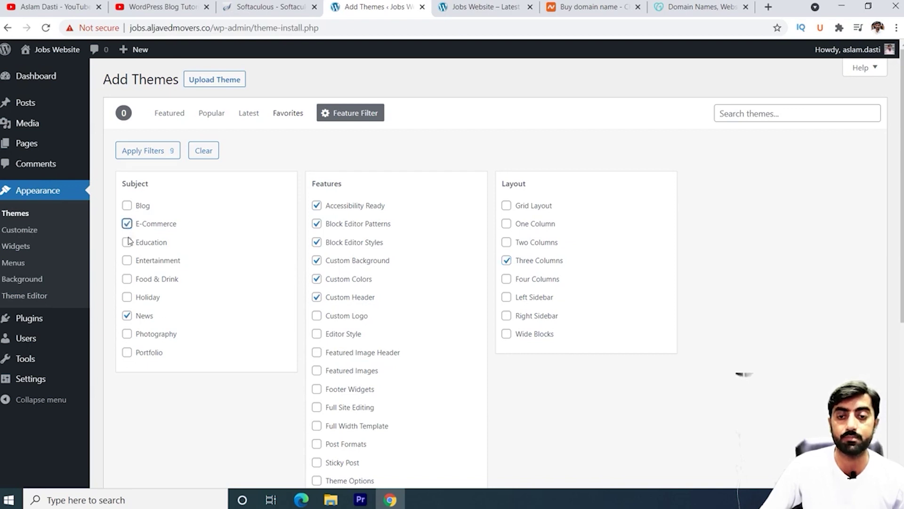
click(127, 315)
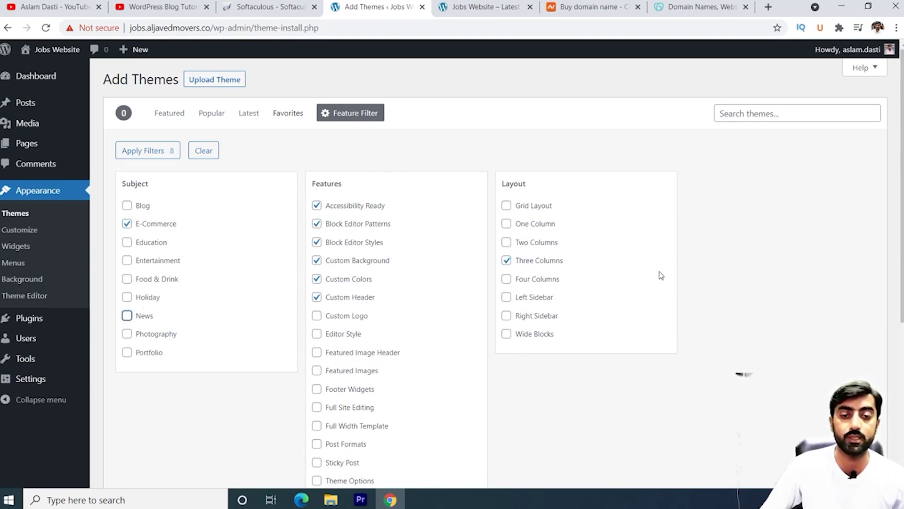
scroll(436, 278, down, 5)
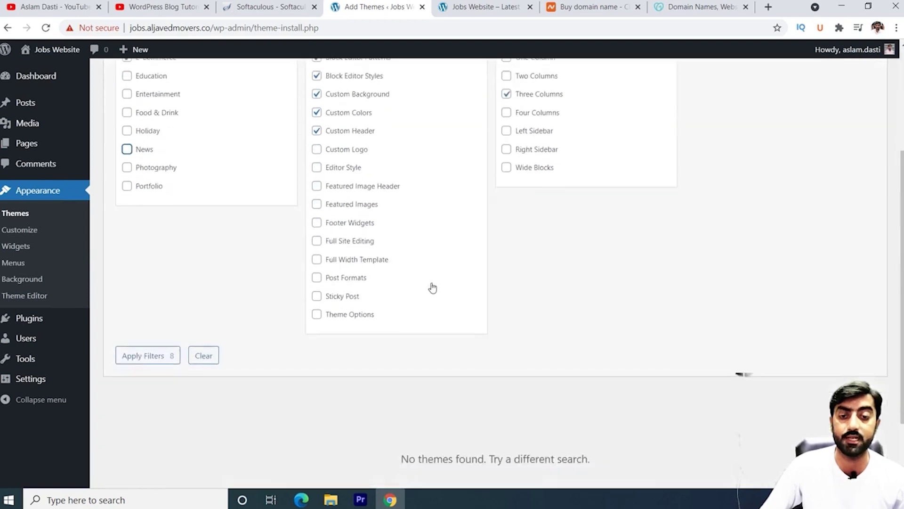
scroll(431, 285, up, 5)
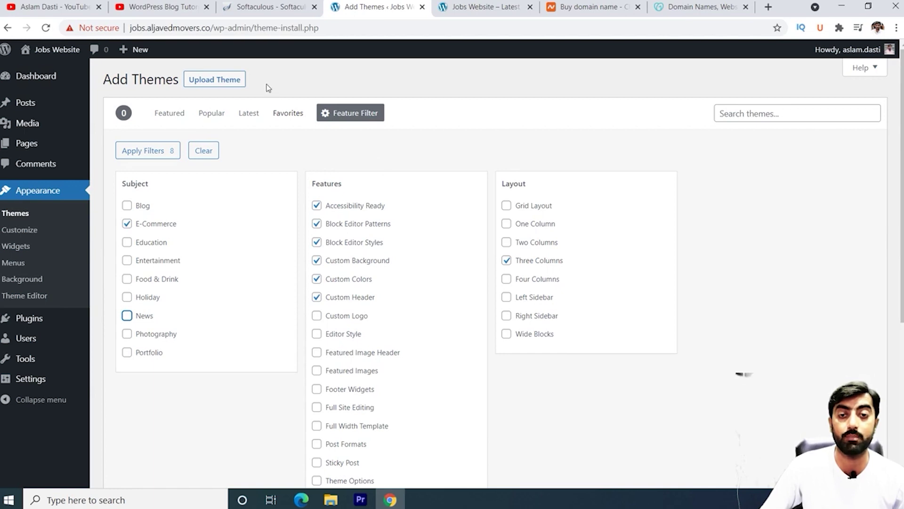
Step: Upload iconic-one-pro.zip as a new theme, install it and activate it
click(220, 84)
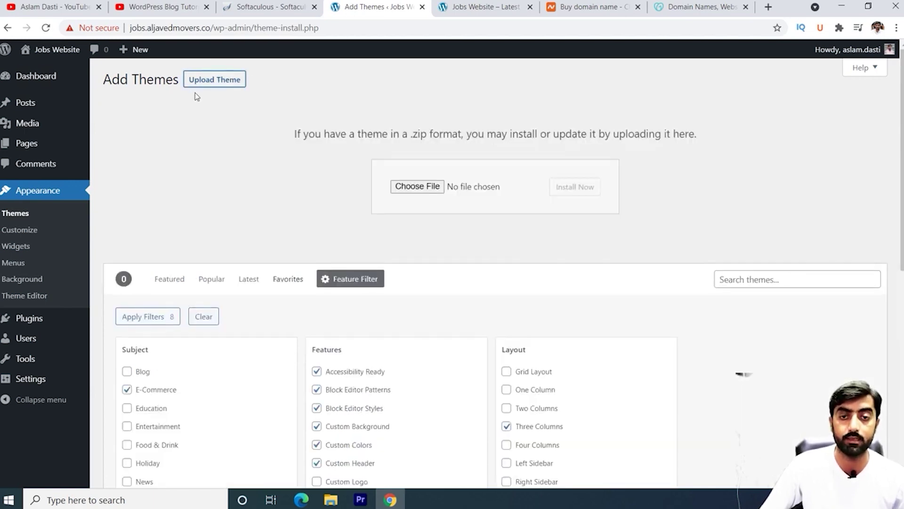
click(419, 187)
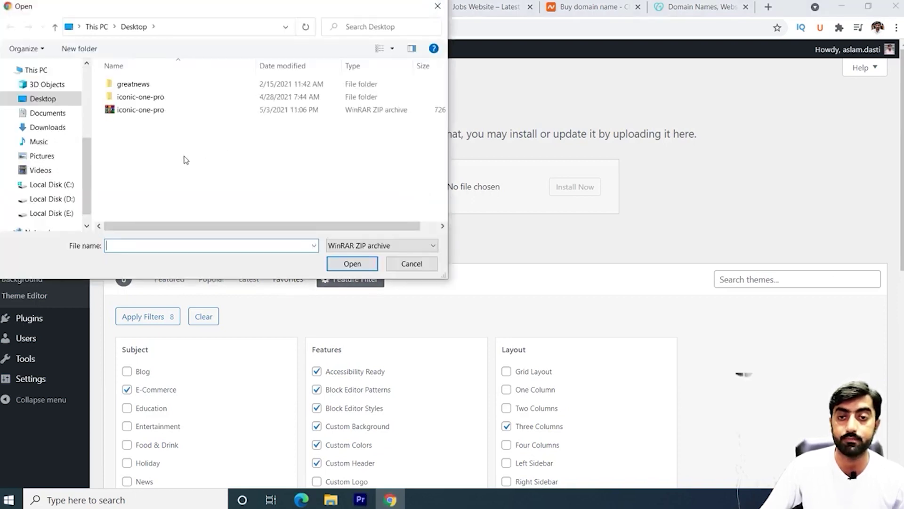
click(152, 118)
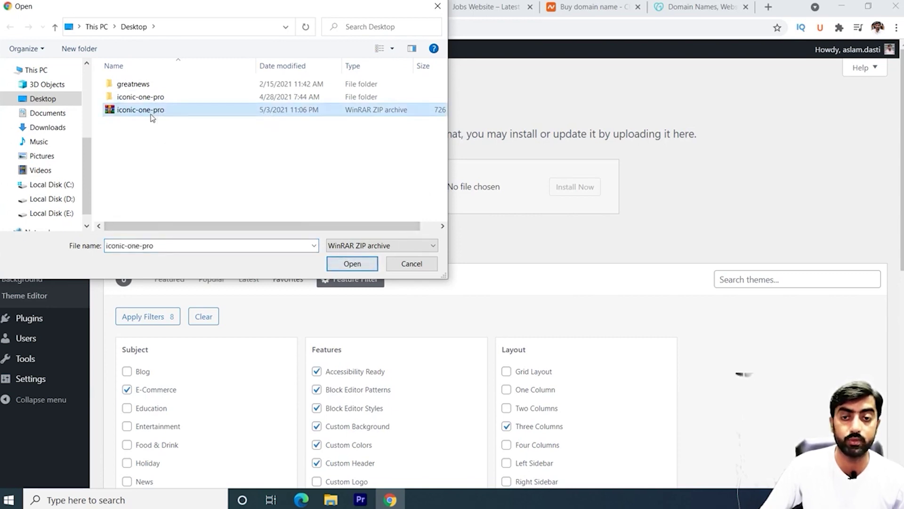
click(362, 266)
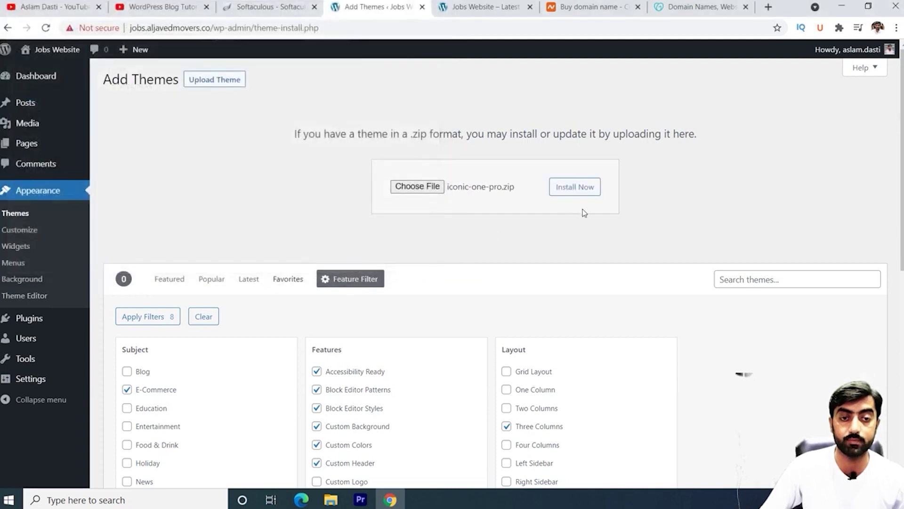
click(577, 191)
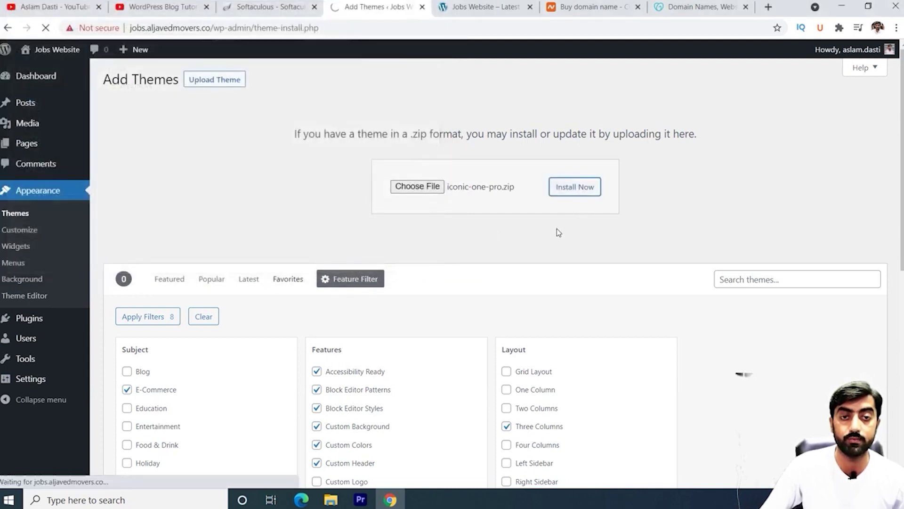
click(166, 163)
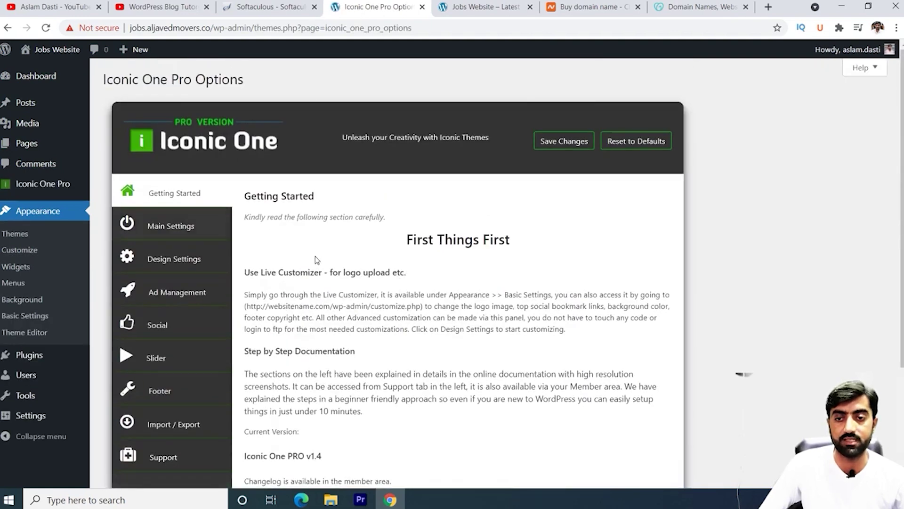
Step: Reload the Jobs Website to see the Iconic One Pro design, then open Main Settings
click(479, 6)
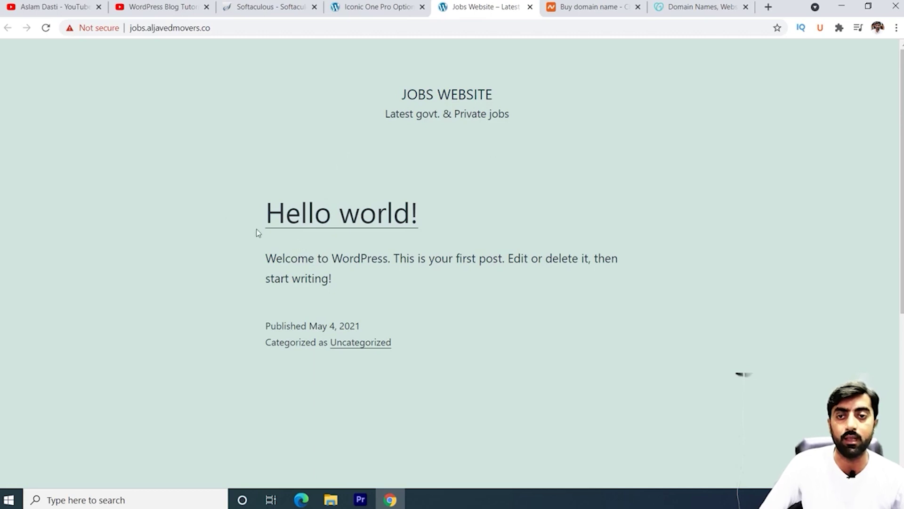
click(46, 28)
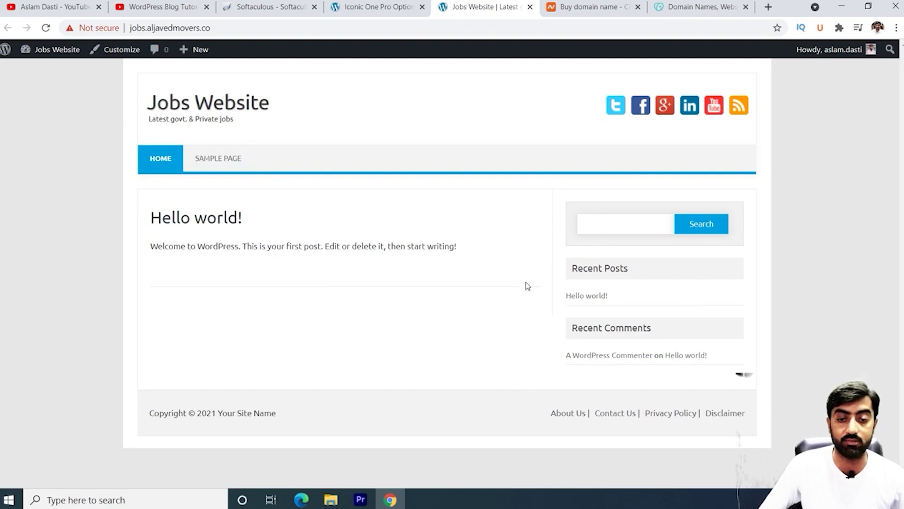
key(ctrl+shift+Tab)
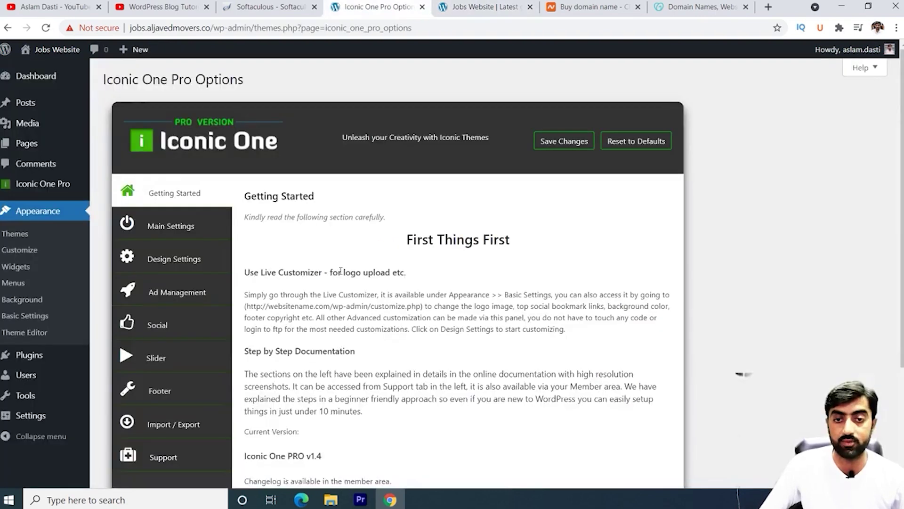
scroll(558, 297, down, 1)
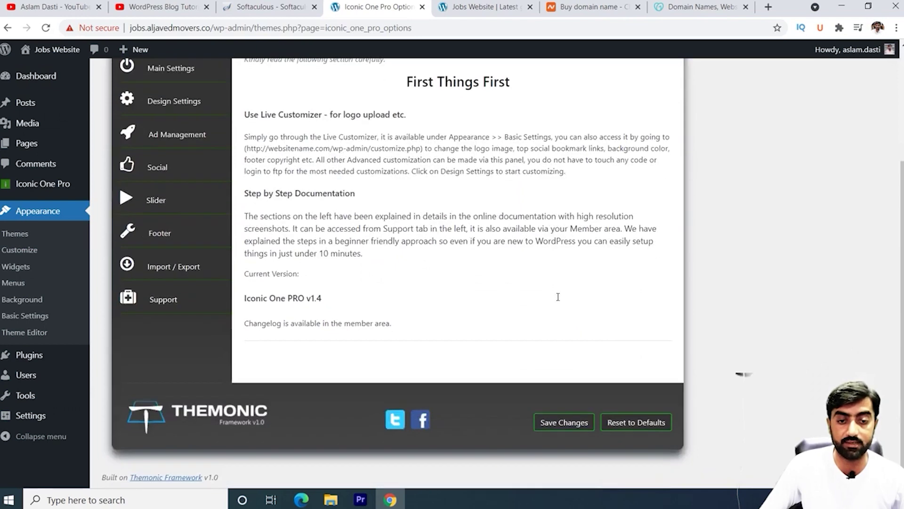
scroll(558, 297, up, 4)
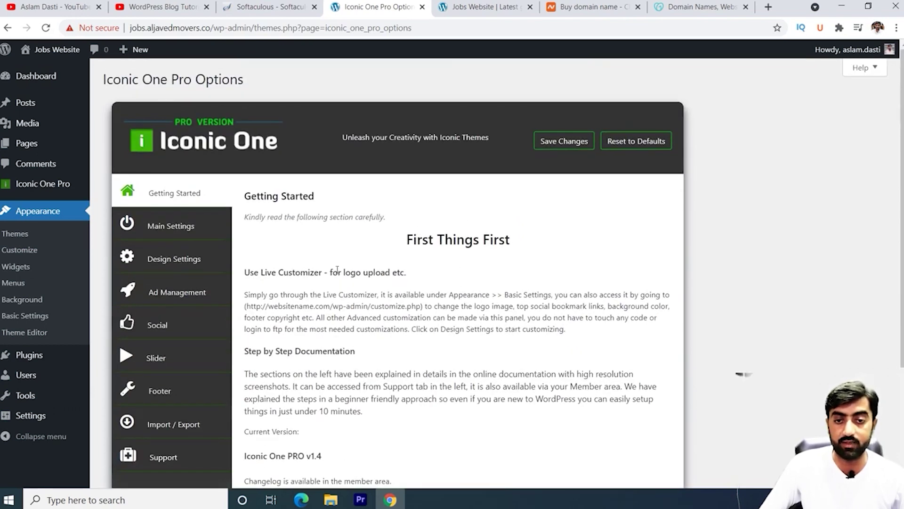
click(180, 231)
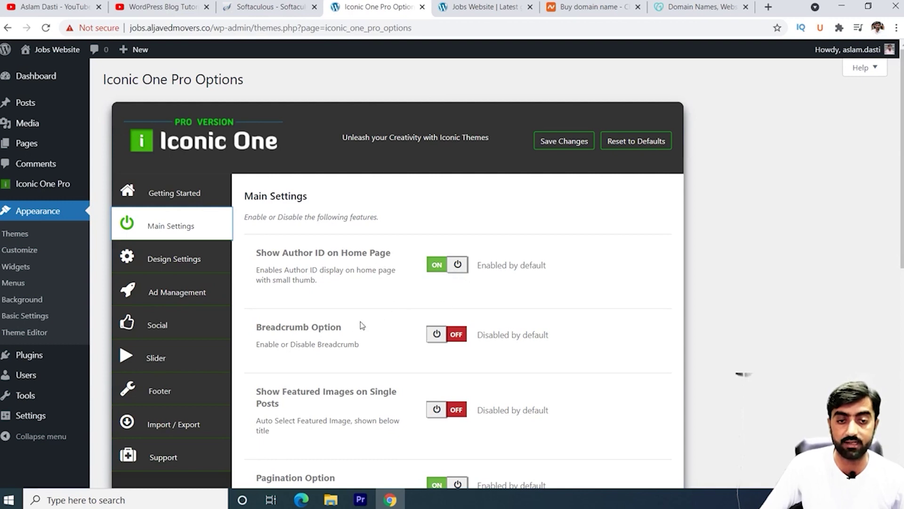
Step: Switch on Related Posts, Related Posts Thumbnails and Footer Widget Area, then save
scroll(361, 325, down, 3)
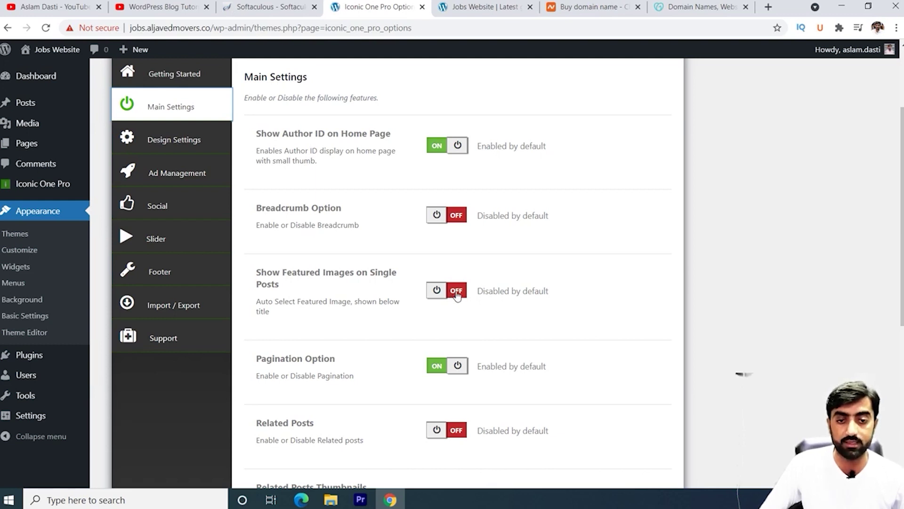
scroll(291, 361, down, 4)
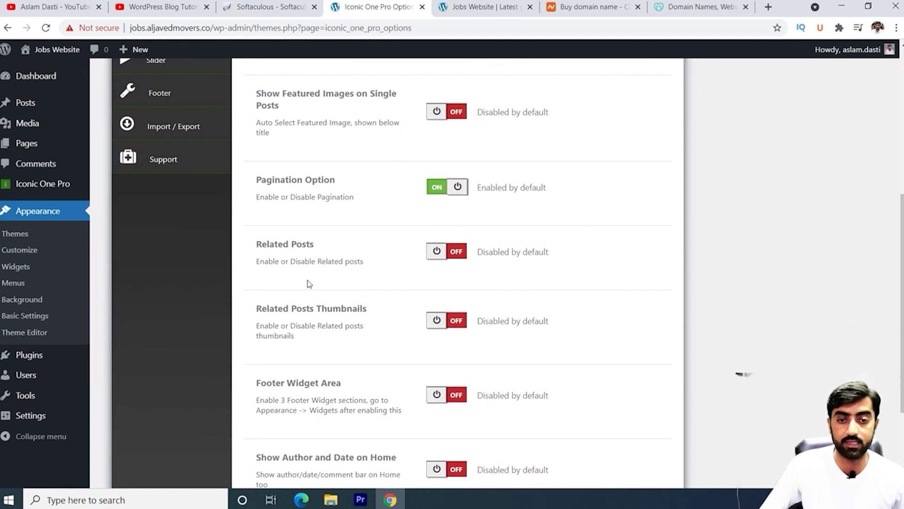
click(453, 252)
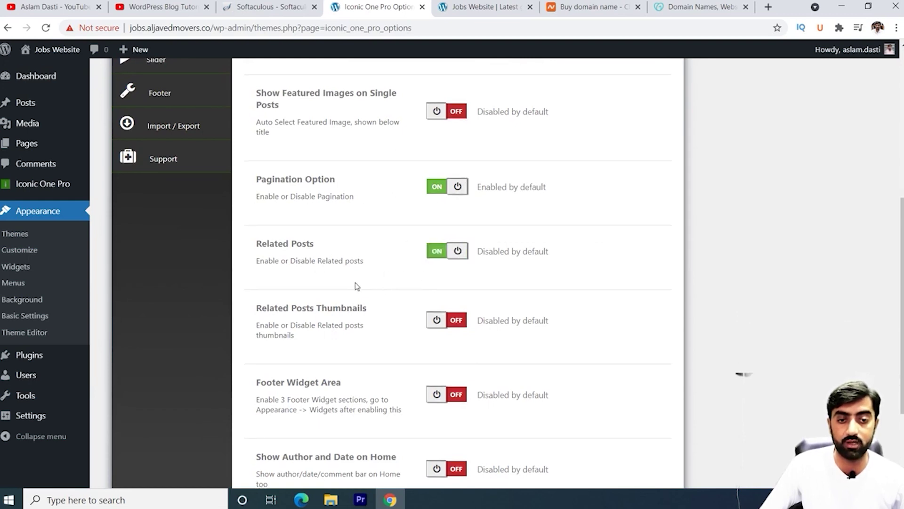
scroll(349, 282, down, 3)
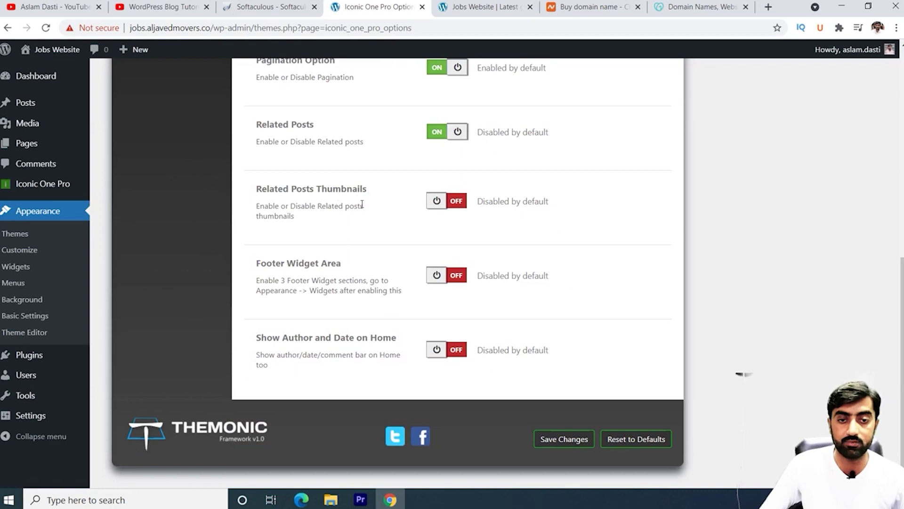
click(453, 206)
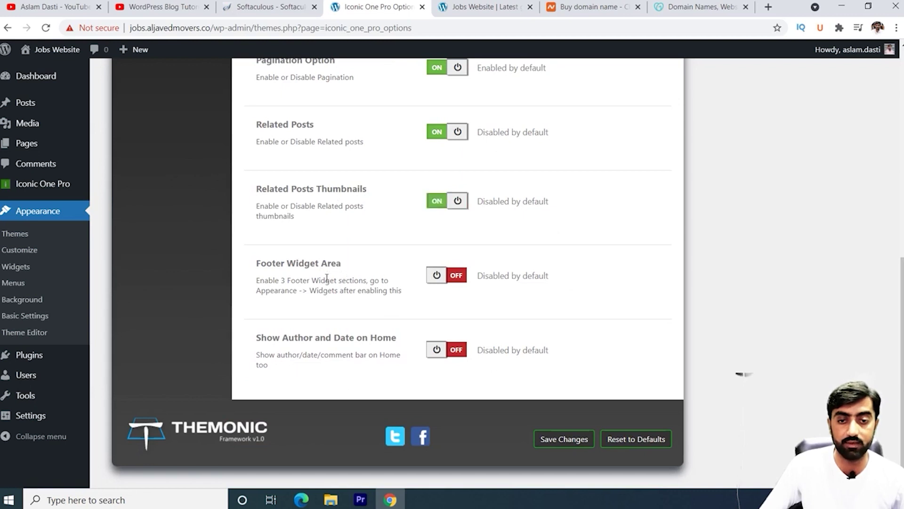
click(453, 275)
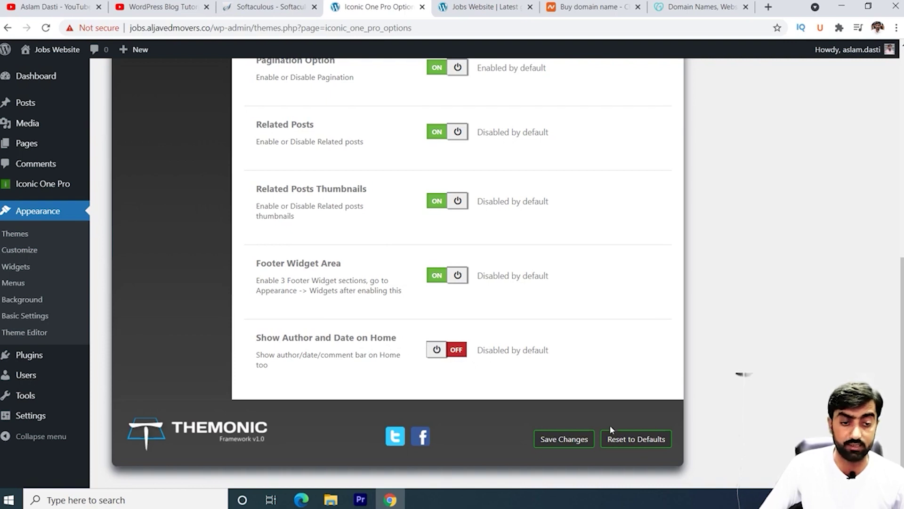
click(568, 444)
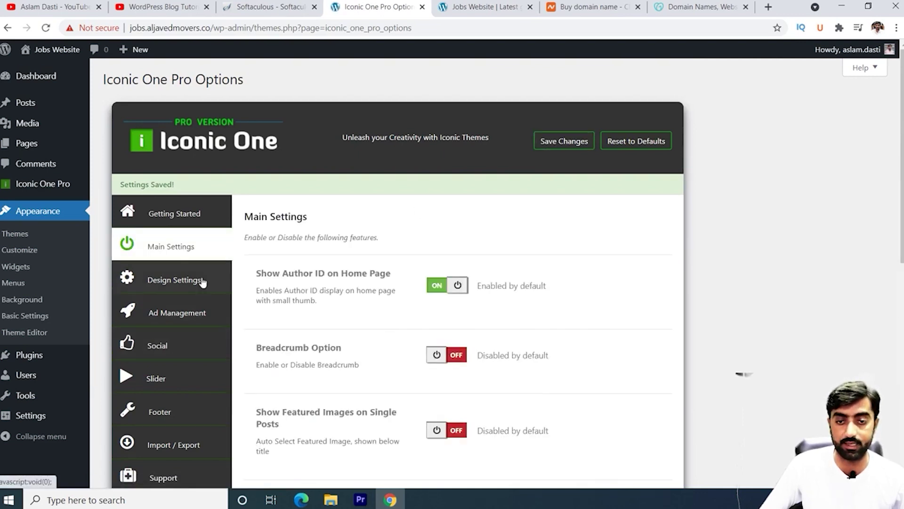
Step: In Design Settings, set the theme colour to green (#81d742) and save it
click(185, 272)
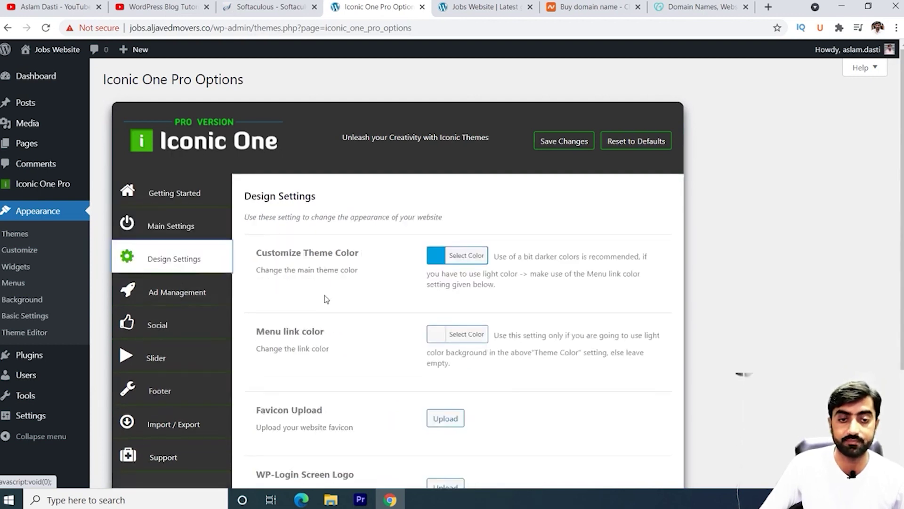
click(469, 259)
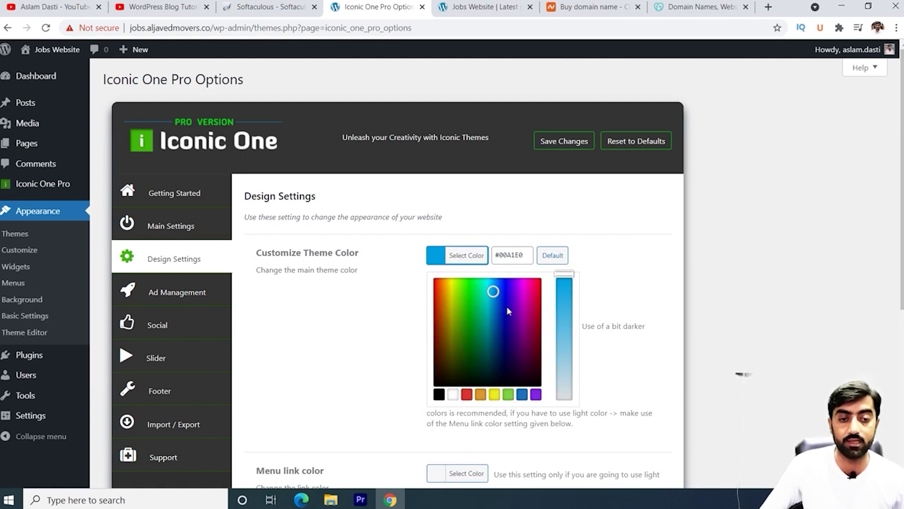
click(508, 396)
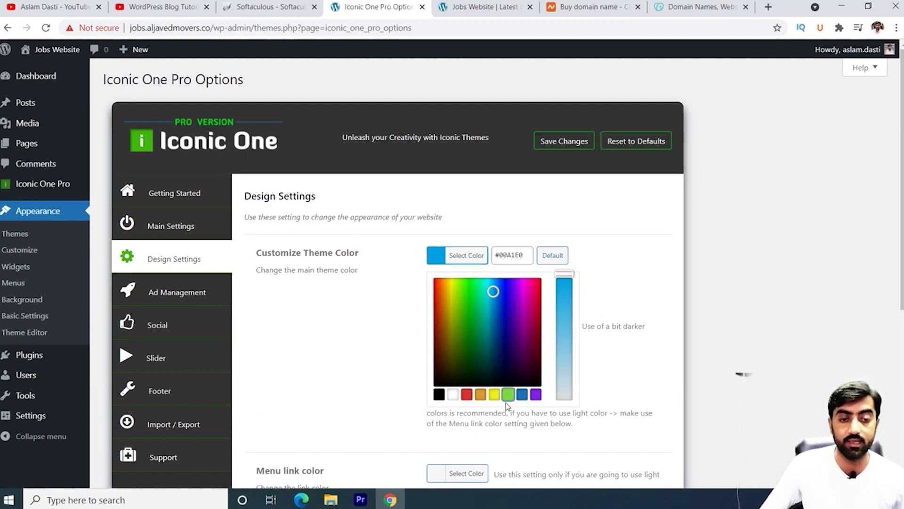
scroll(400, 367, down, 4)
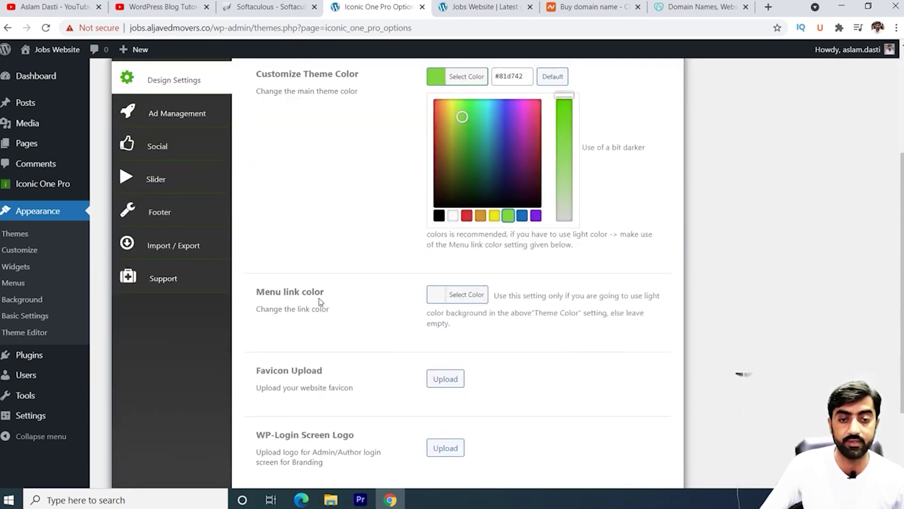
scroll(369, 327, down, 3)
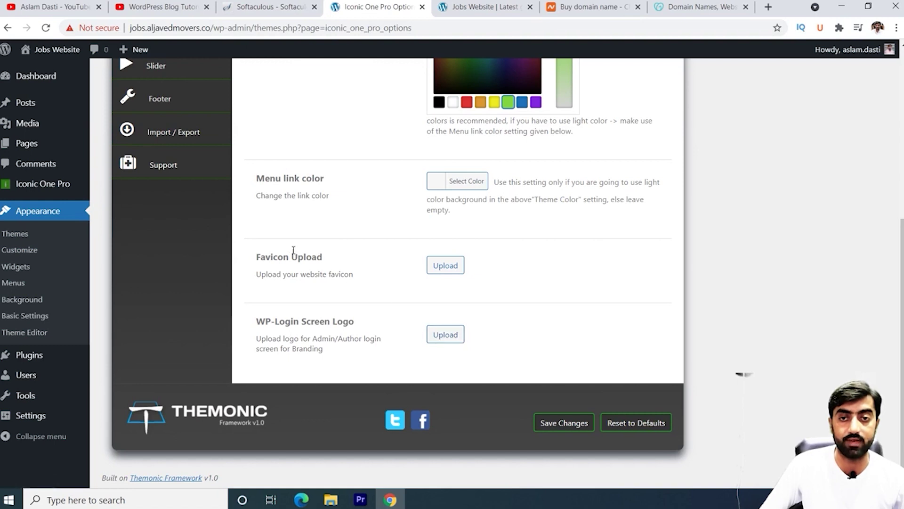
scroll(293, 249, up, 4)
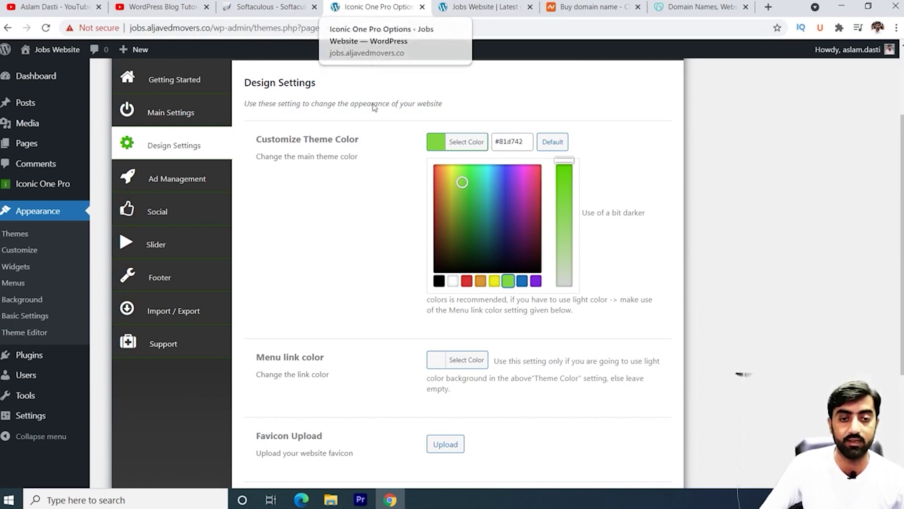
scroll(374, 275, down, 2)
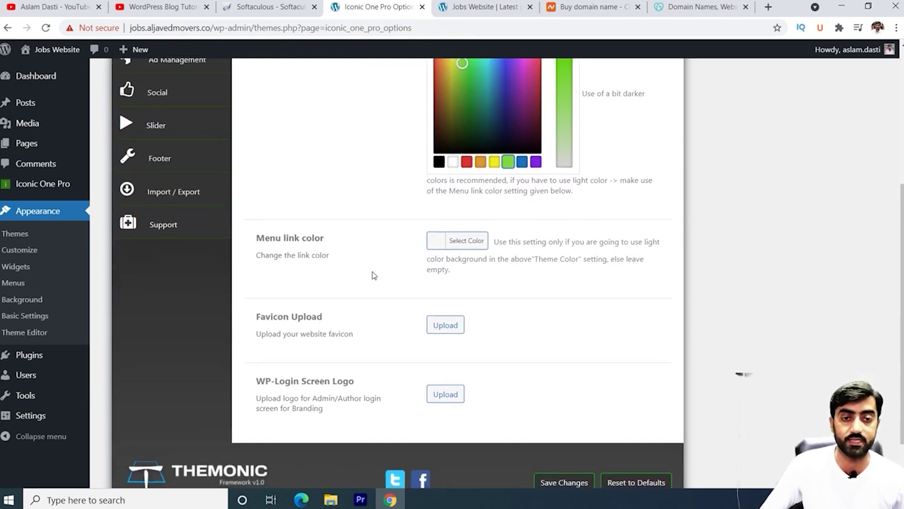
scroll(394, 255, up, 3)
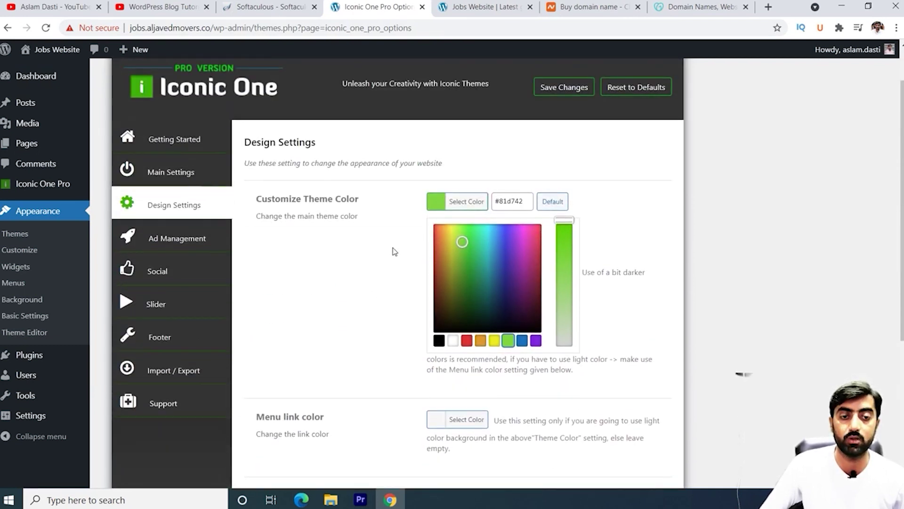
scroll(395, 252, down, 2)
scroll(329, 302, down, 2)
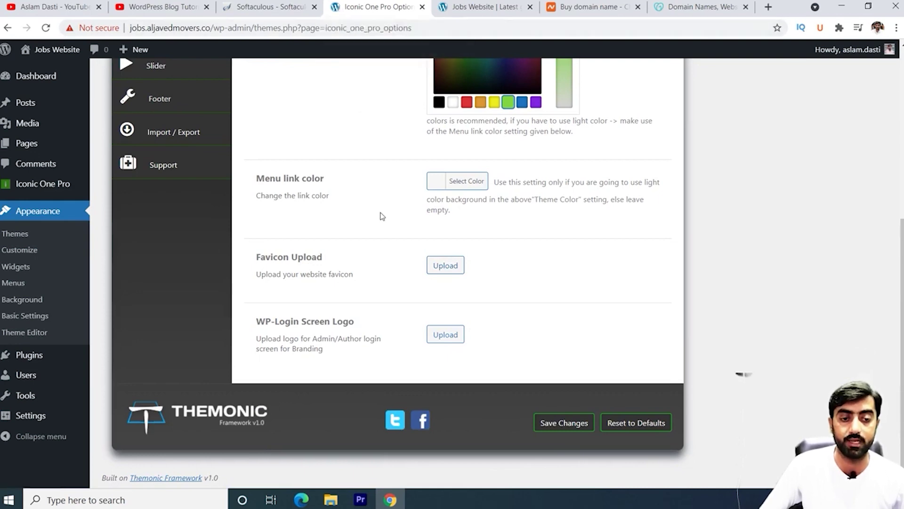
scroll(381, 215, up, 4)
scroll(383, 233, down, 5)
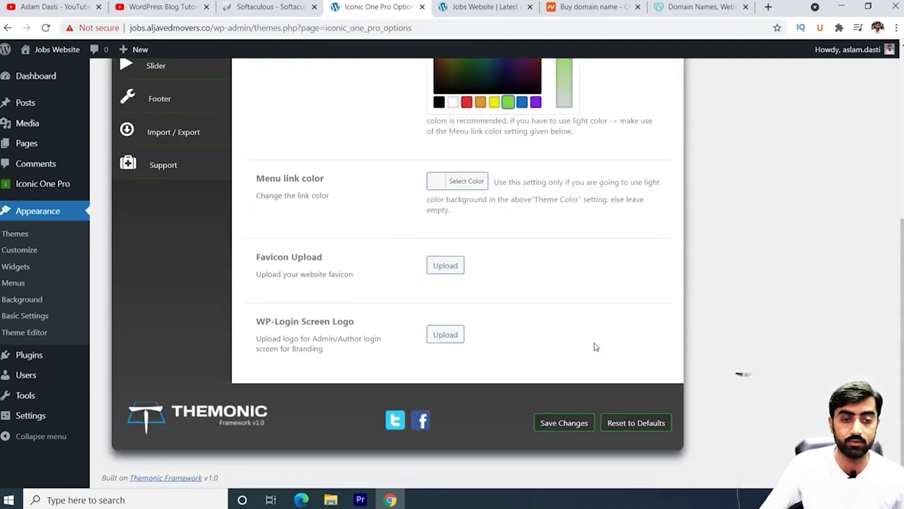
click(558, 423)
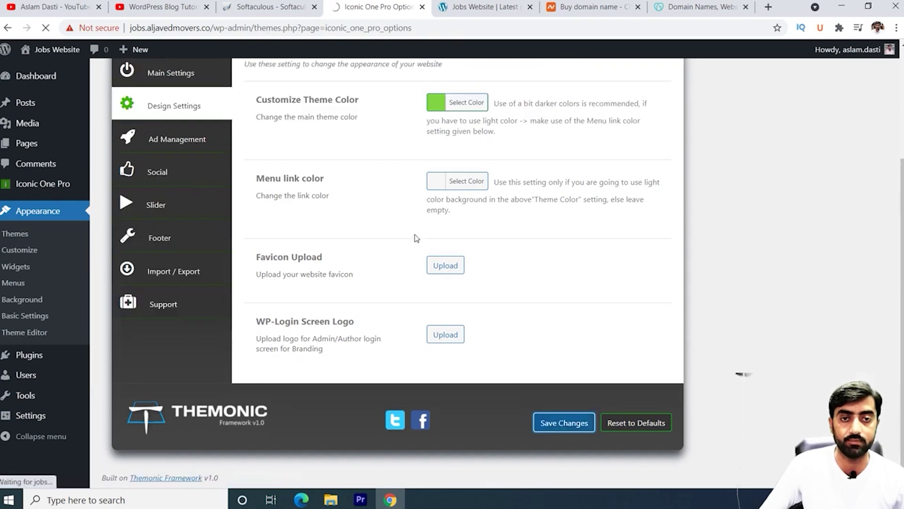
click(191, 173)
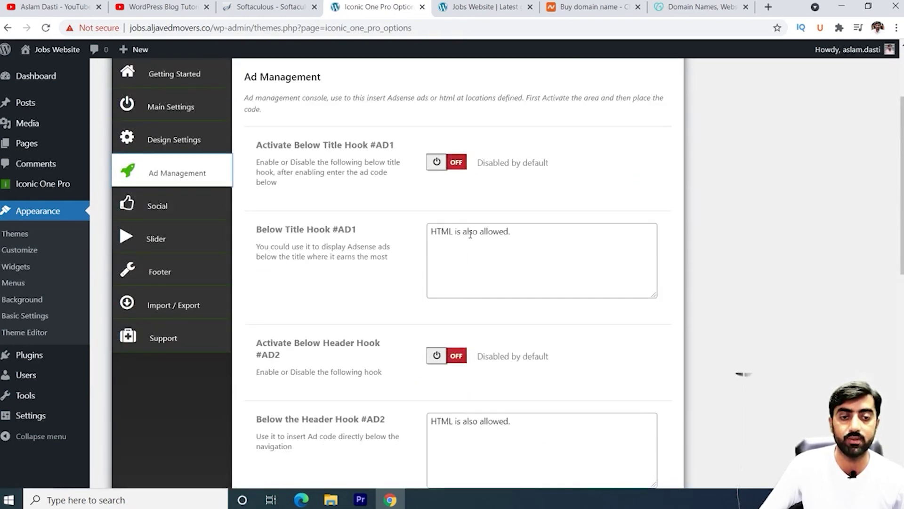
scroll(470, 234, down, 3)
scroll(412, 262, down, 8)
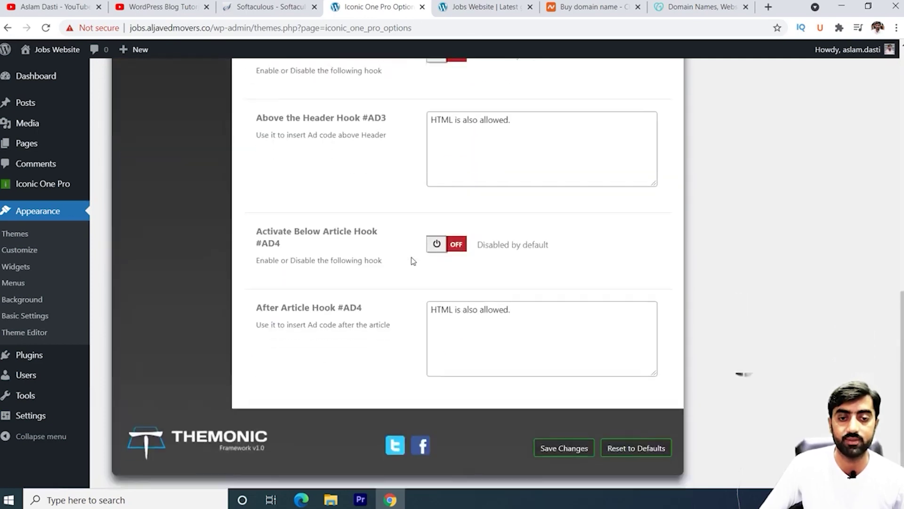
scroll(412, 259, up, 10)
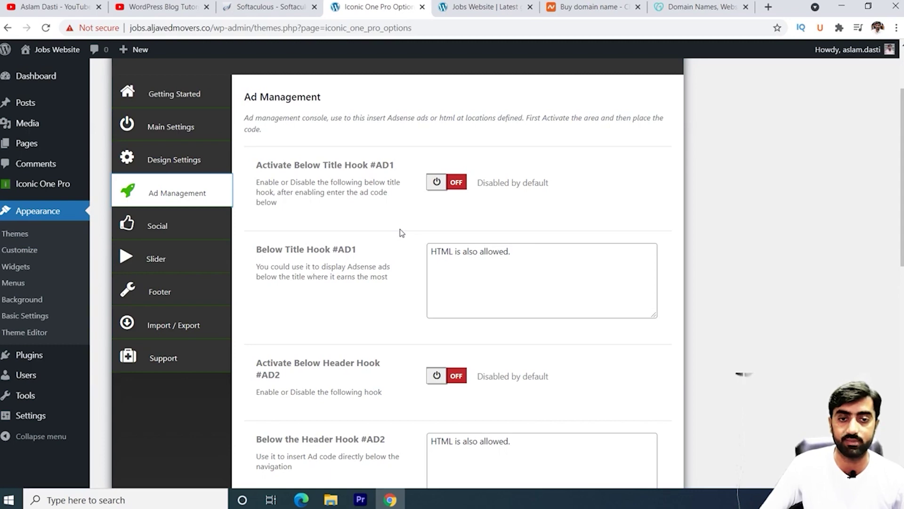
scroll(464, 302, down, 1)
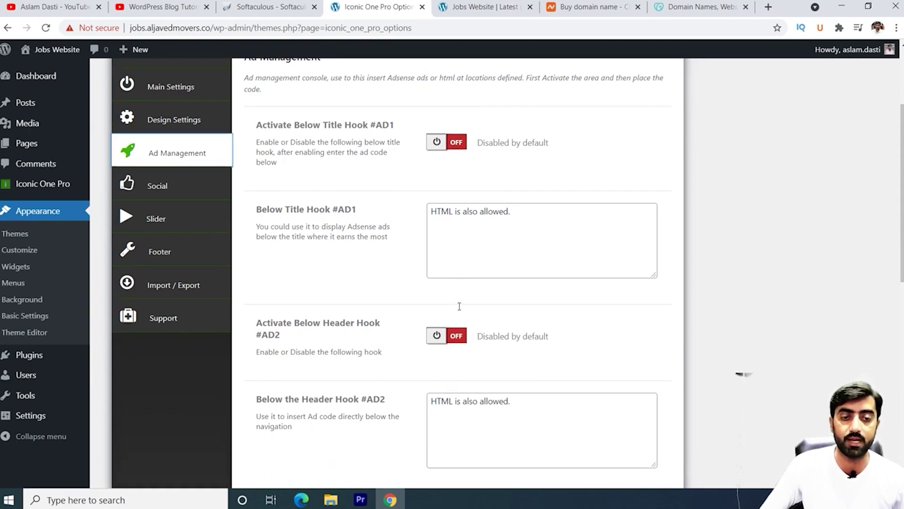
scroll(458, 308, up, 3)
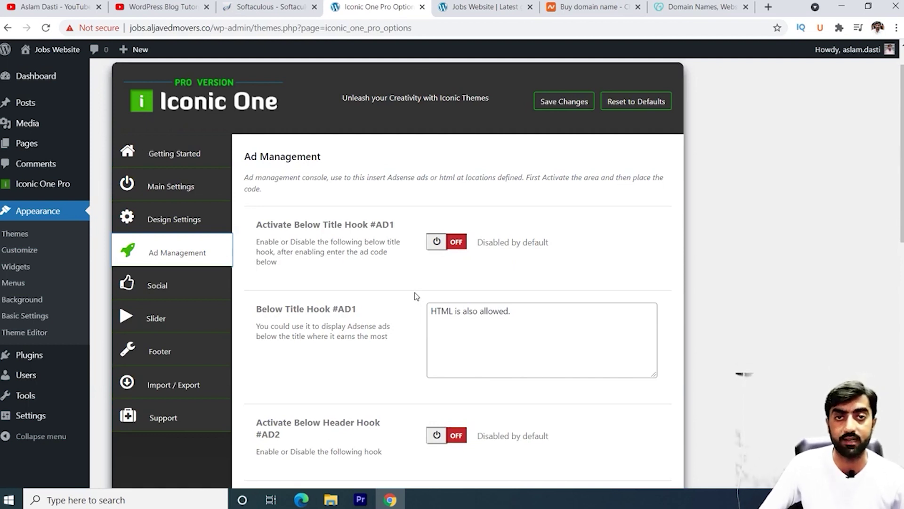
Step: Turn on social sharing for posts and the home page with Facebook, Twitter and Pinterest buttons, and save
click(170, 289)
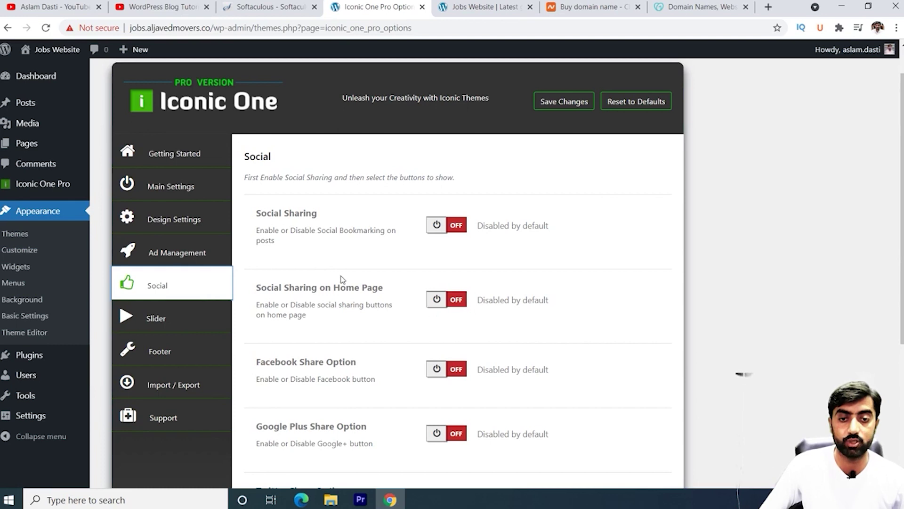
click(456, 227)
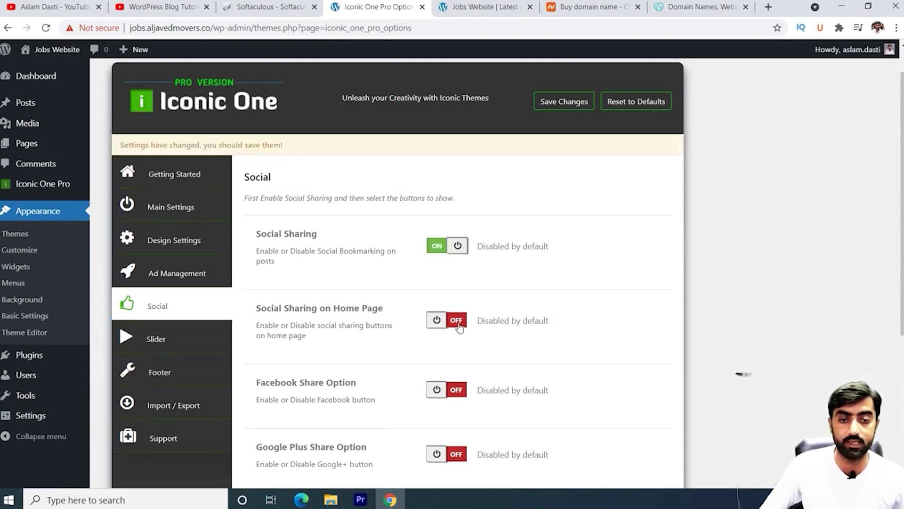
click(457, 321)
scroll(460, 335, down, 3)
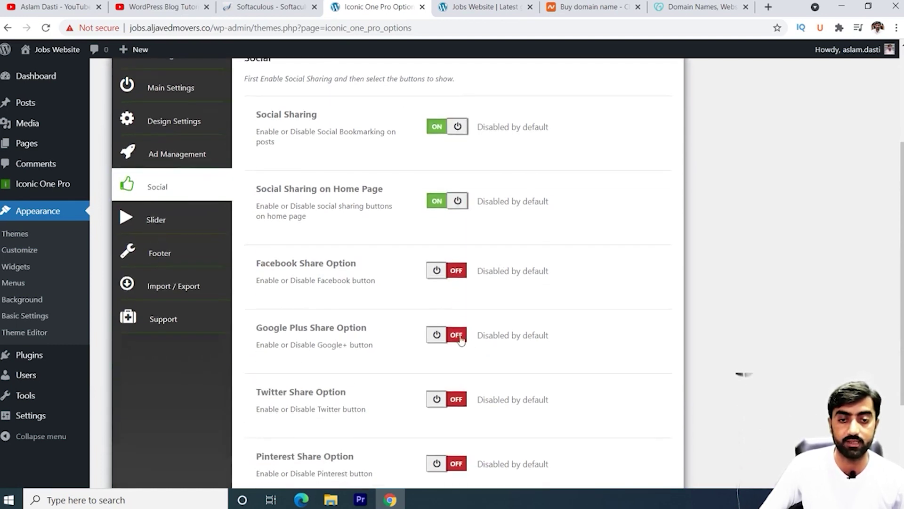
click(462, 274)
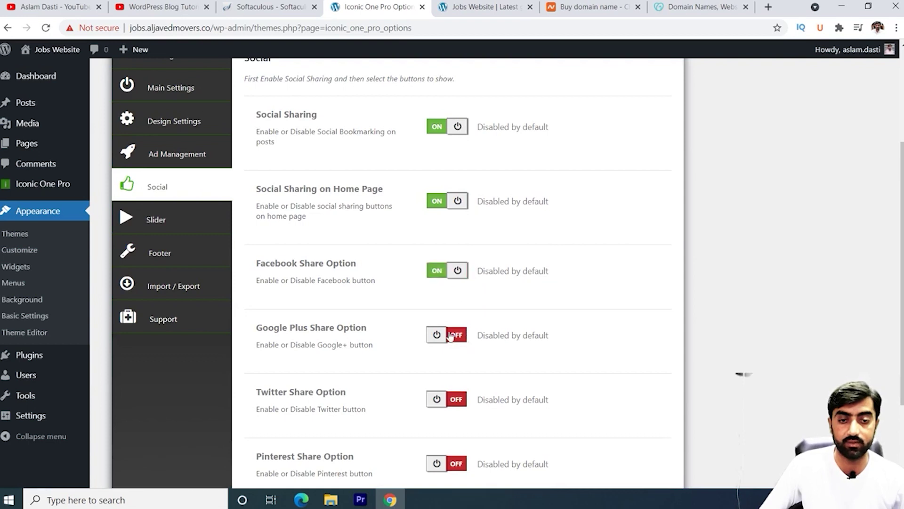
scroll(424, 282, down, 3)
click(457, 279)
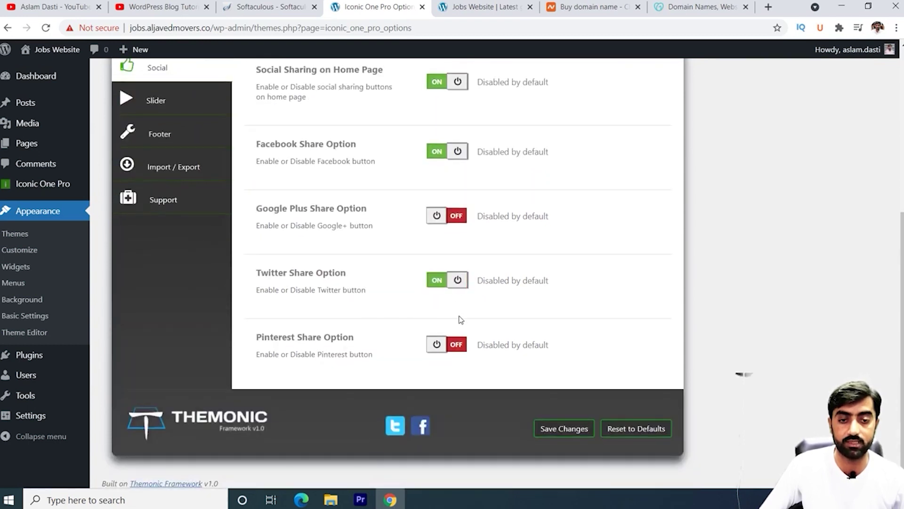
click(456, 345)
click(561, 428)
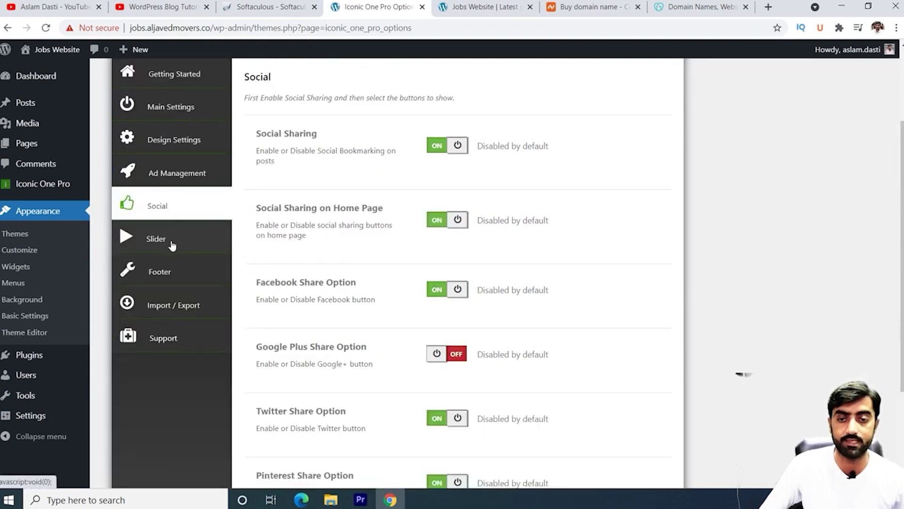
click(170, 243)
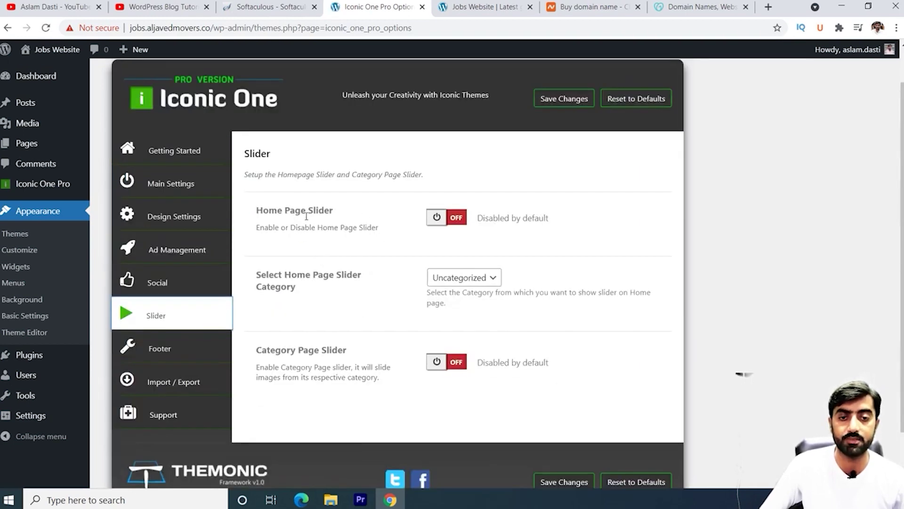
Step: Leave the Home Page and Category Page sliders off, keeping Uncategorized as the slider category
click(456, 218)
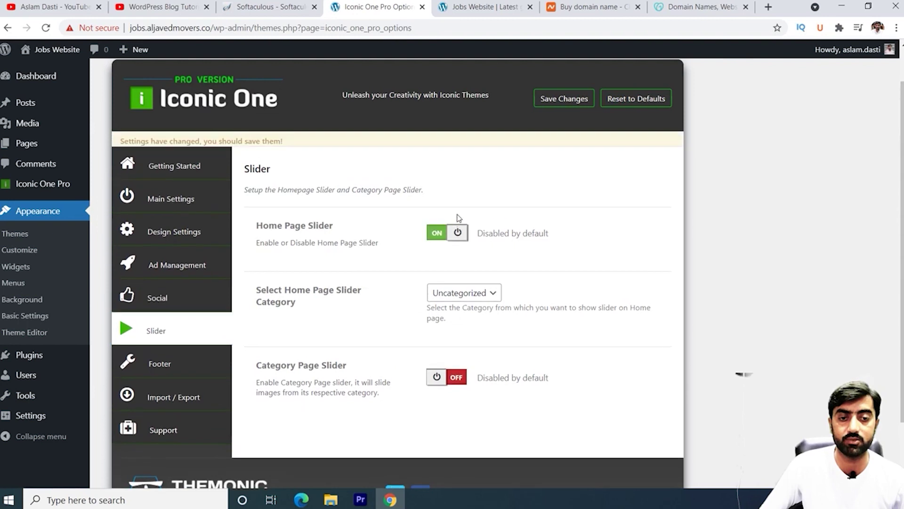
click(434, 241)
click(472, 301)
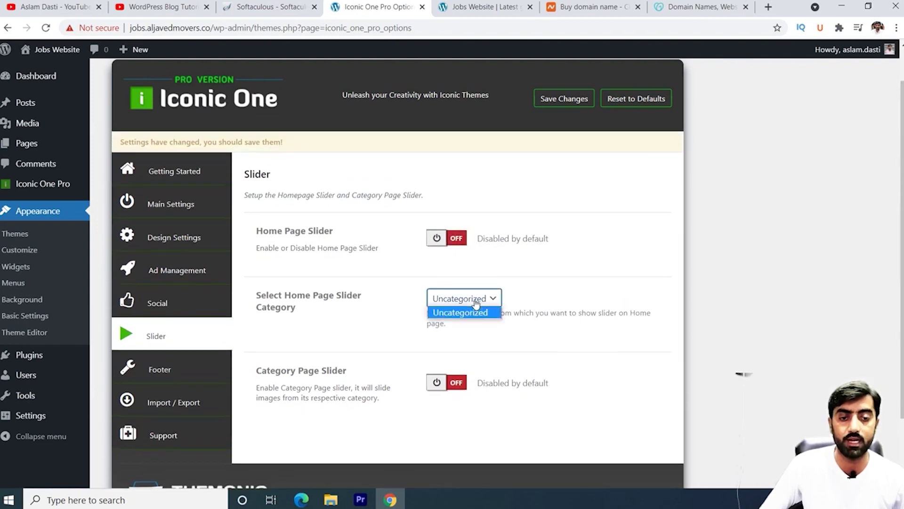
click(484, 312)
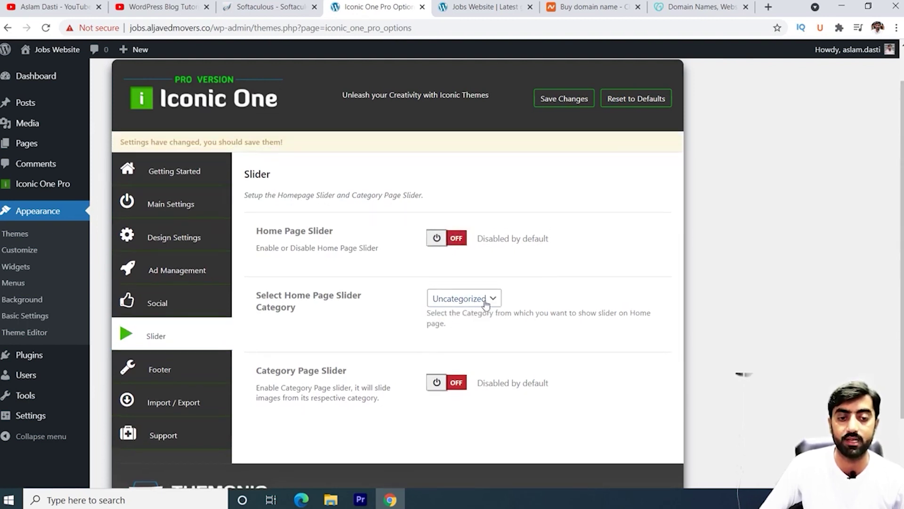
scroll(543, 292, down, 1)
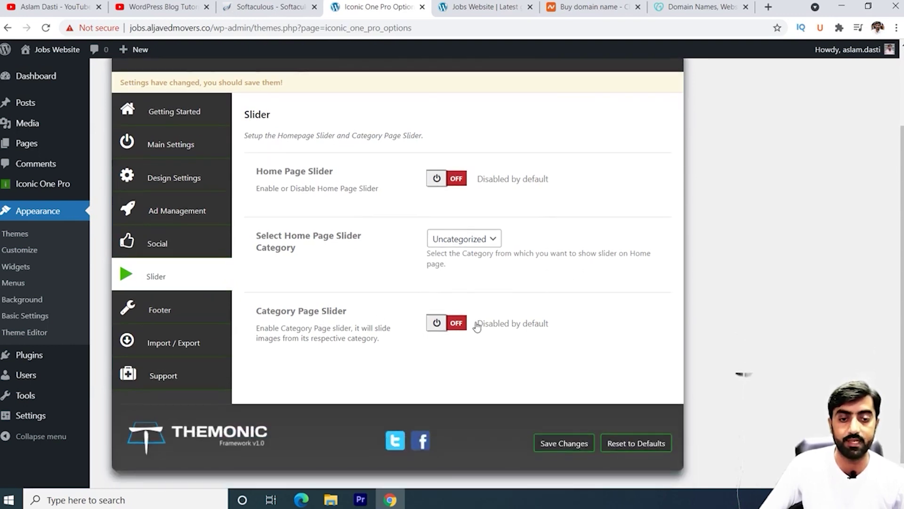
click(463, 324)
click(440, 330)
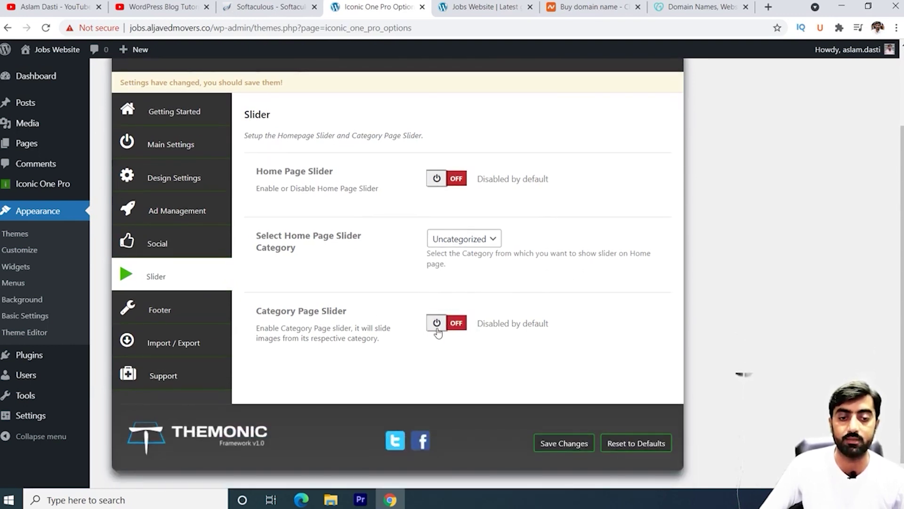
scroll(366, 213, up, 2)
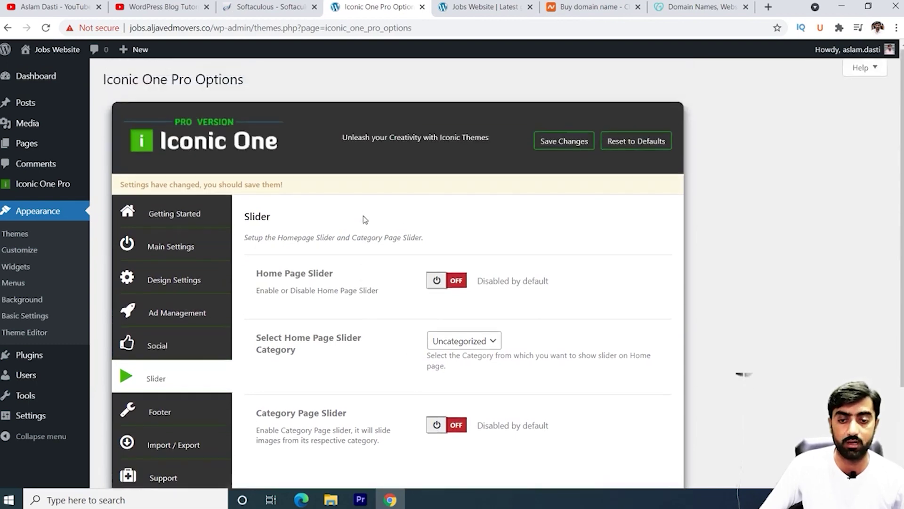
scroll(363, 227, down, 3)
click(158, 291)
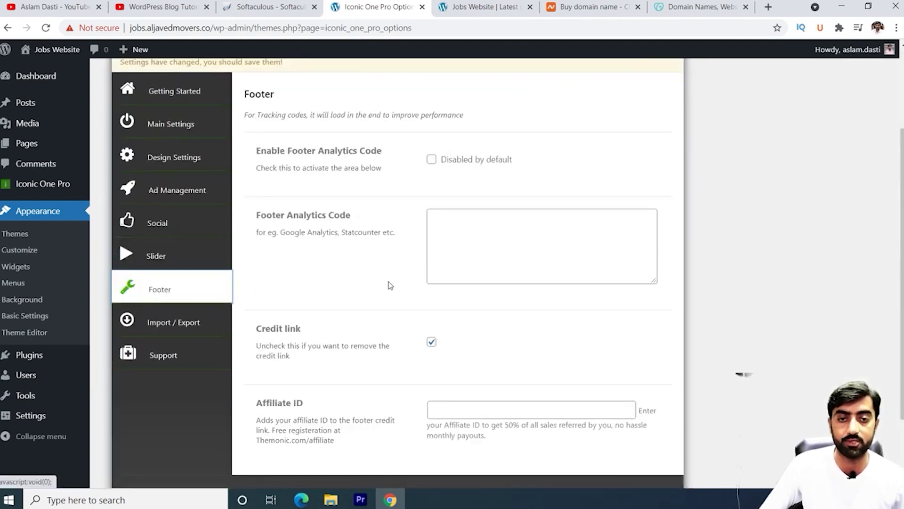
Step: Check the live site's footer and the Softaculous installation confirmation, then return to Footer settings
scroll(406, 200, down, 2)
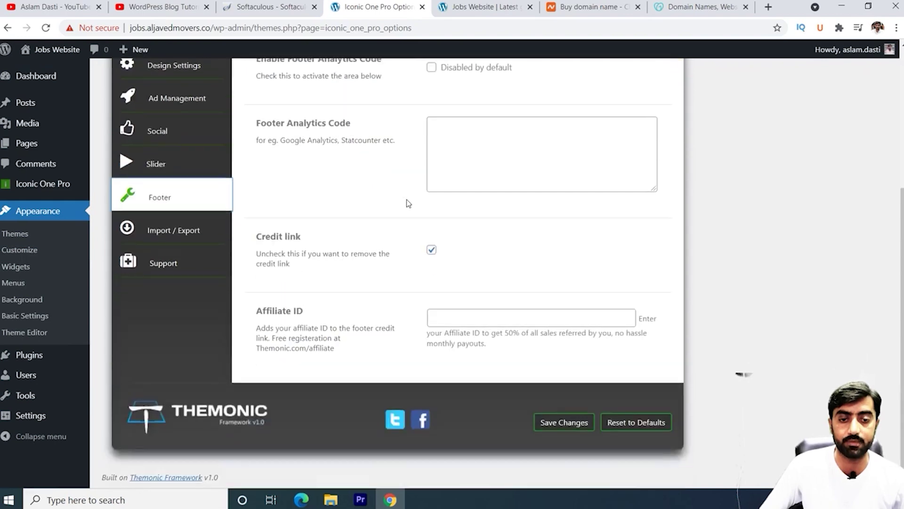
scroll(406, 200, up, 4)
scroll(397, 278, down, 3)
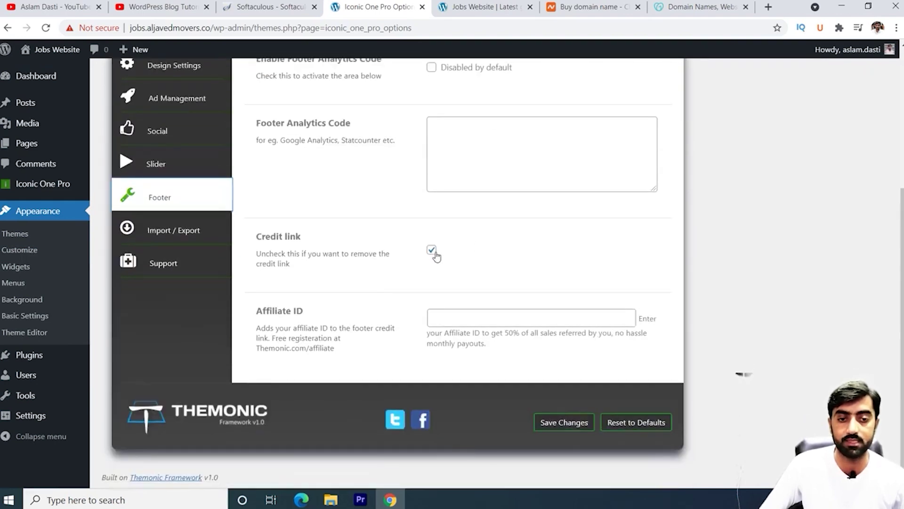
click(477, 7)
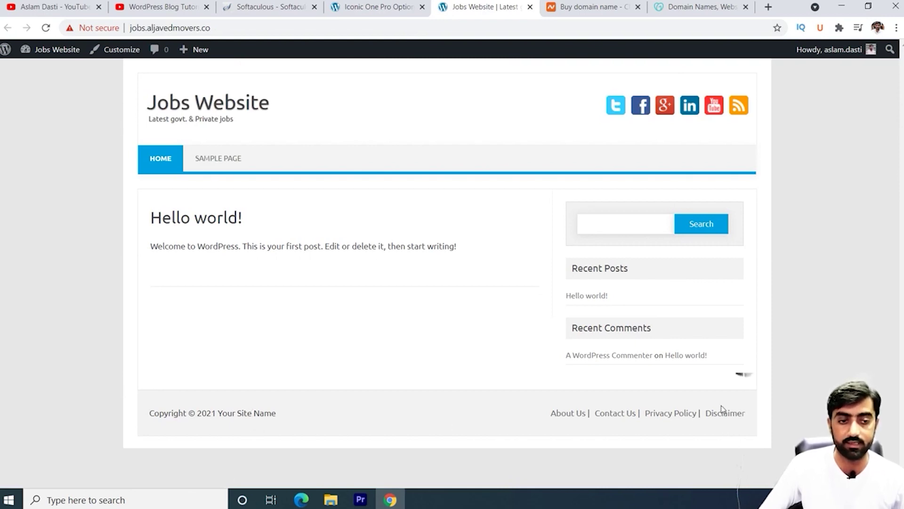
click(408, 6)
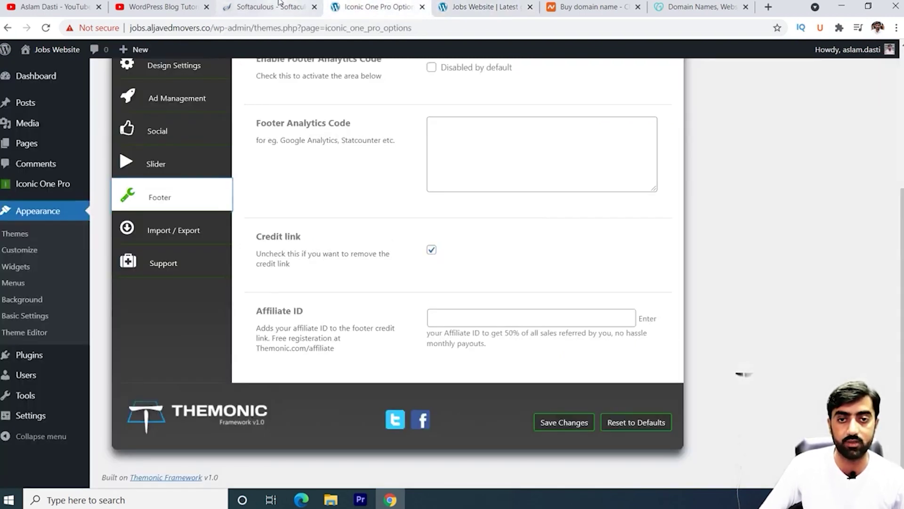
click(279, 6)
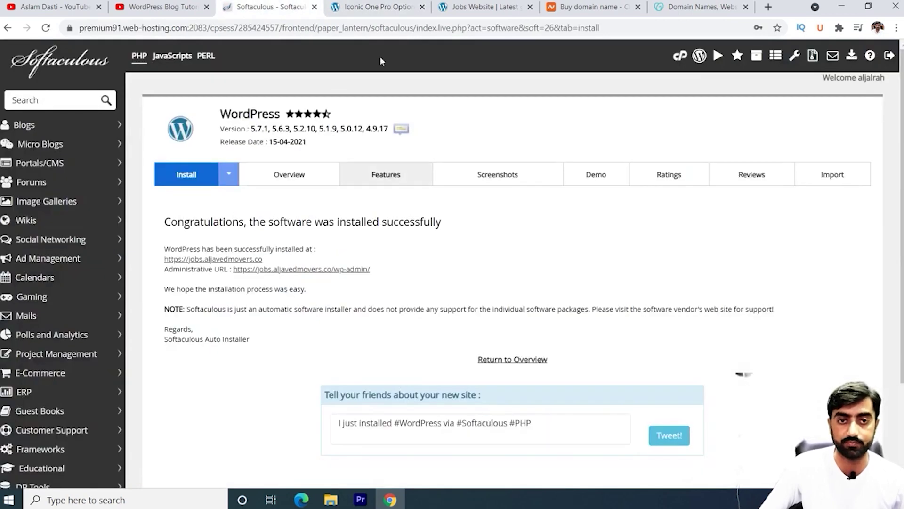
click(377, 6)
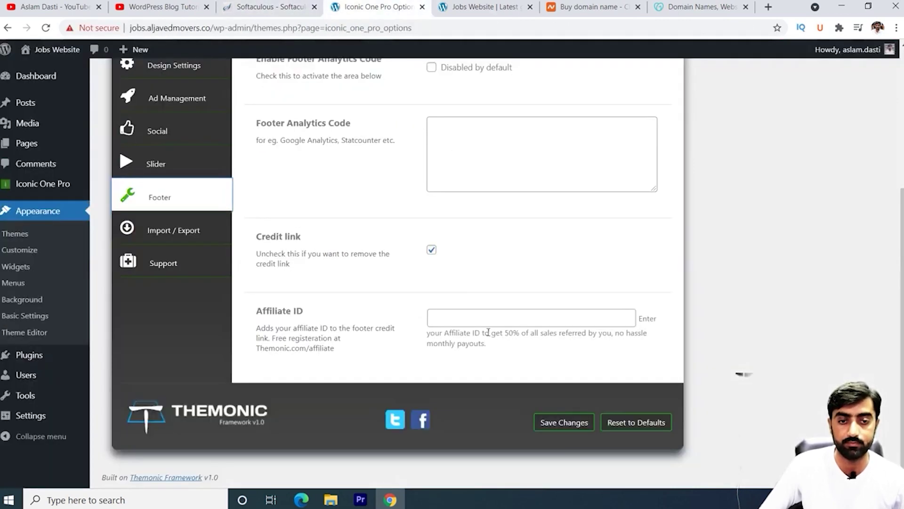
Step: Untick the footer Credit link and save the Iconic One Pro options
click(431, 250)
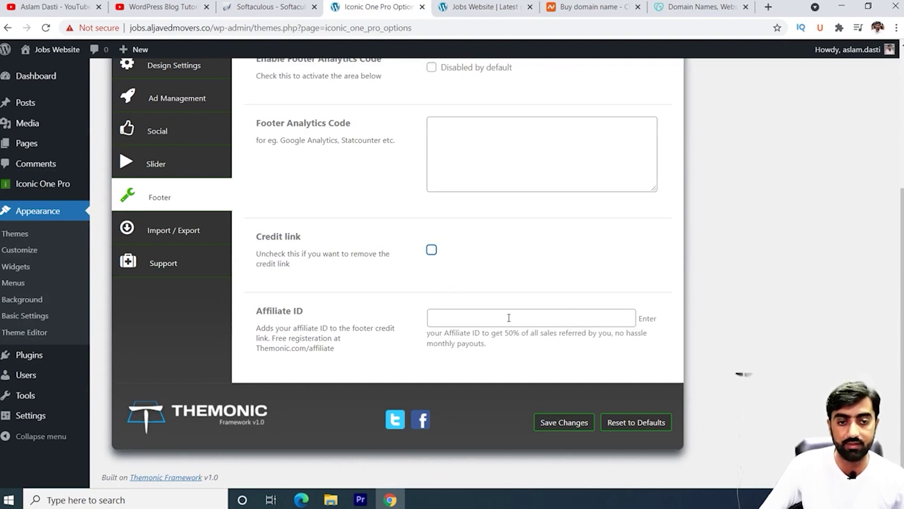
click(473, 317)
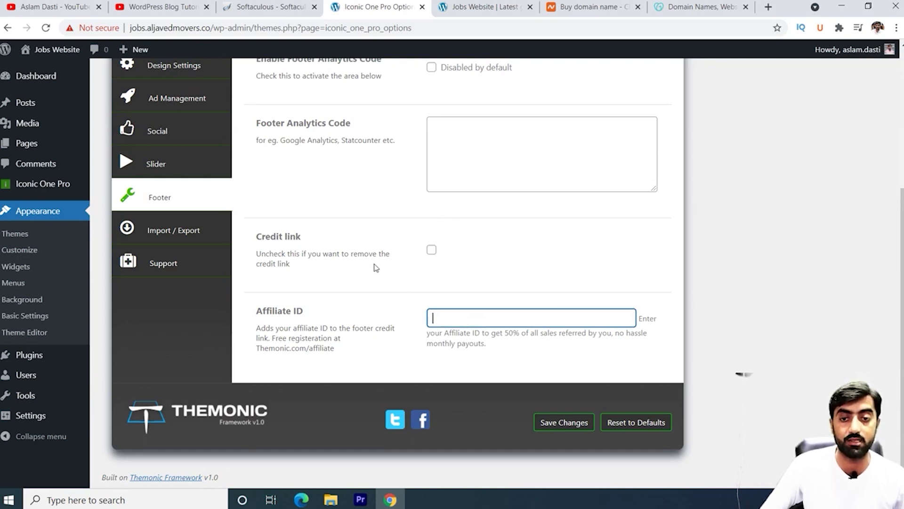
click(431, 252)
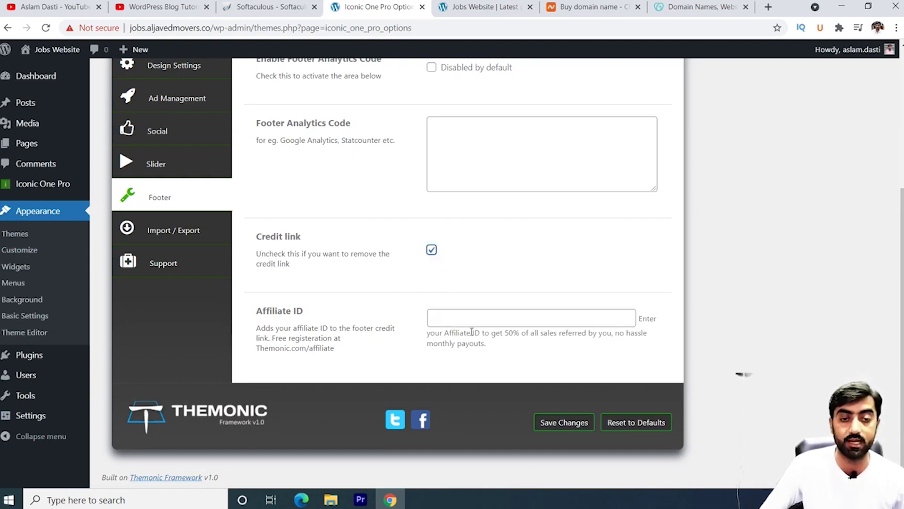
click(462, 318)
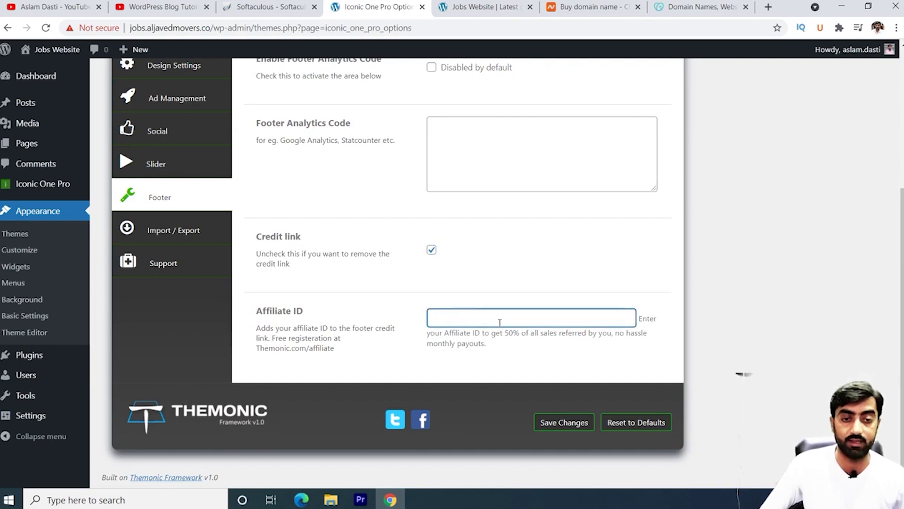
click(431, 251)
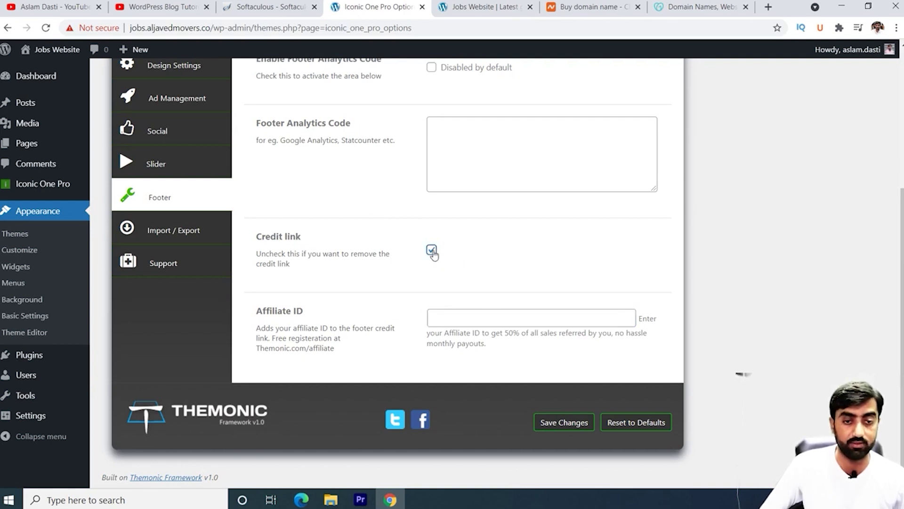
click(574, 431)
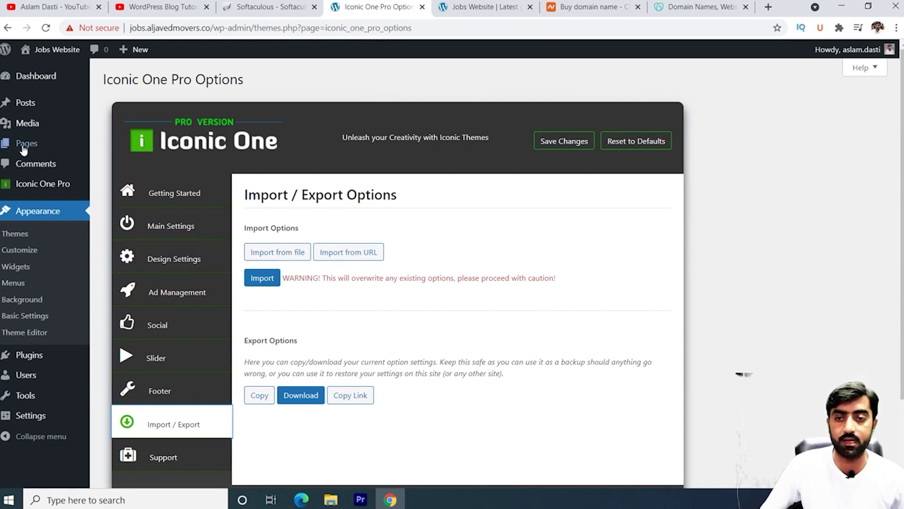
Step: Open All Pages in a new tab and move Sample Page to the trash
mouse_move(24, 147)
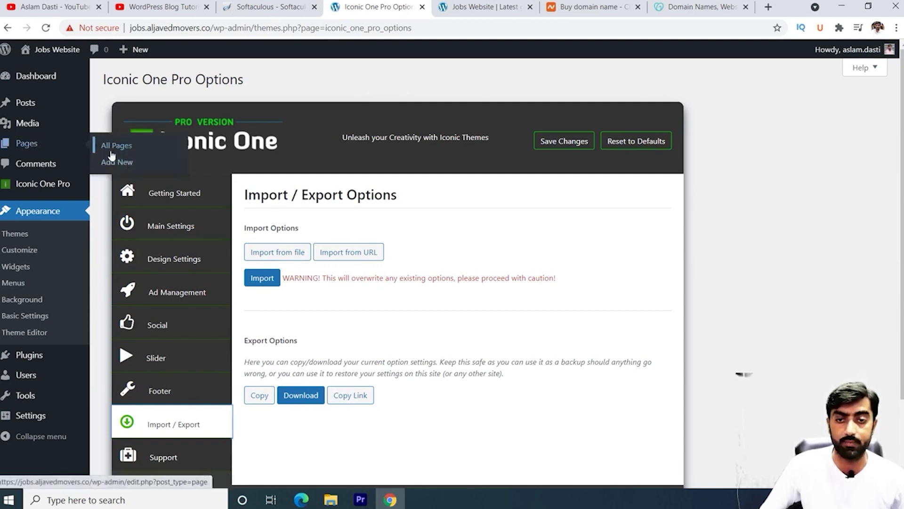
right_click(119, 150)
click(142, 157)
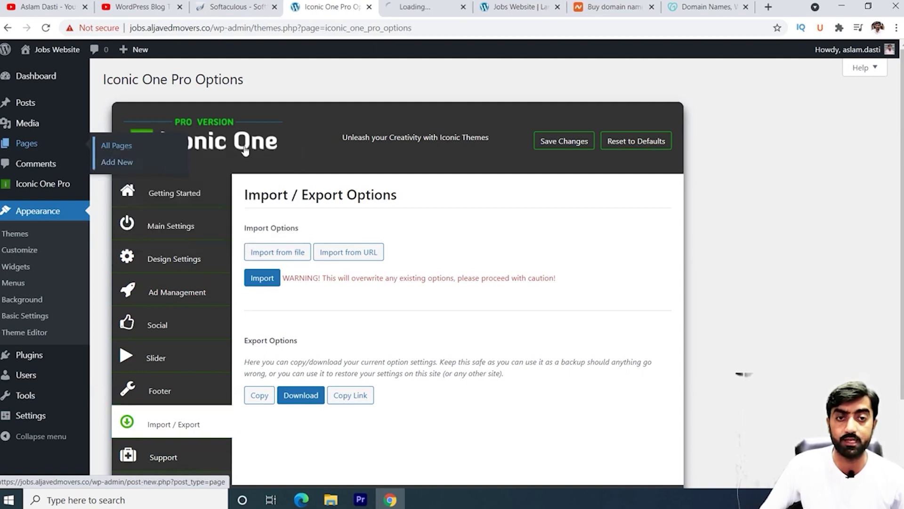
click(426, 6)
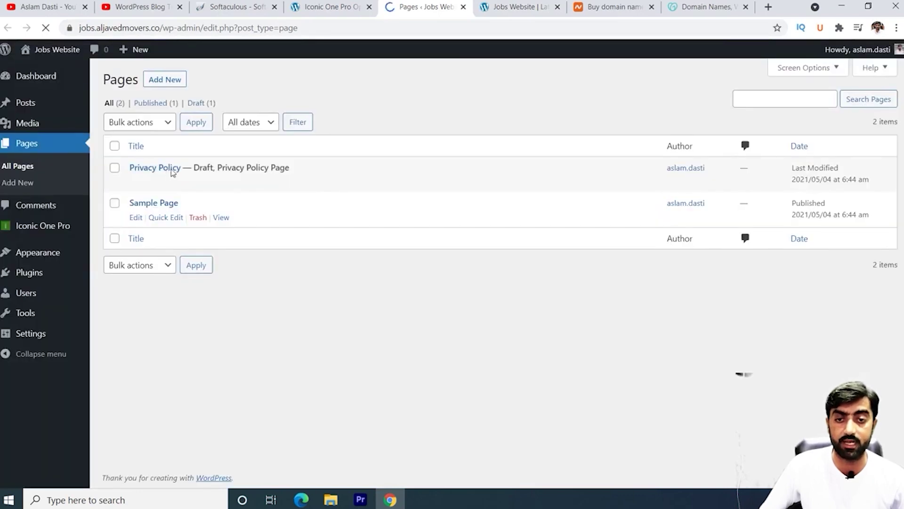
click(206, 217)
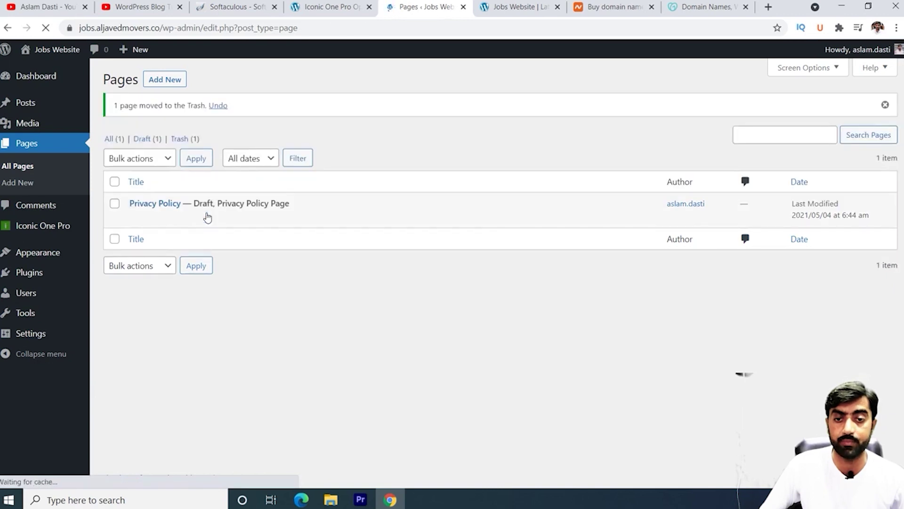
Step: Open the Privacy Policy editor and two blank new pages in separate tabs
right_click(136, 218)
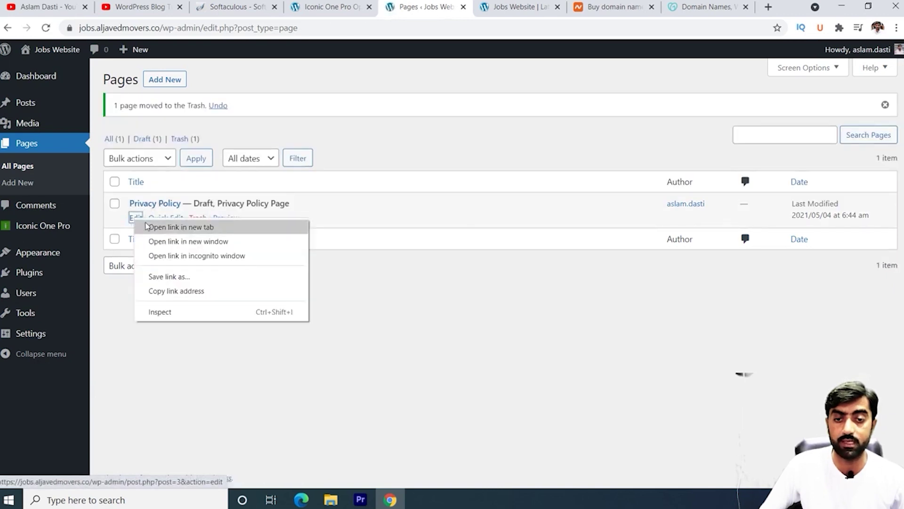
click(158, 228)
right_click(173, 83)
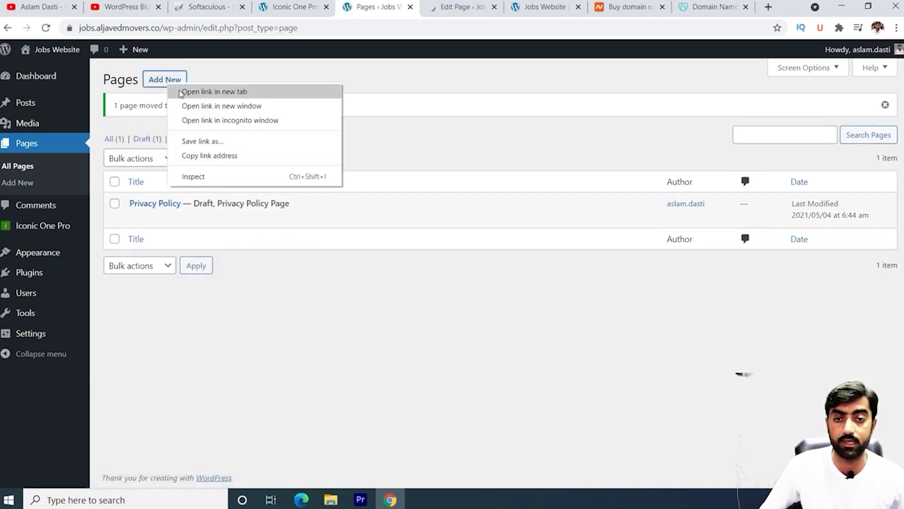
click(186, 90)
right_click(173, 84)
click(192, 104)
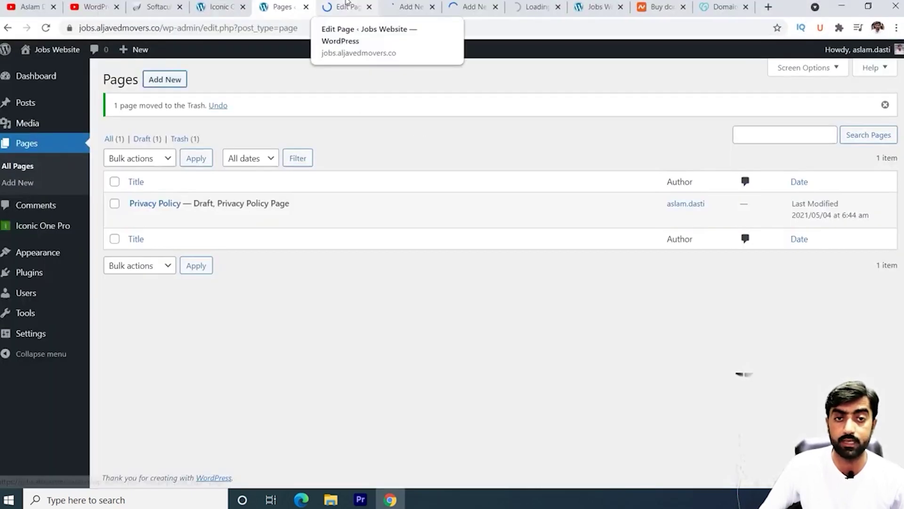
click(348, 8)
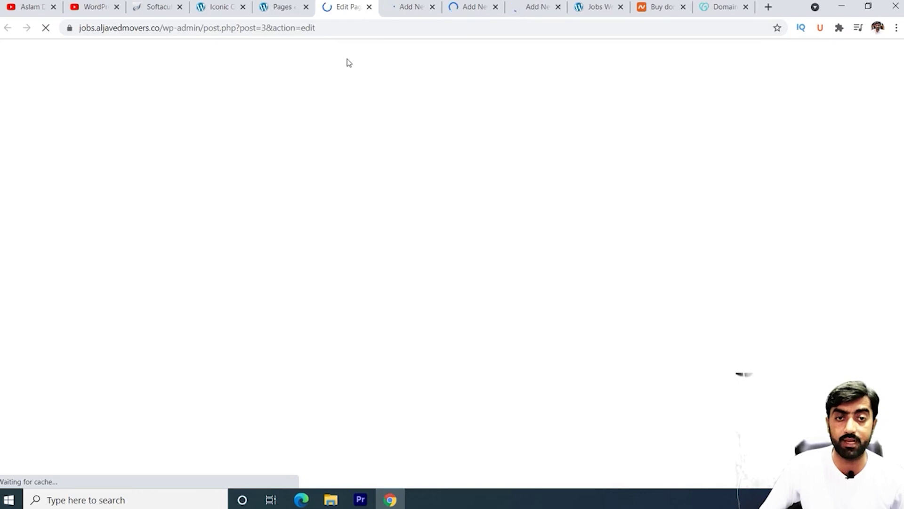
Step: Publish the Privacy Policy page and go on to the next blank page
click(825, 61)
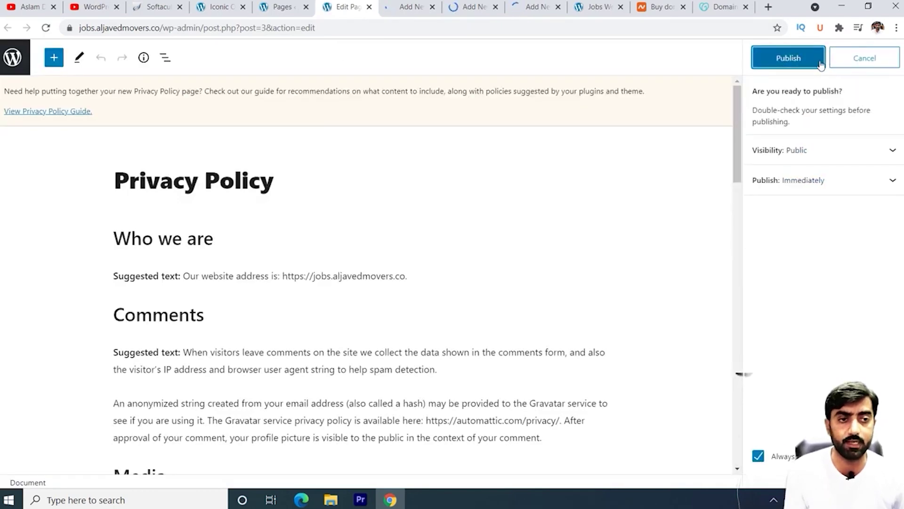
click(789, 58)
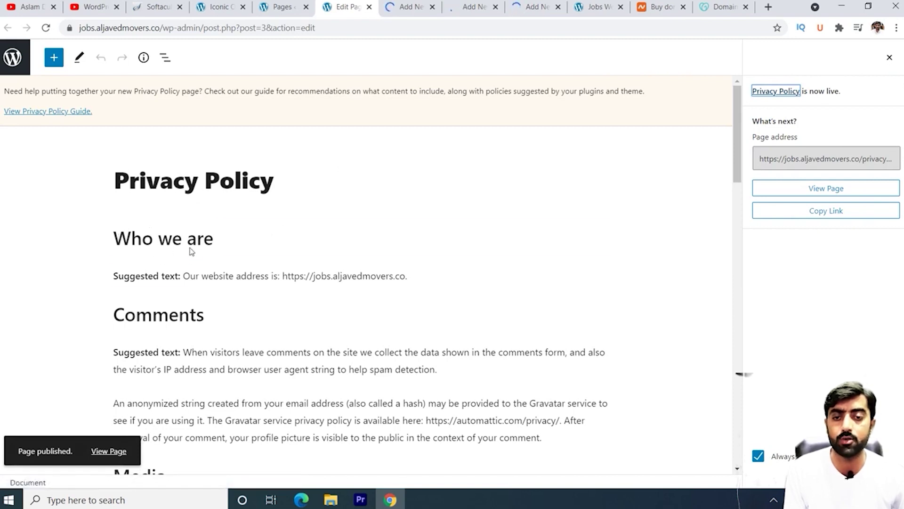
drag(191, 248, 216, 262)
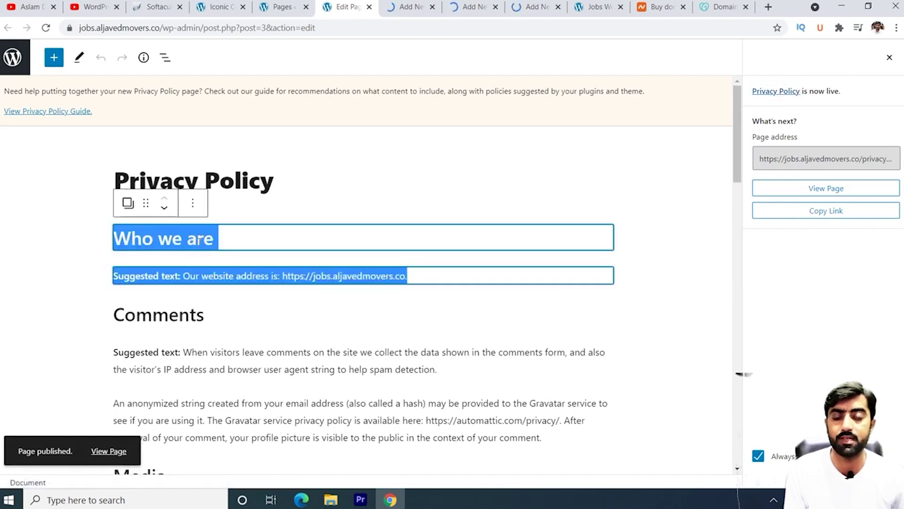
click(222, 304)
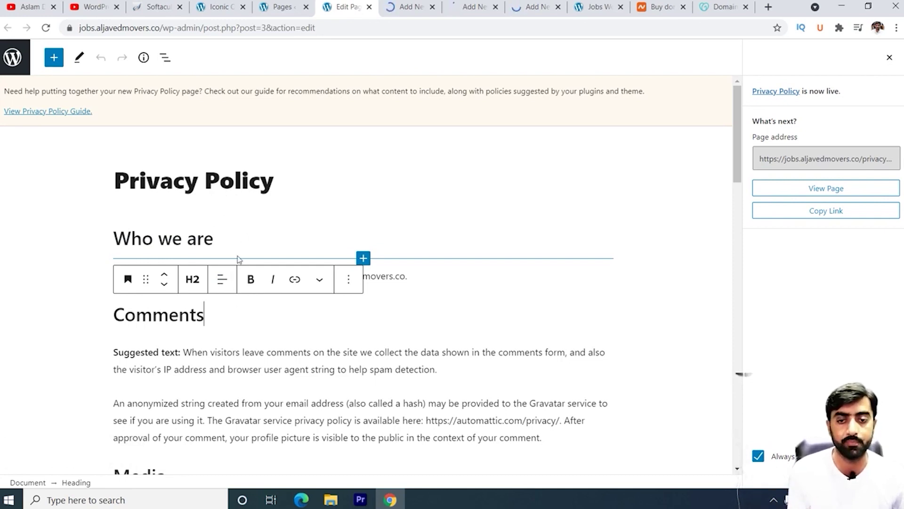
key(ctrl+Tab)
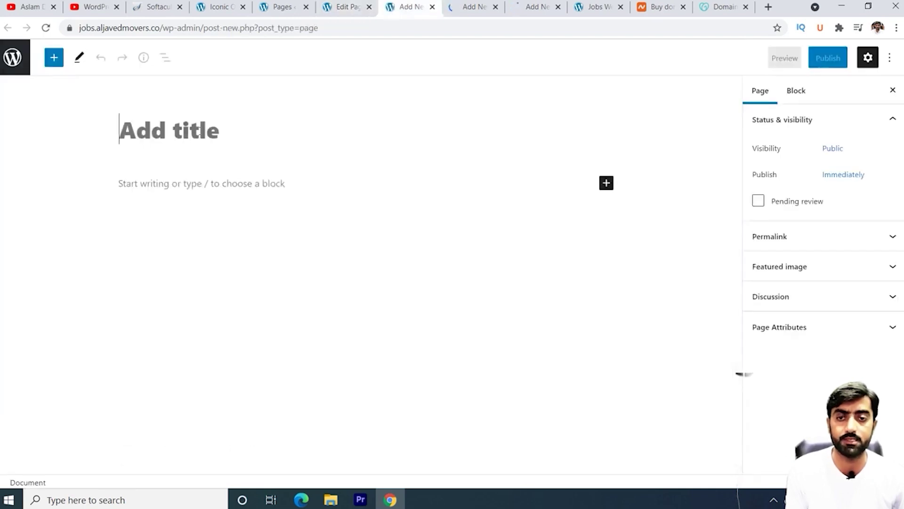
Step: Start publishing an 'About us' page and publish the Contact us page
text(About us)
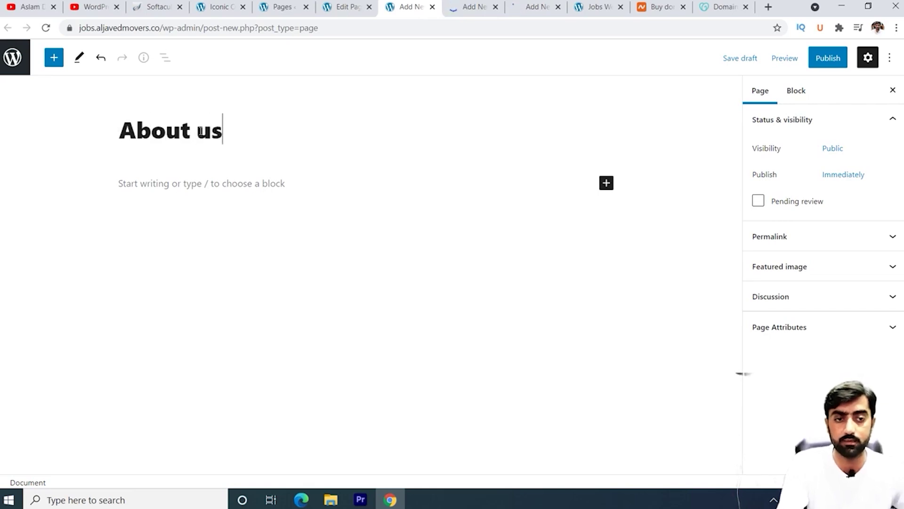
click(827, 59)
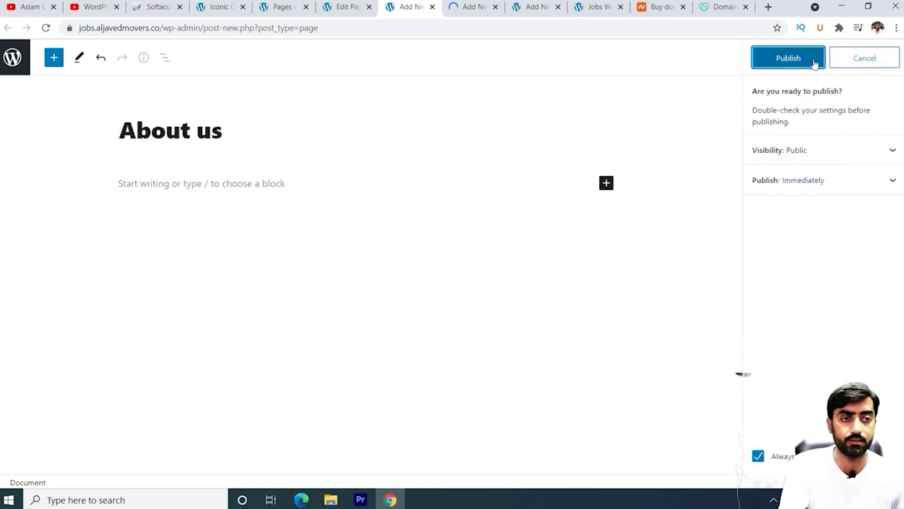
key(ctrl+Tab)
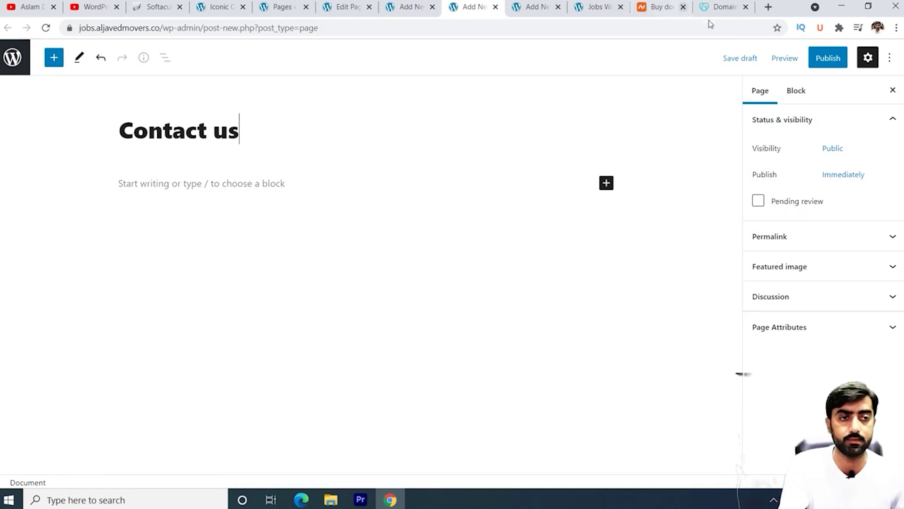
click(822, 59)
click(787, 57)
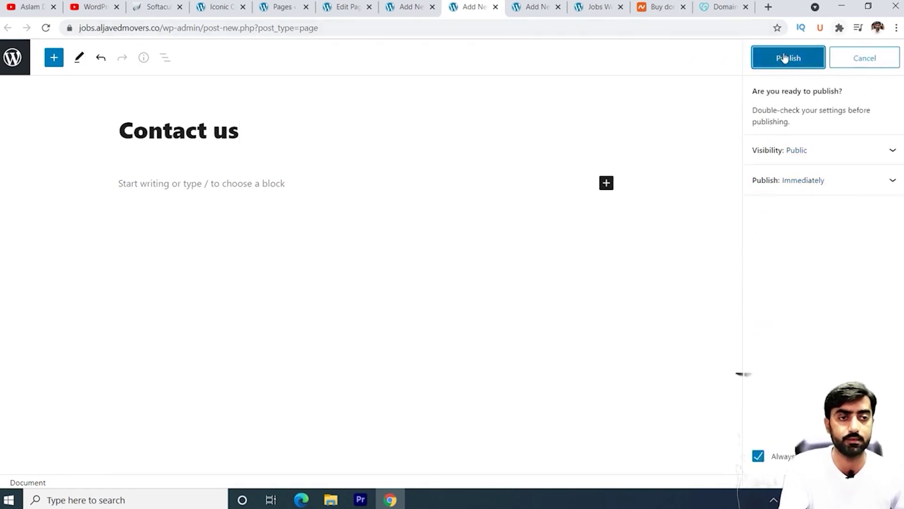
click(537, 5)
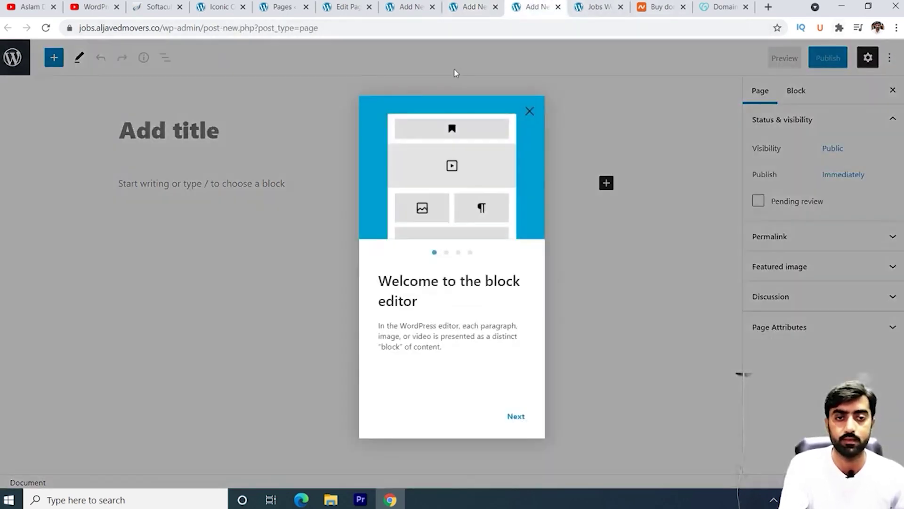
Step: Title a new page 'Disclaimer' and publish it
click(638, 123)
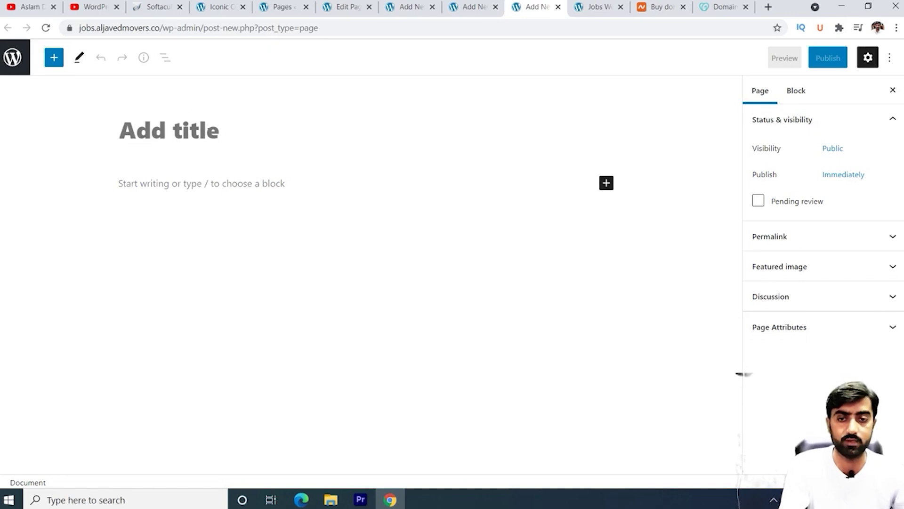
click(209, 131)
text(Dis)
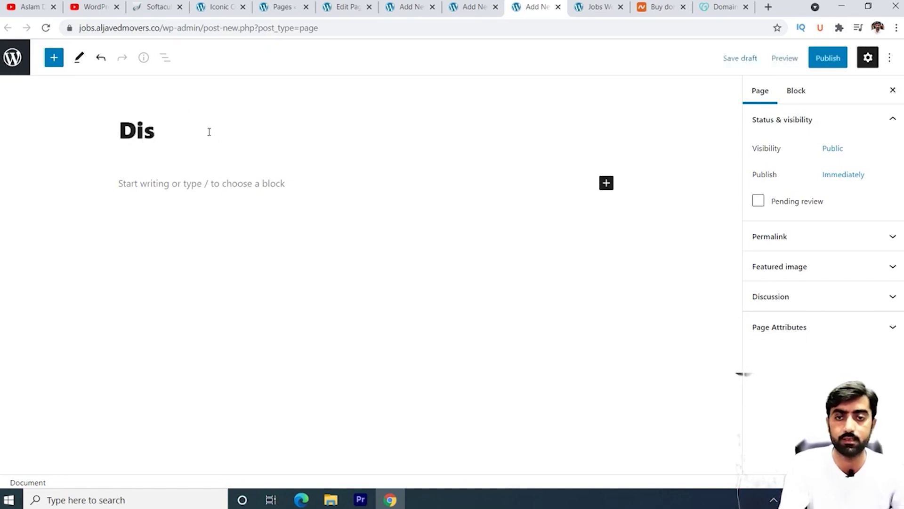
text(claimer)
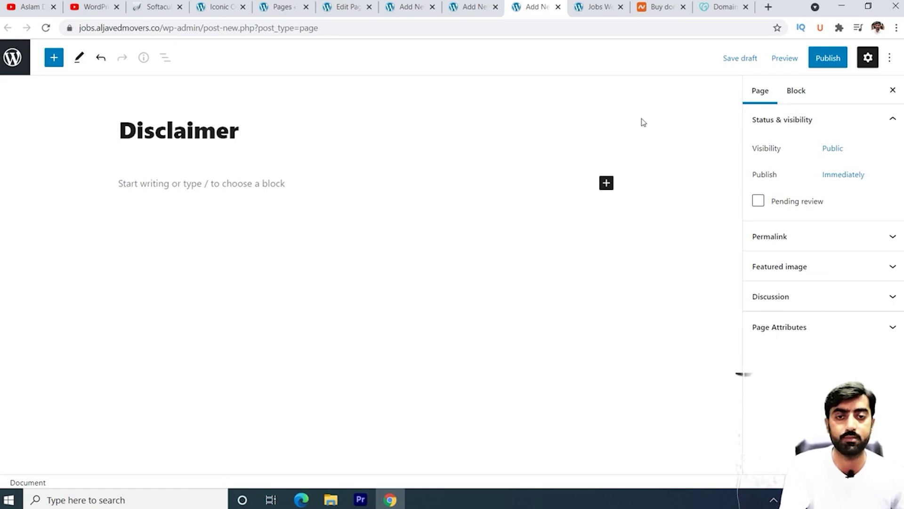
click(832, 65)
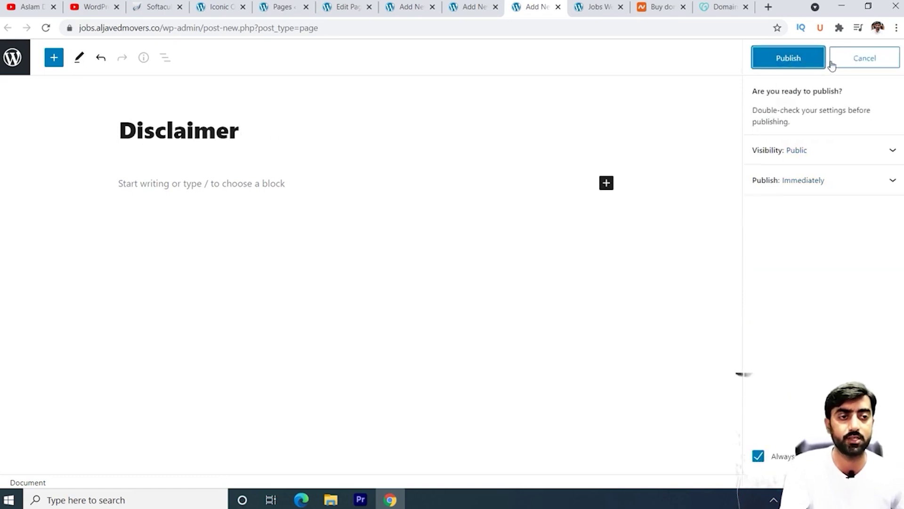
click(791, 60)
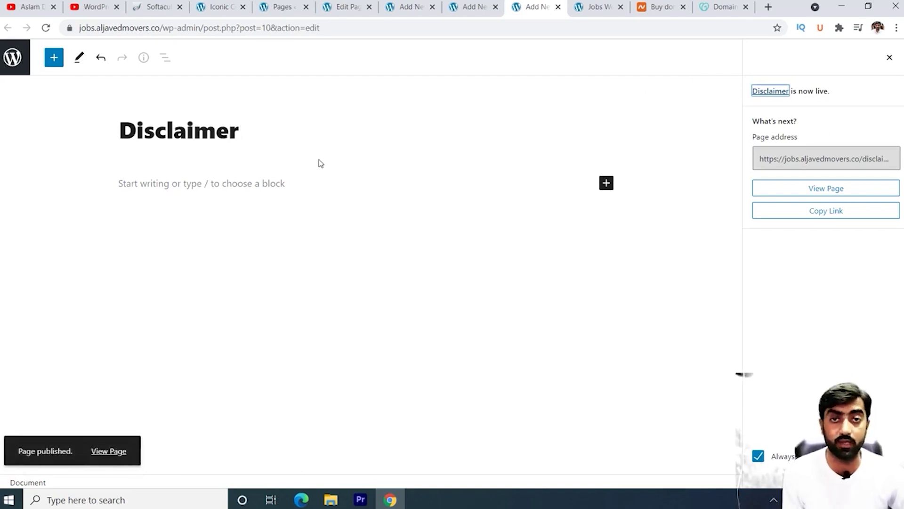
Step: Go back to the Pages list and close the Edit Page tab and the three Add New tabs
click(283, 7)
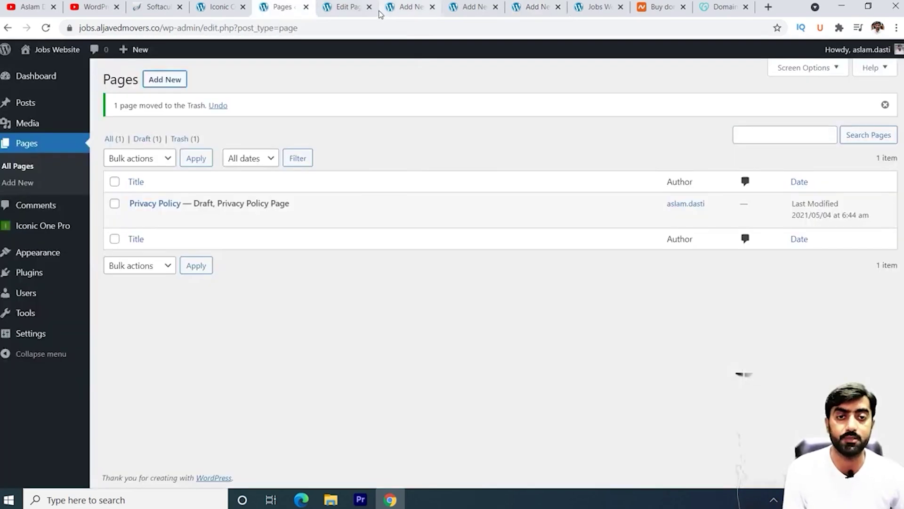
click(370, 7)
click(373, 9)
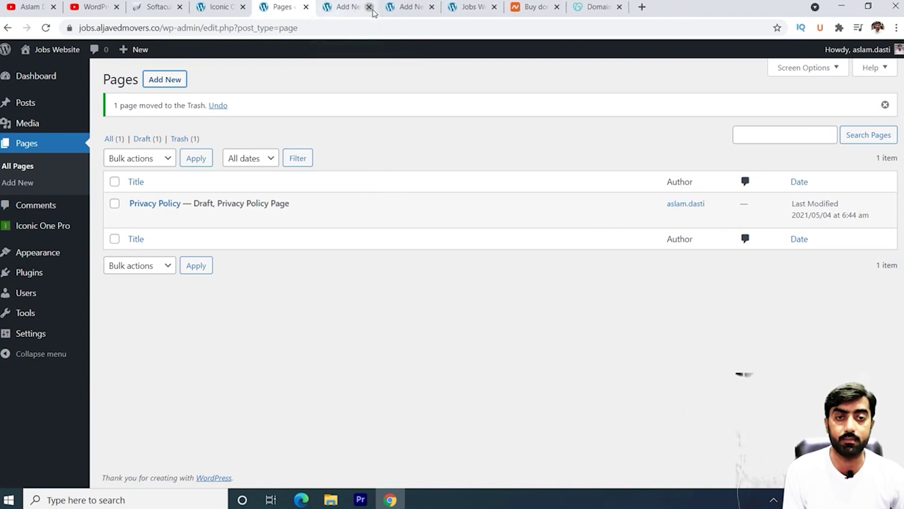
click(373, 10)
click(372, 9)
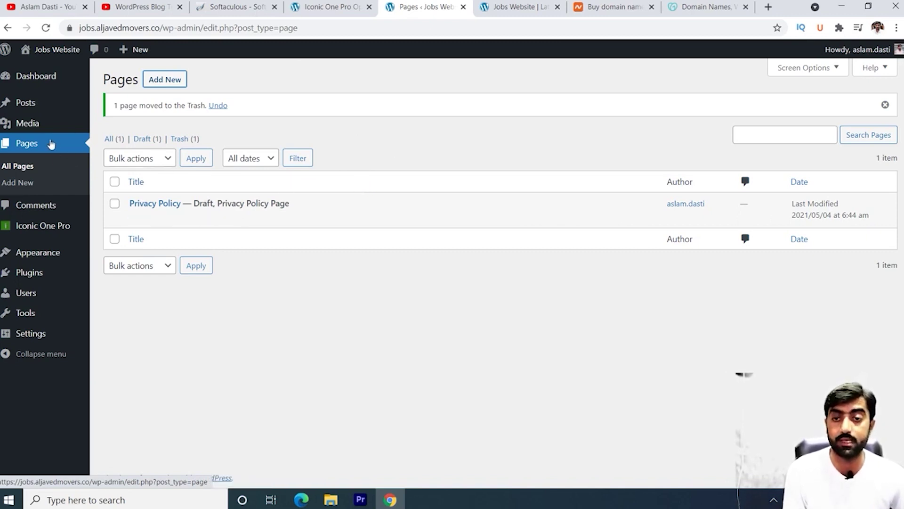
mouse_move(59, 124)
mouse_move(37, 107)
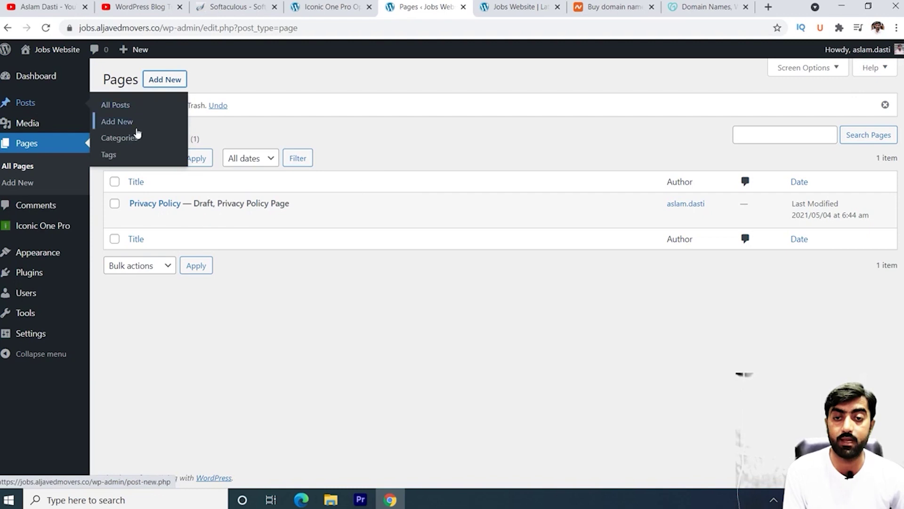
Step: On Posts > Categories, add the Govt. Jobs and Private Jobs categories
click(126, 142)
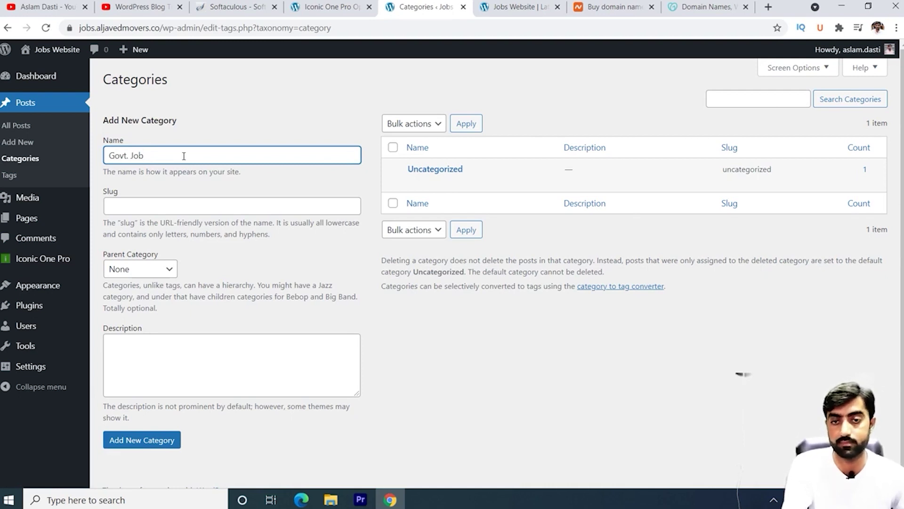
click(140, 439)
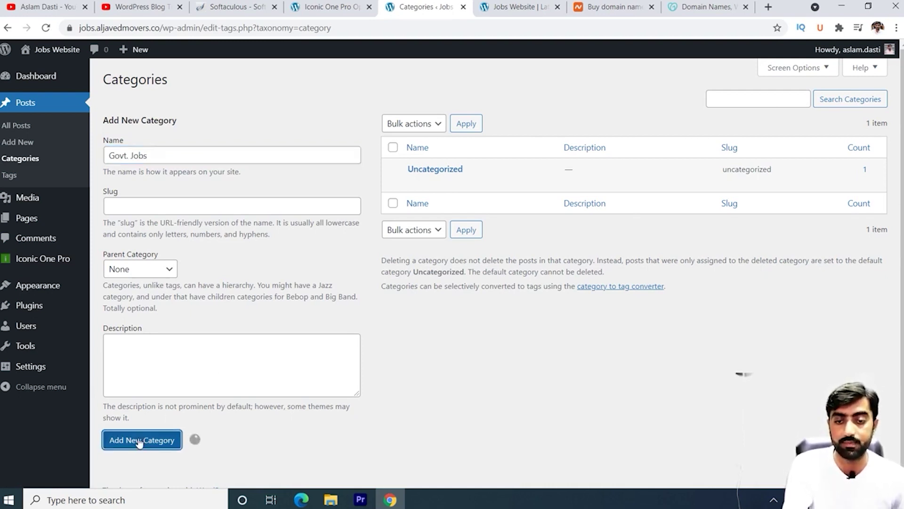
click(165, 156)
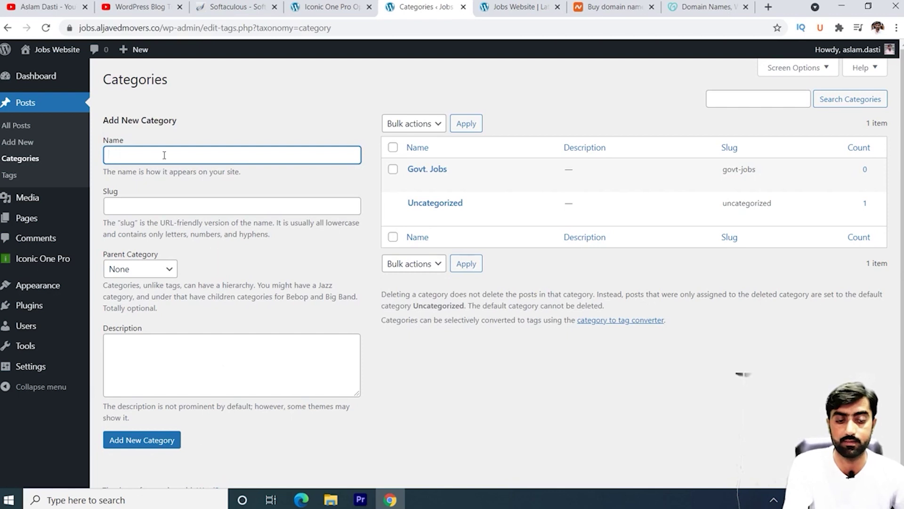
text(Private)
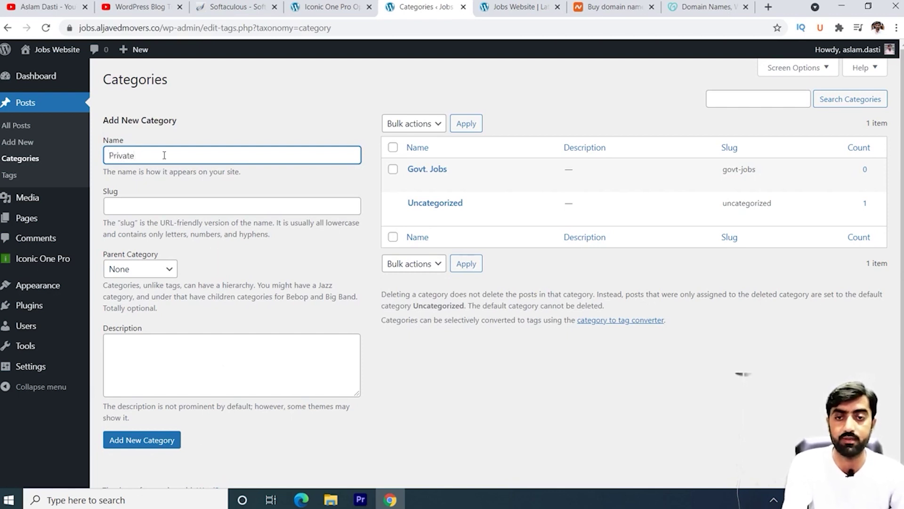
text( JOb)
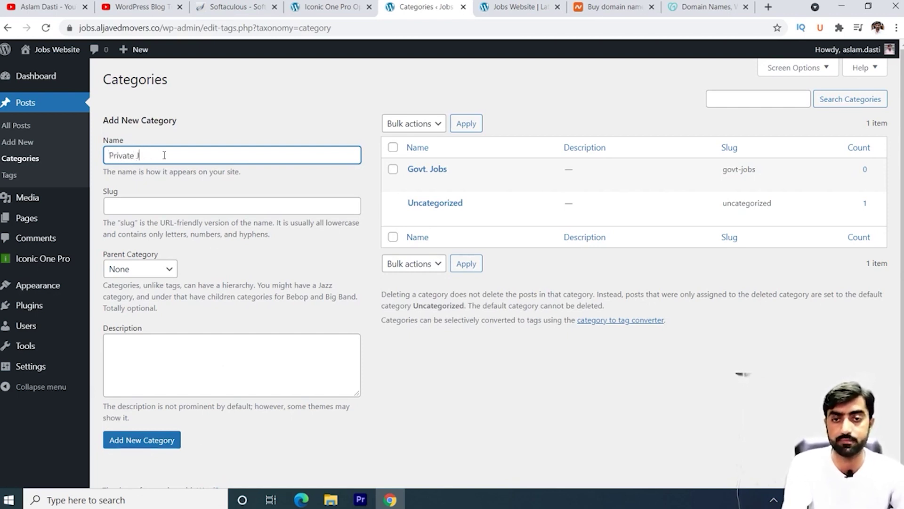
click(159, 442)
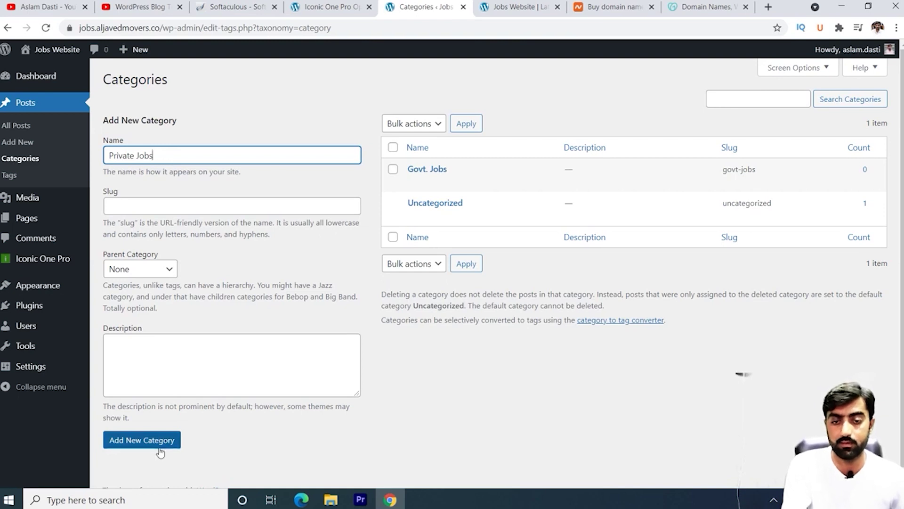
Step: Add the Army Jobs, Bank Jobs and PPSC Jobs categories
click(159, 160)
text(Army Jobs)
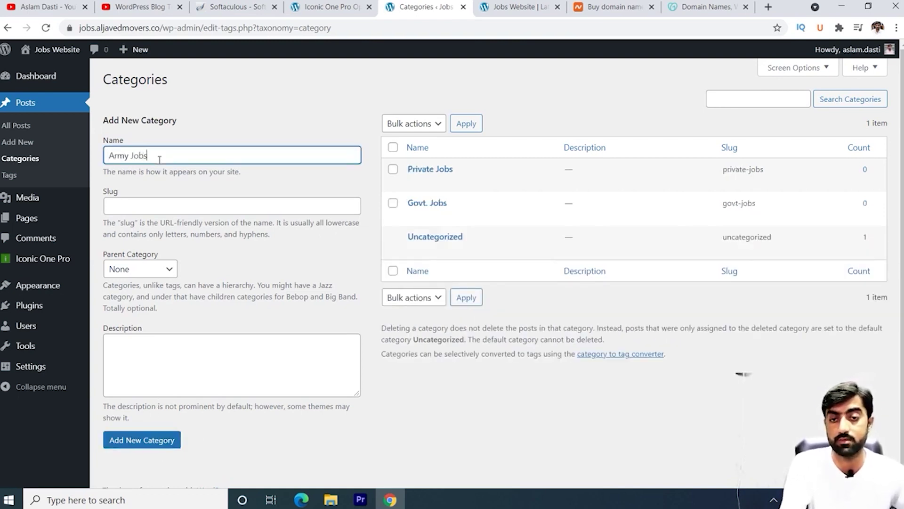
click(151, 446)
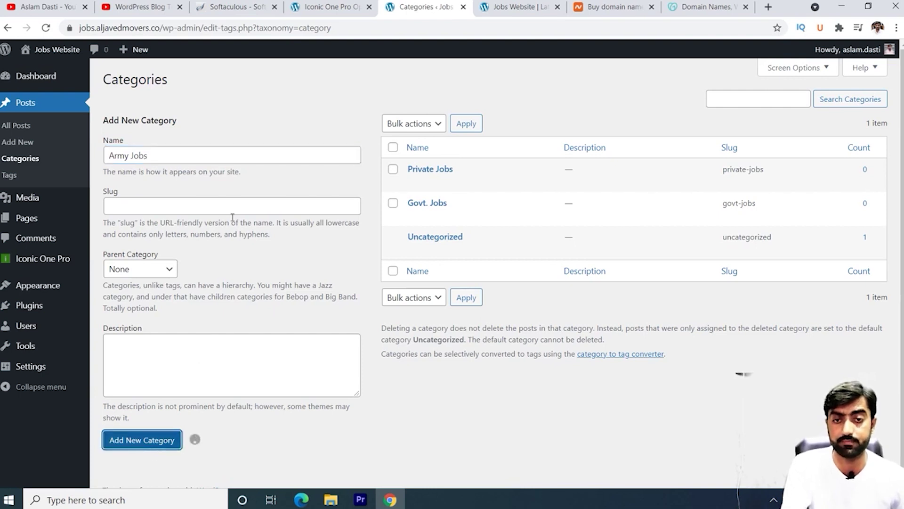
click(178, 156)
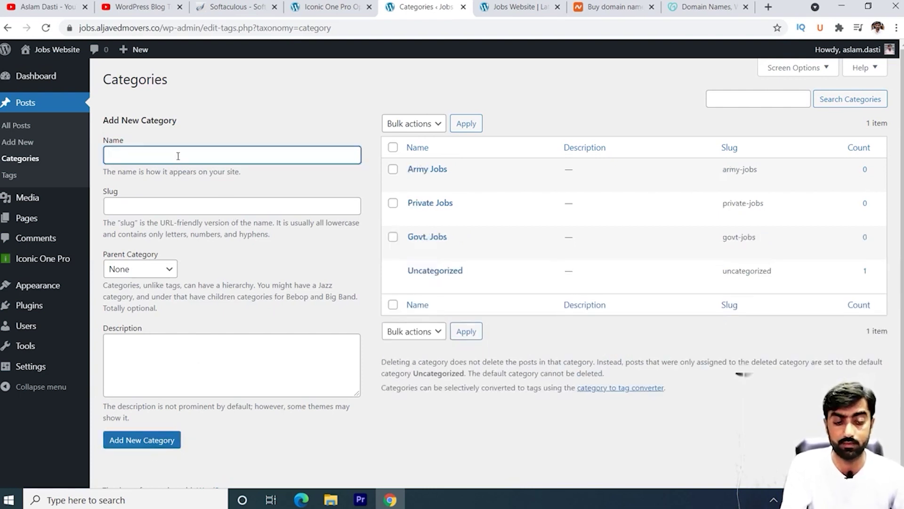
text(Bank Jobs)
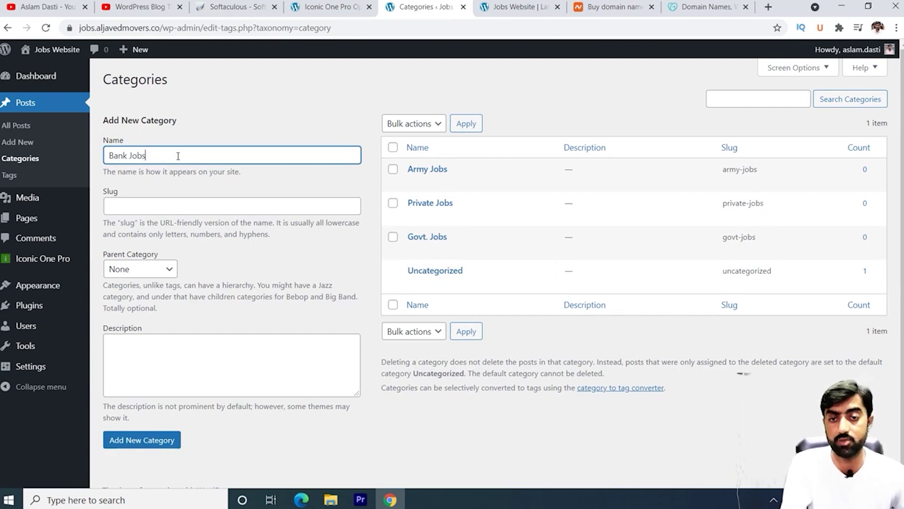
click(161, 442)
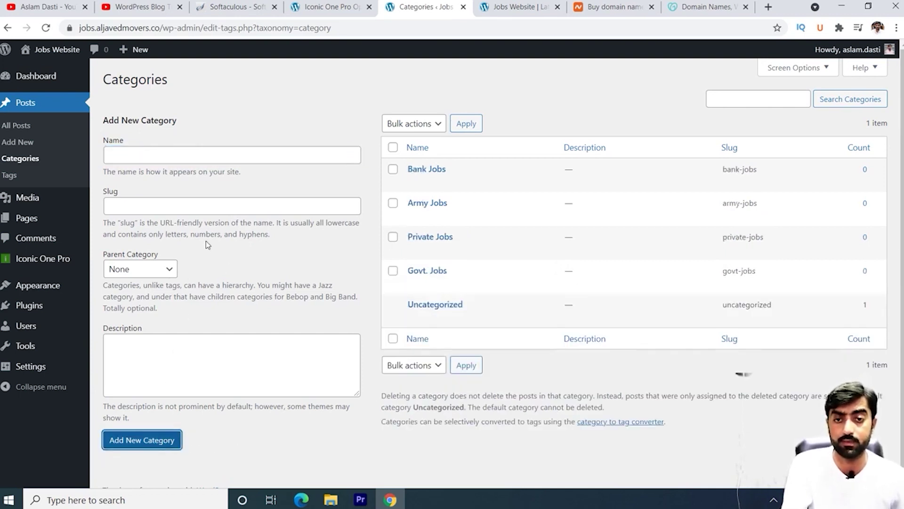
click(140, 157)
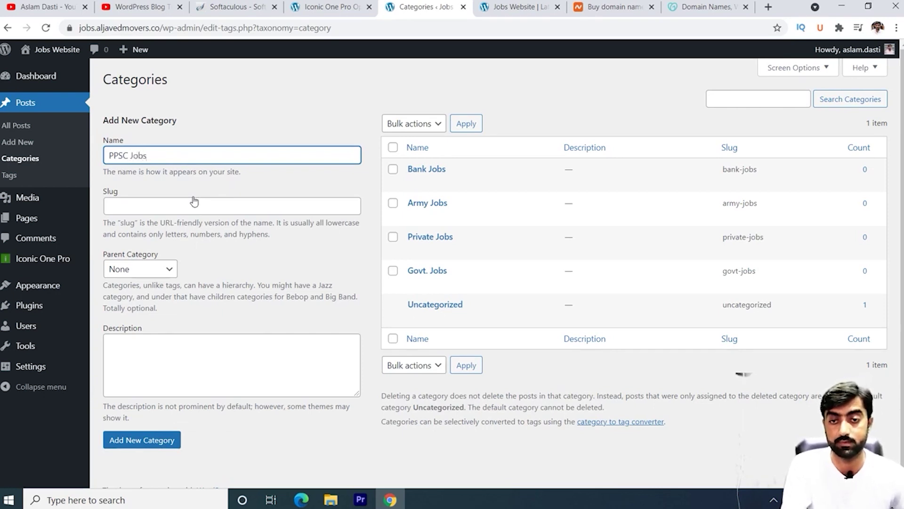
key(Return)
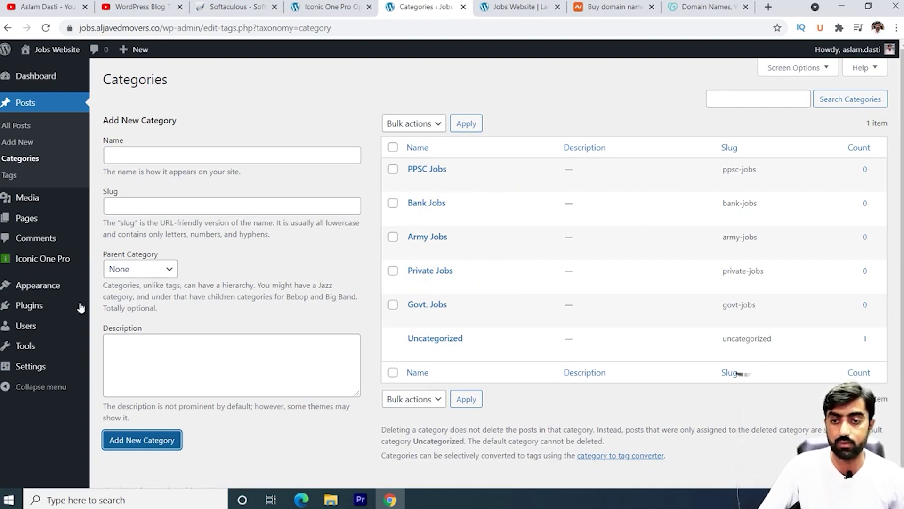
mouse_move(51, 289)
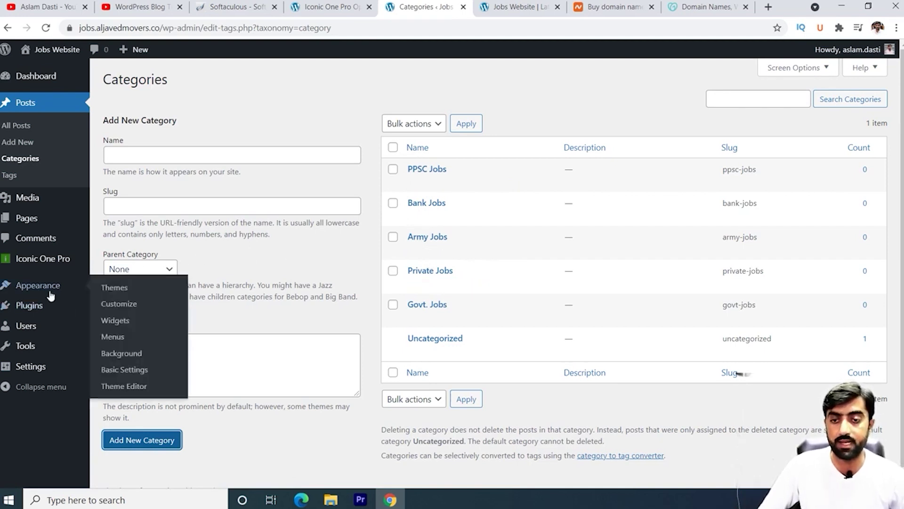
Step: In Appearance > Menus, create a new menu named 'Main Menu'
click(113, 336)
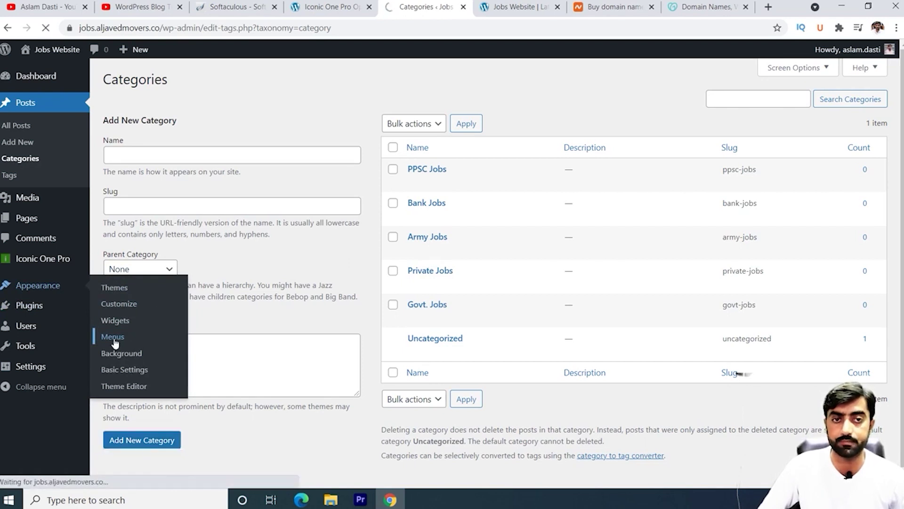
text(footer menu)
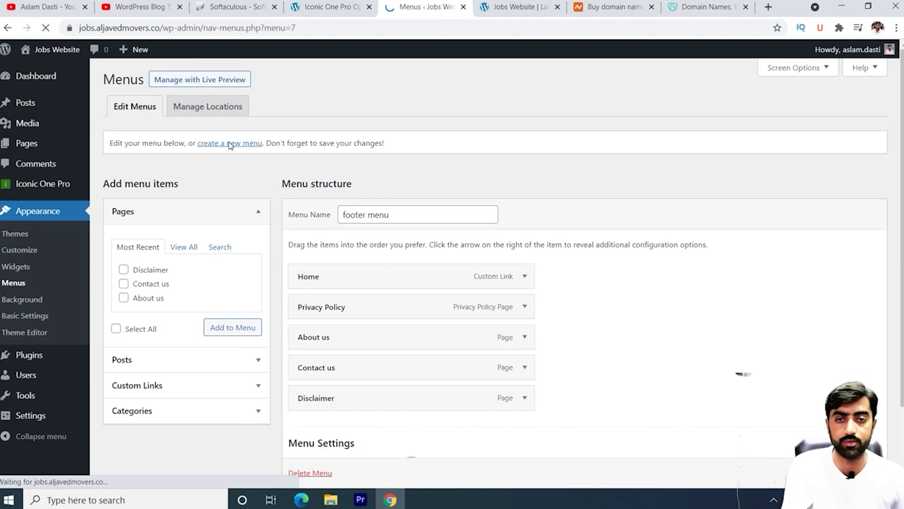
text(Main Menu)
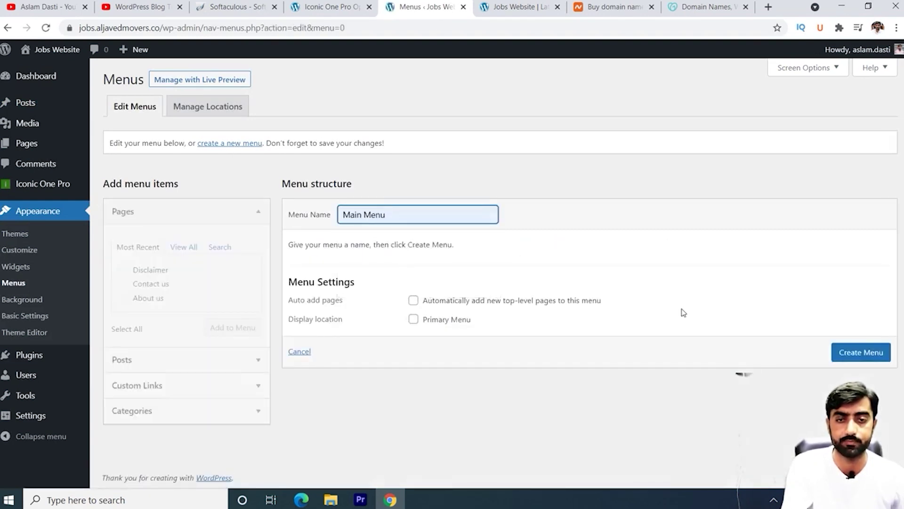
click(866, 359)
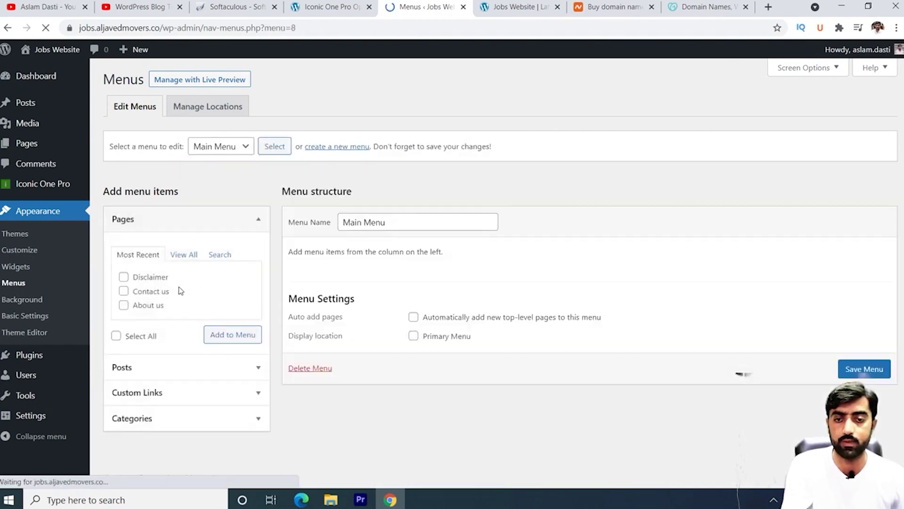
Step: Add the Home page to Main Menu
click(183, 255)
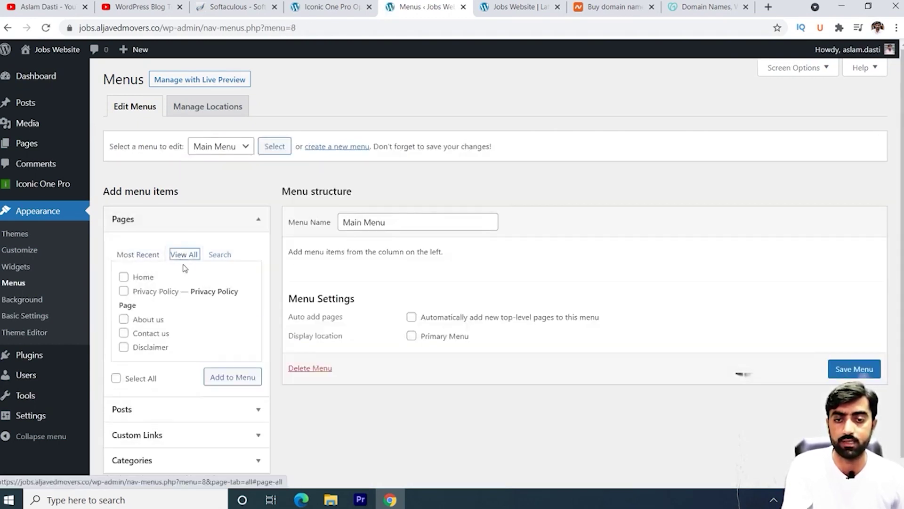
click(123, 277)
click(235, 376)
Step: Add the Army, Bank, Govt., PPSC and Private Jobs categories to Main Menu
scroll(216, 375, down, 1)
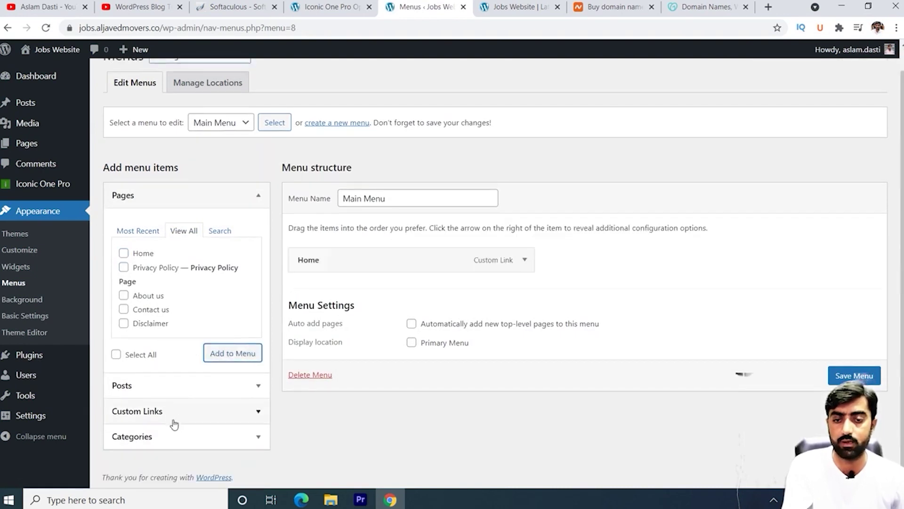
click(141, 438)
click(180, 332)
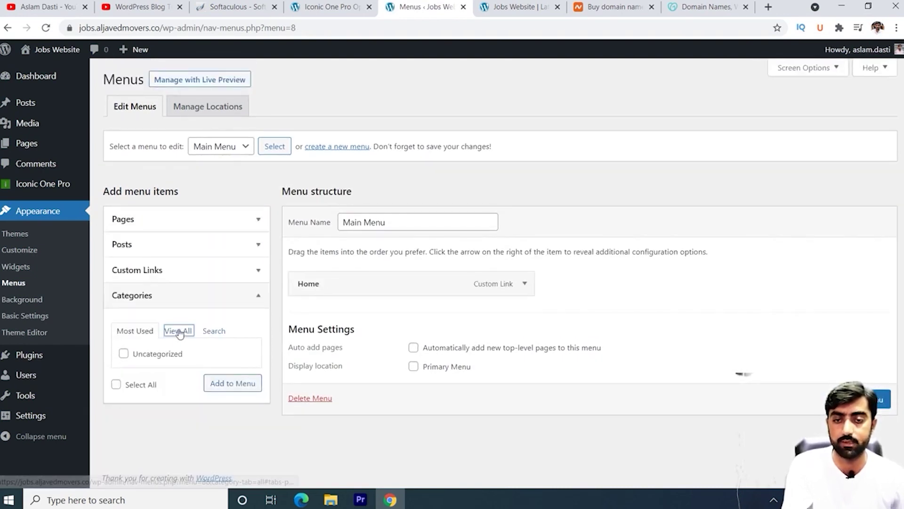
scroll(129, 333, down, 1)
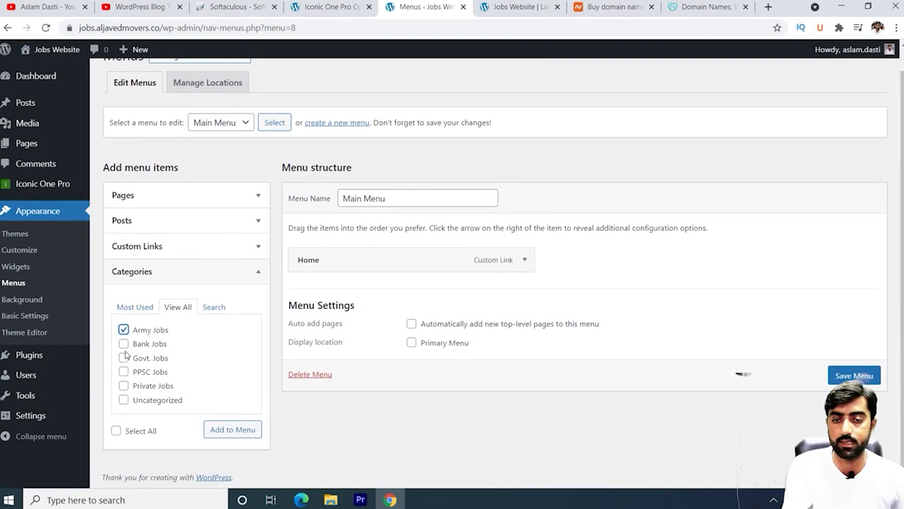
click(123, 344)
click(123, 357)
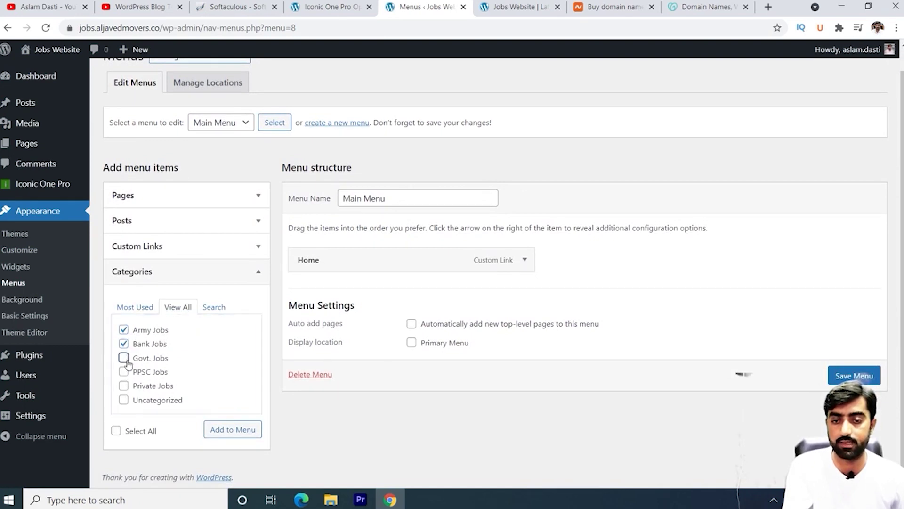
click(123, 372)
click(123, 386)
click(214, 434)
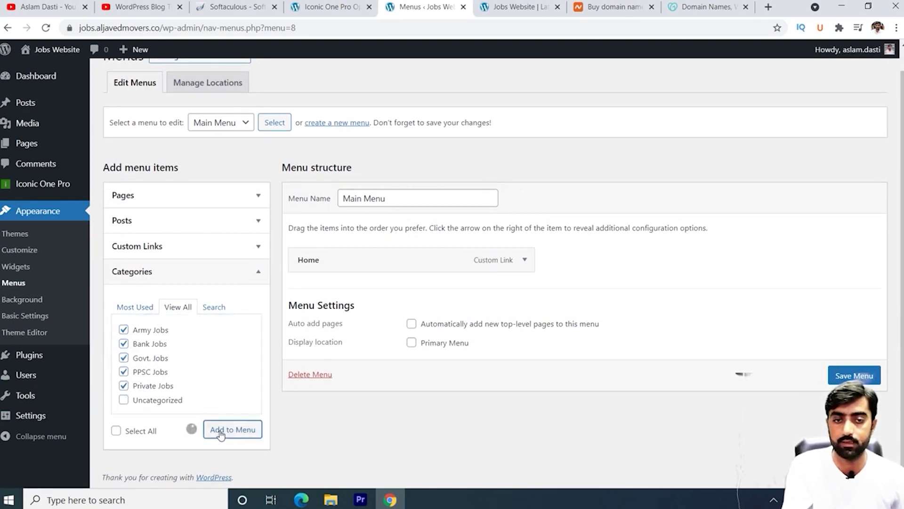
Step: Assign Main Menu to the Primary Menu location and save it
scroll(618, 351, down, 2)
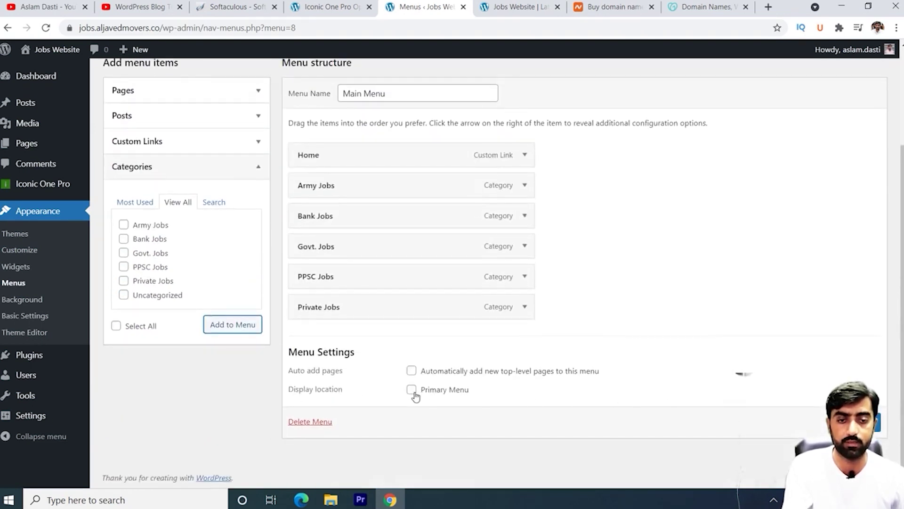
click(412, 390)
click(862, 422)
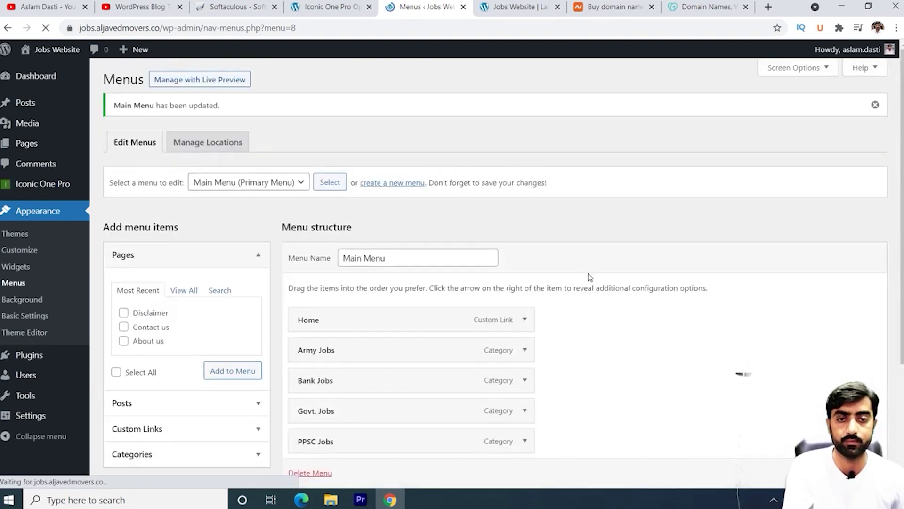
click(529, 7)
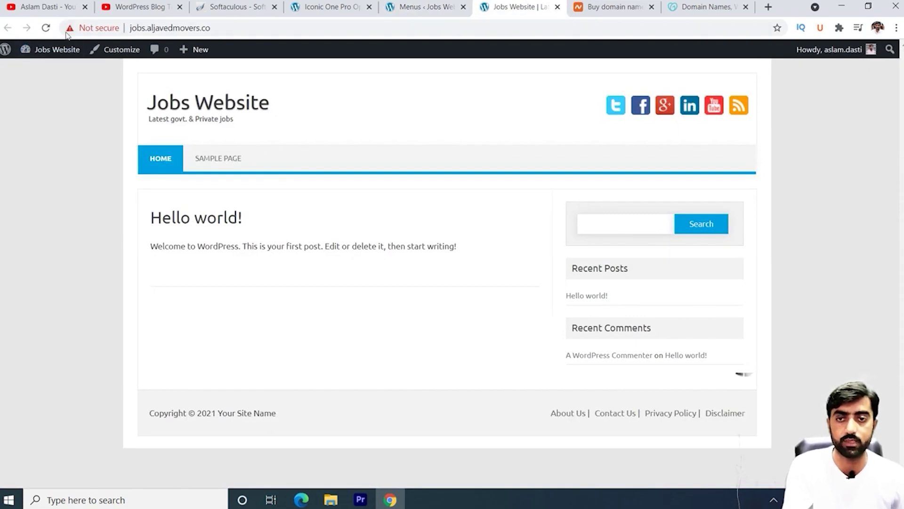
Step: Reload the front page to see the job-category nav bar, then return to the Menus editor
click(45, 28)
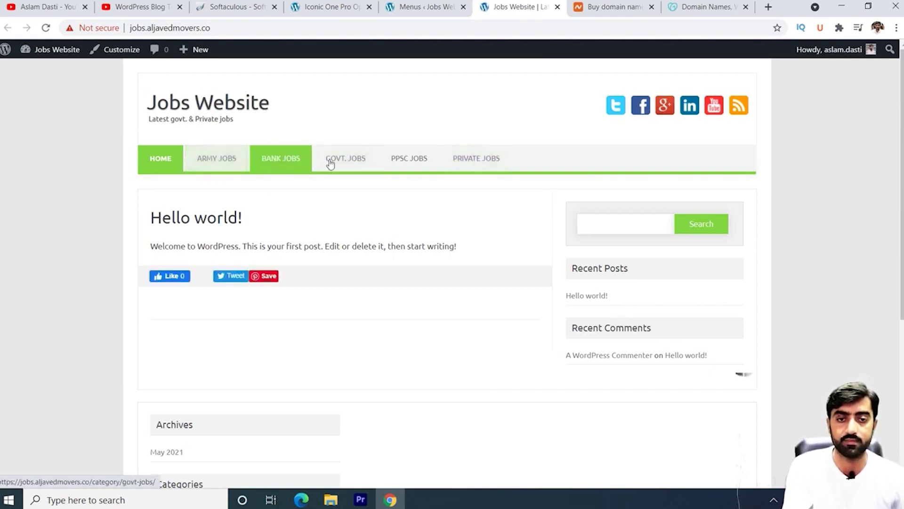
key(ctrl+shift+Tab)
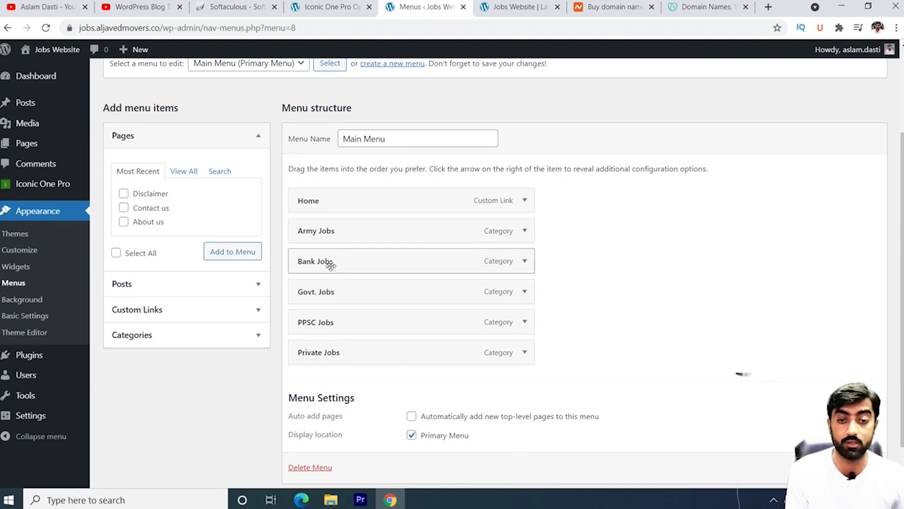
Step: Create a new post category named 'Navi' on the Categories page
click(323, 4)
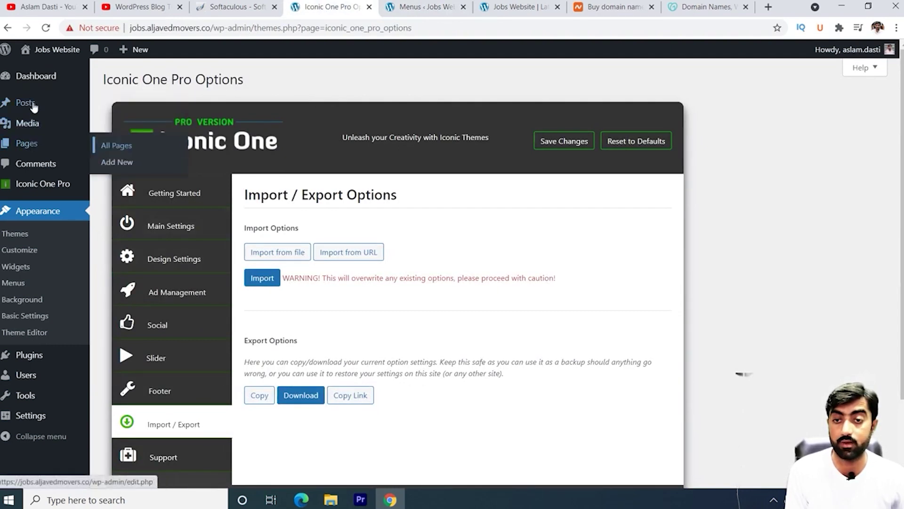
click(122, 142)
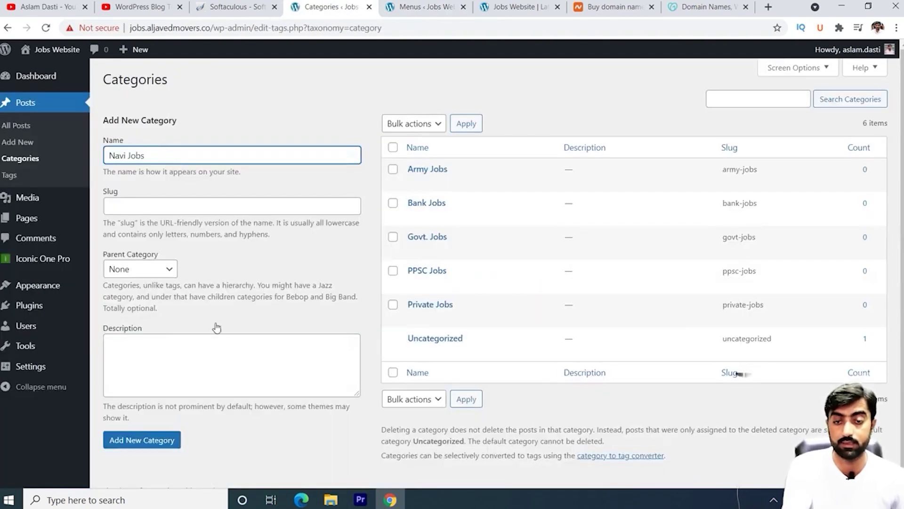
key(BackSpace)
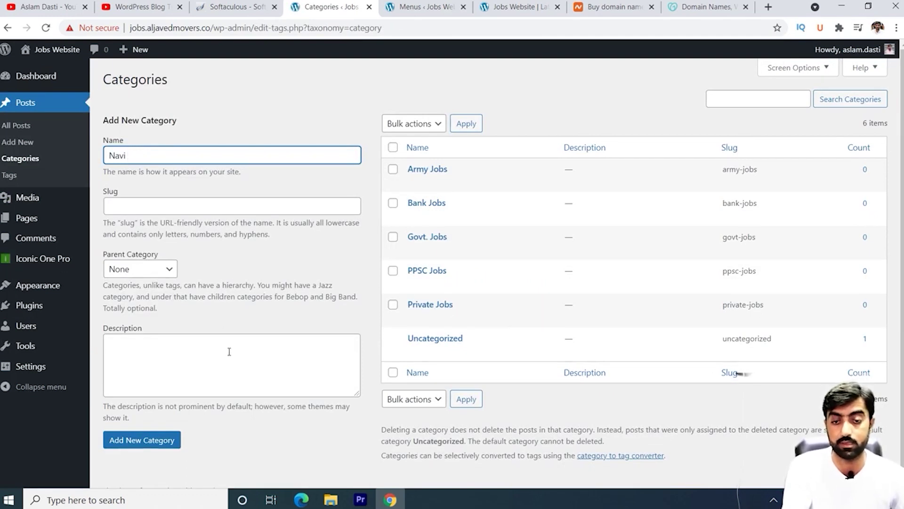
click(167, 440)
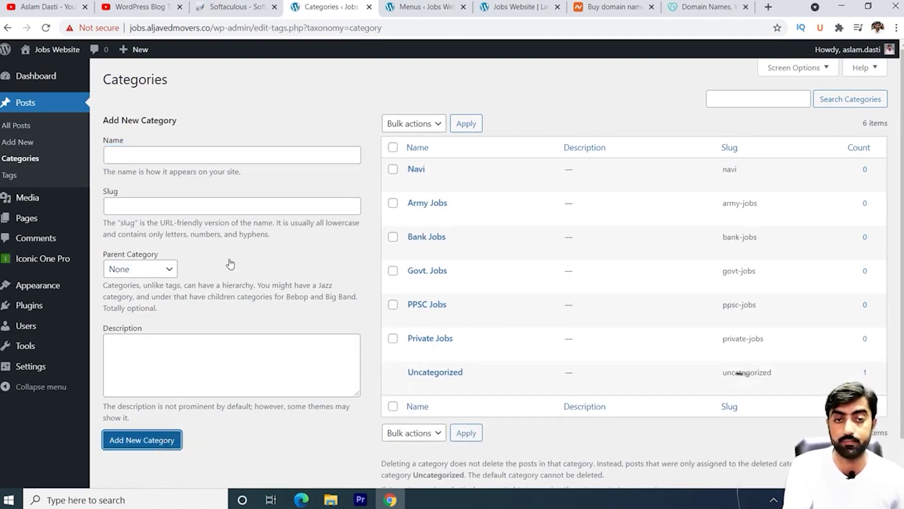
click(421, 6)
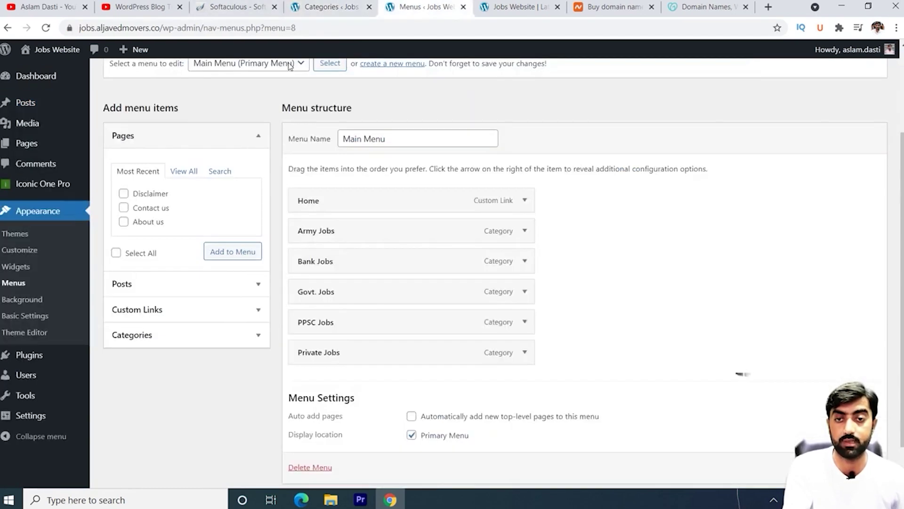
Step: Add the Navi category to Main Menu and nest it under Army Jobs
click(45, 28)
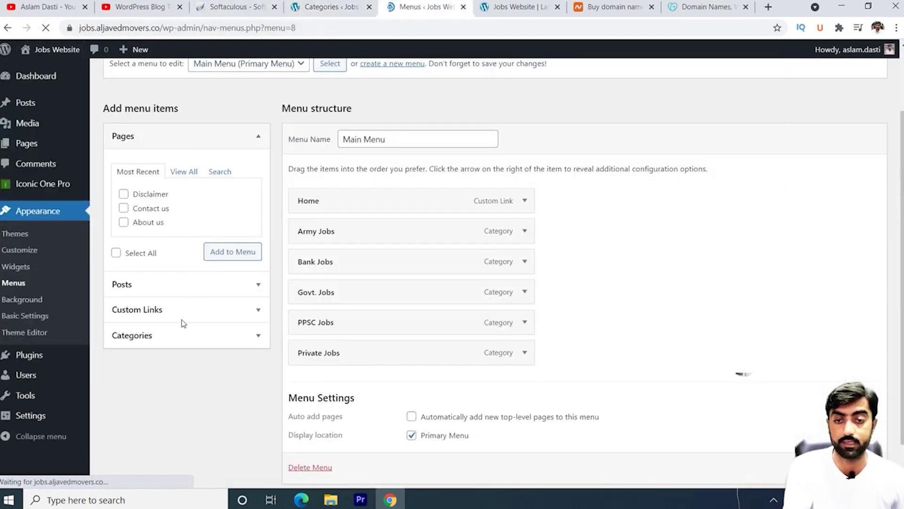
click(259, 338)
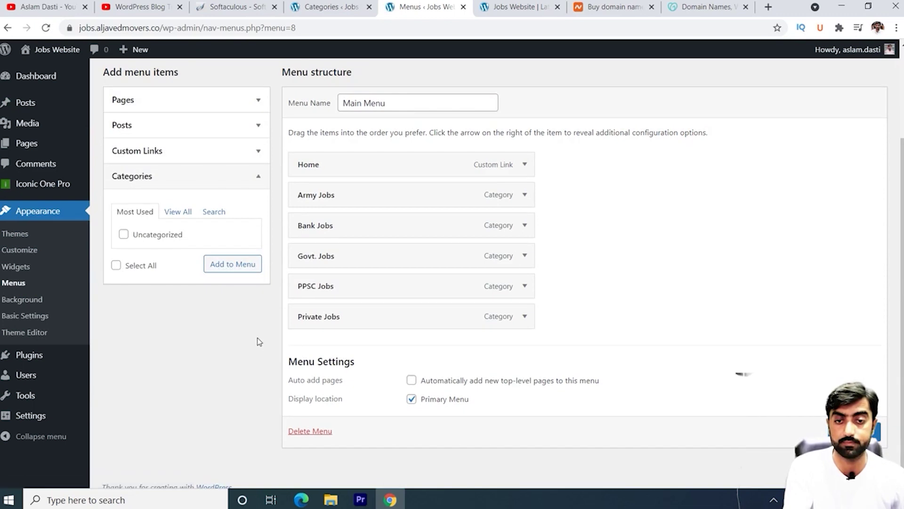
click(185, 212)
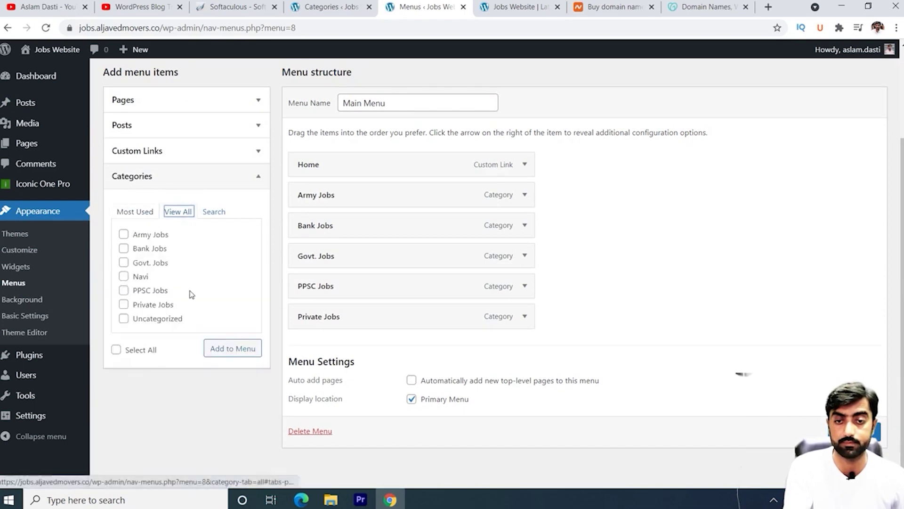
click(124, 277)
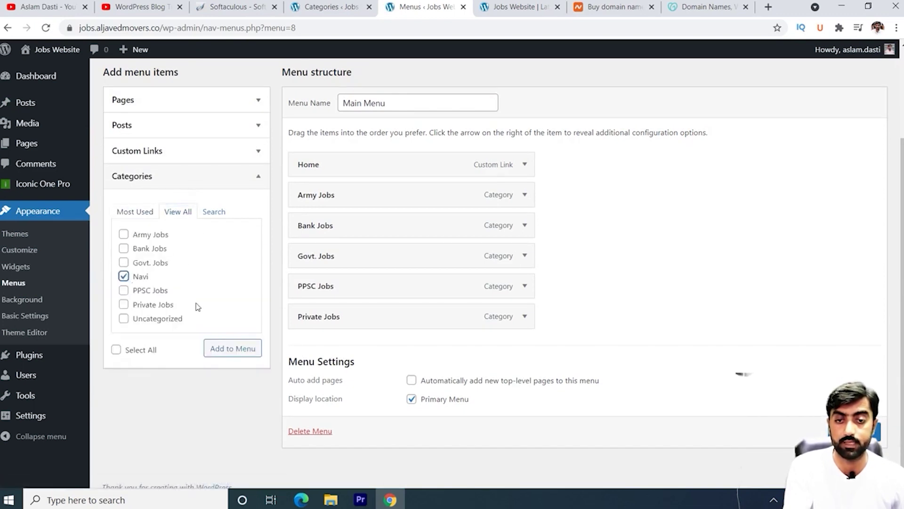
click(238, 352)
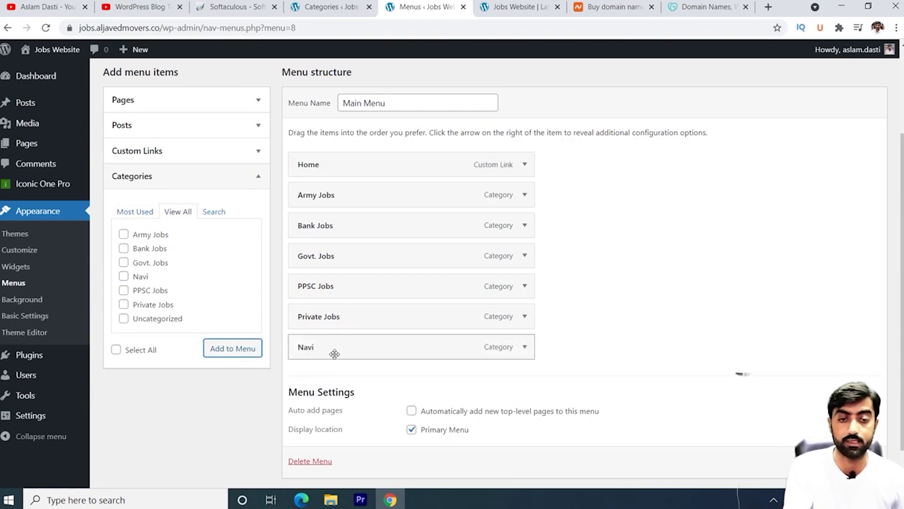
drag(334, 354, 359, 232)
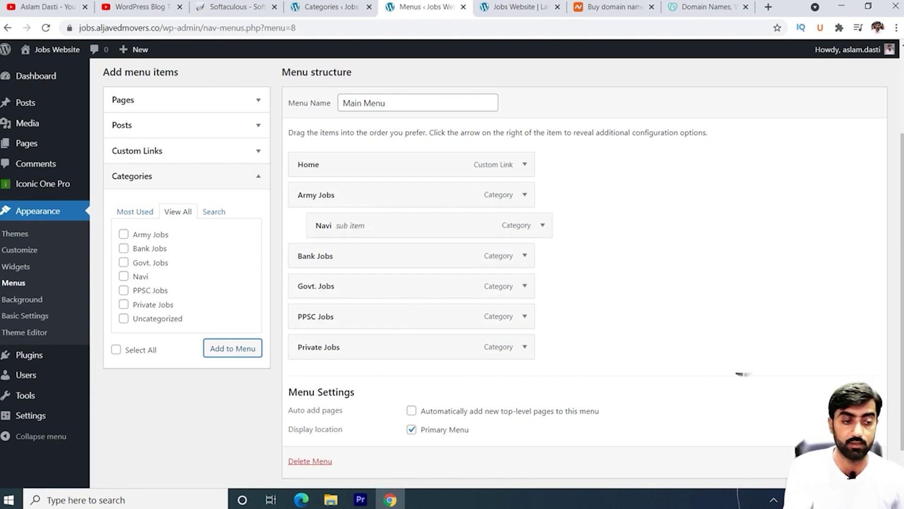
scroll(743, 373, down, 2)
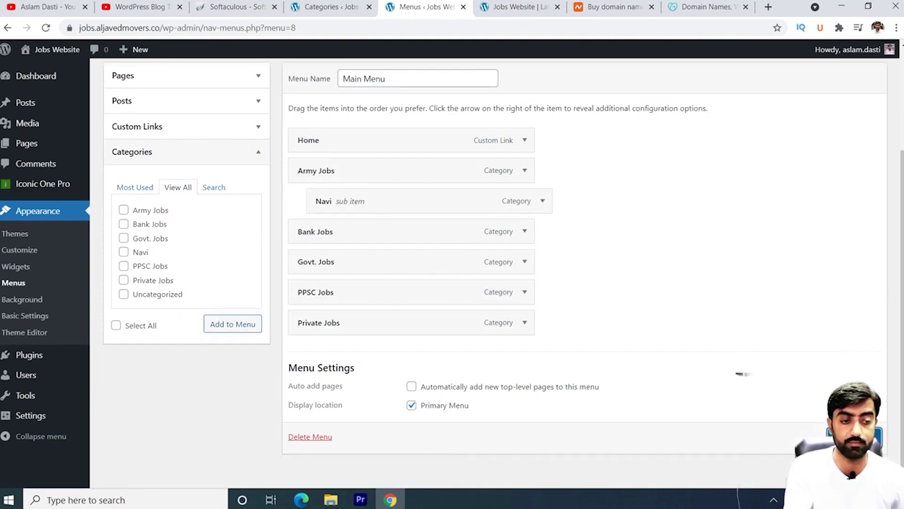
click(518, 7)
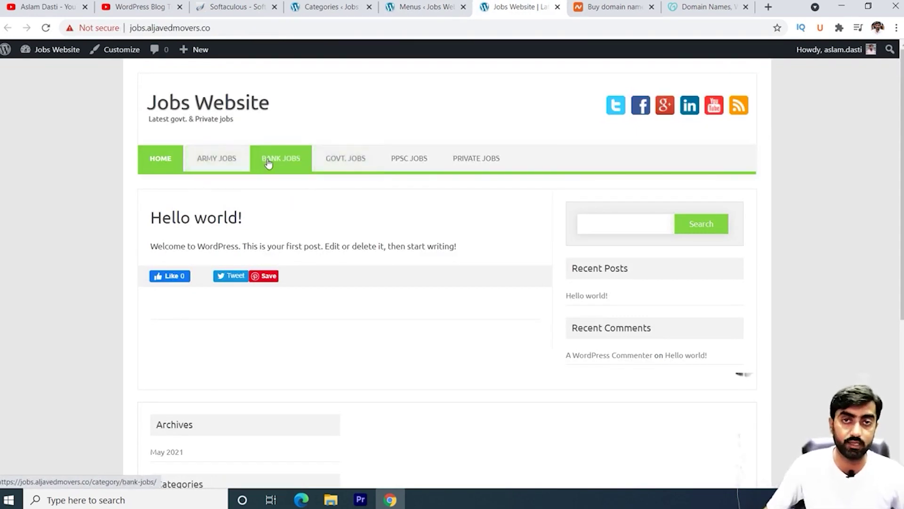
Step: Check that NAVI drops down under ARMY JOBS on the live site, then return to Categories
mouse_move(217, 166)
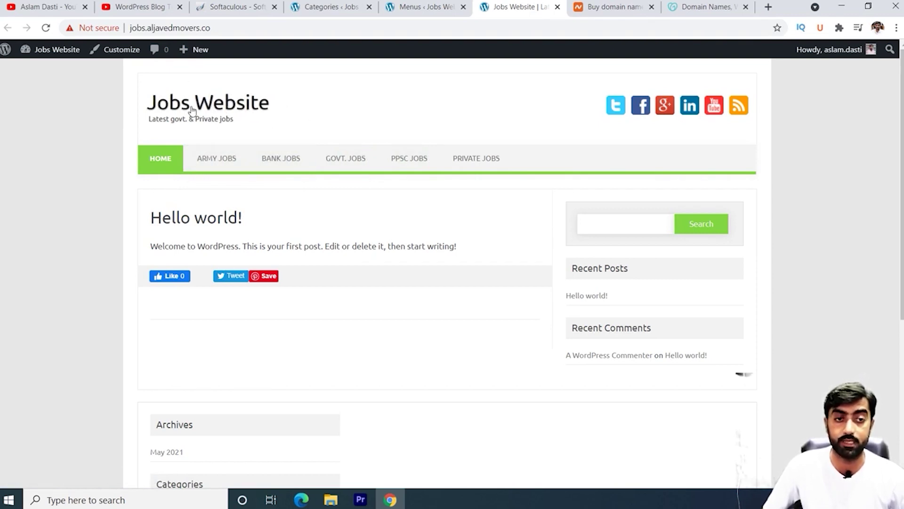
click(323, 6)
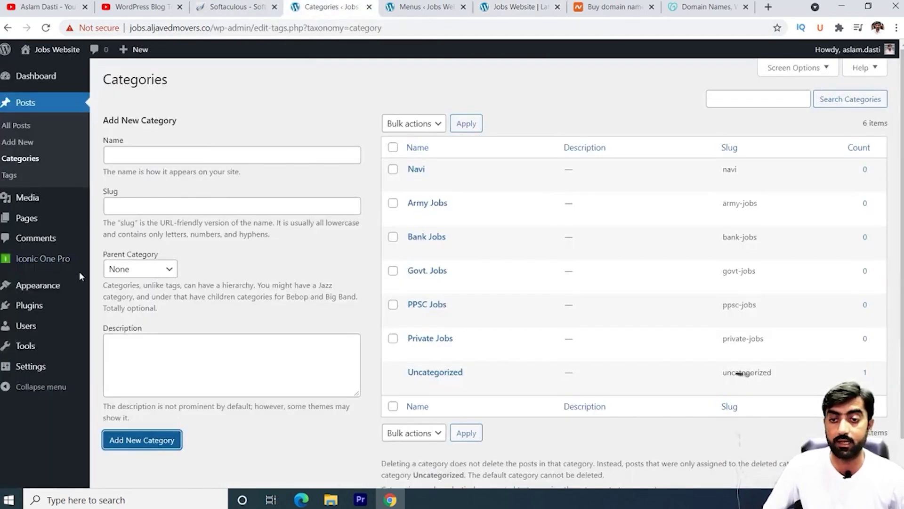
Step: Open the Customizer and browse its Site Identity and Logo settings for Jobs Website
mouse_move(50, 292)
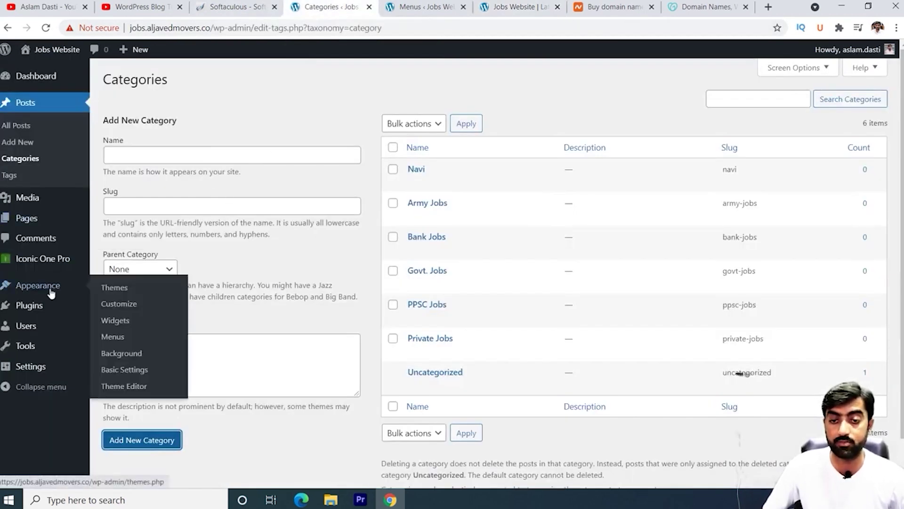
click(123, 307)
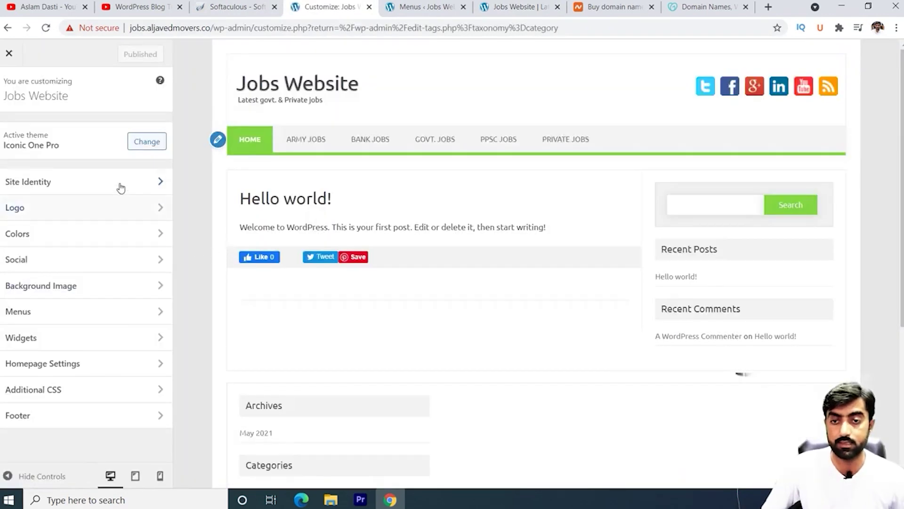
click(135, 187)
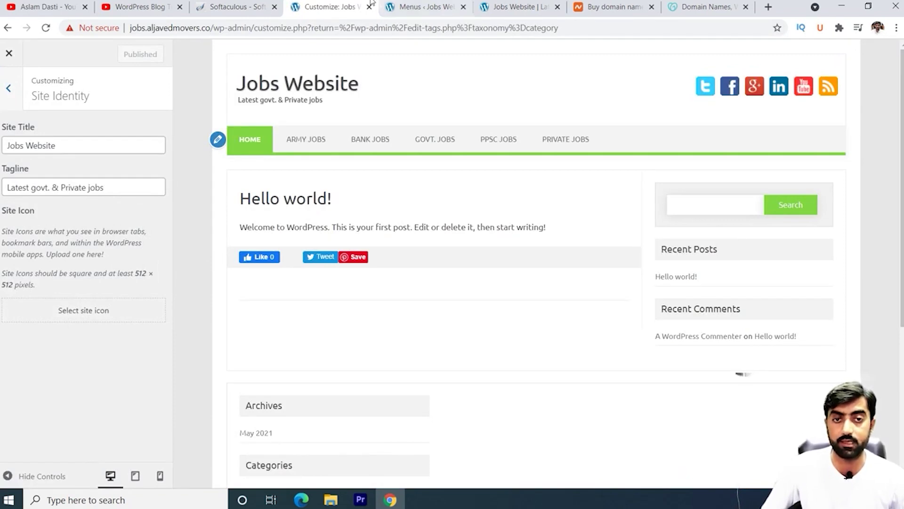
click(6, 92)
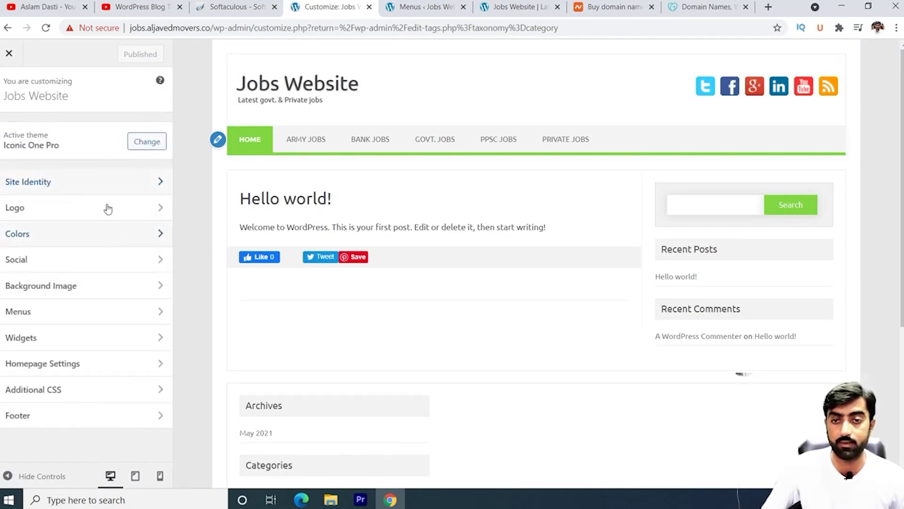
click(139, 180)
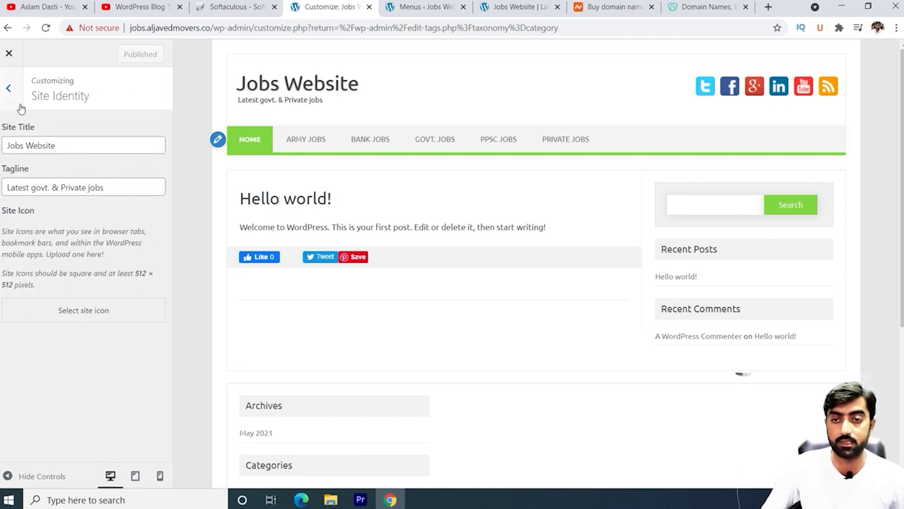
click(8, 91)
click(109, 211)
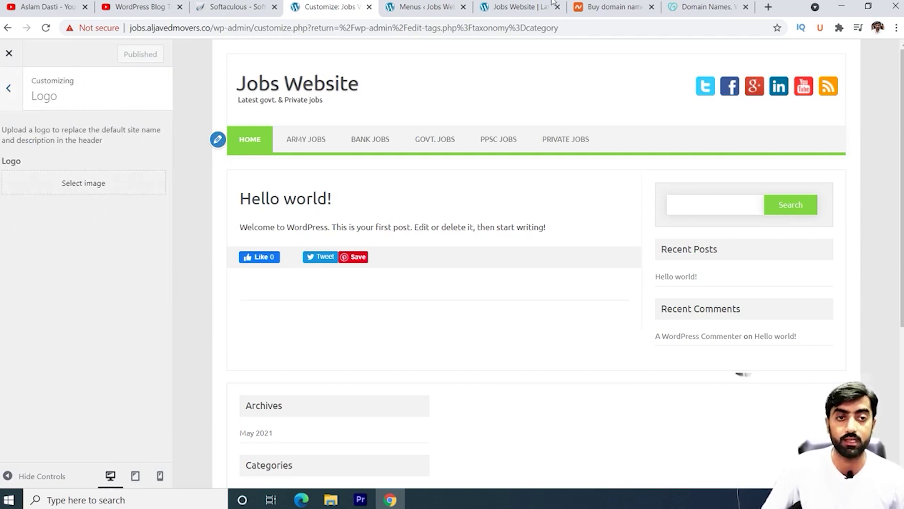
click(608, 7)
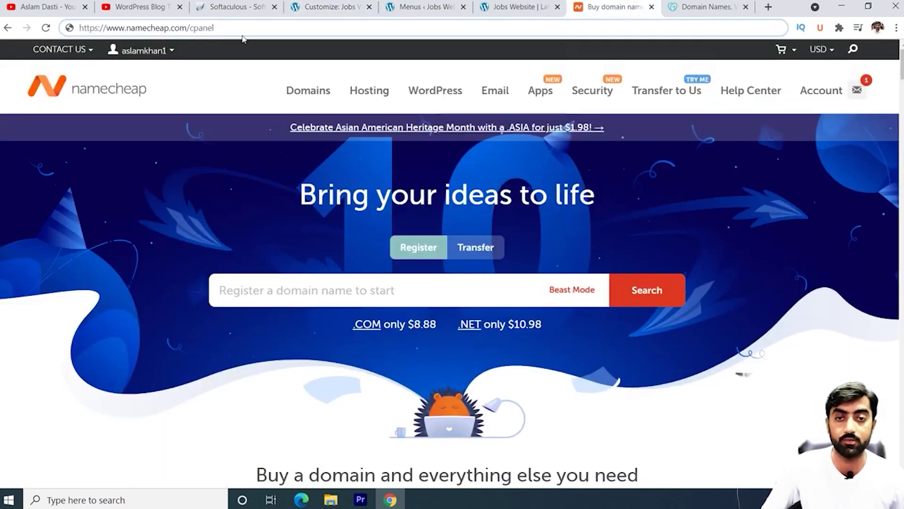
Step: Load logomakr.com in the current tab
click(243, 31)
text(logomakr.com)
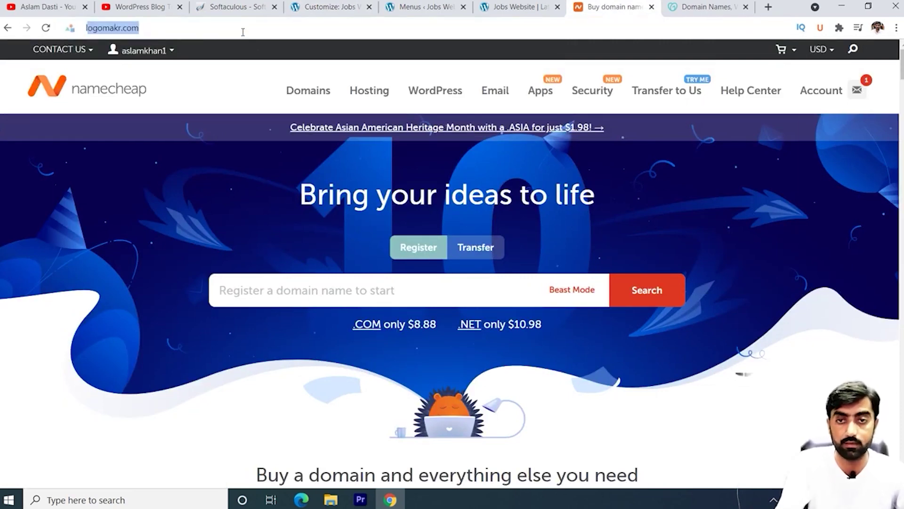
key(Return)
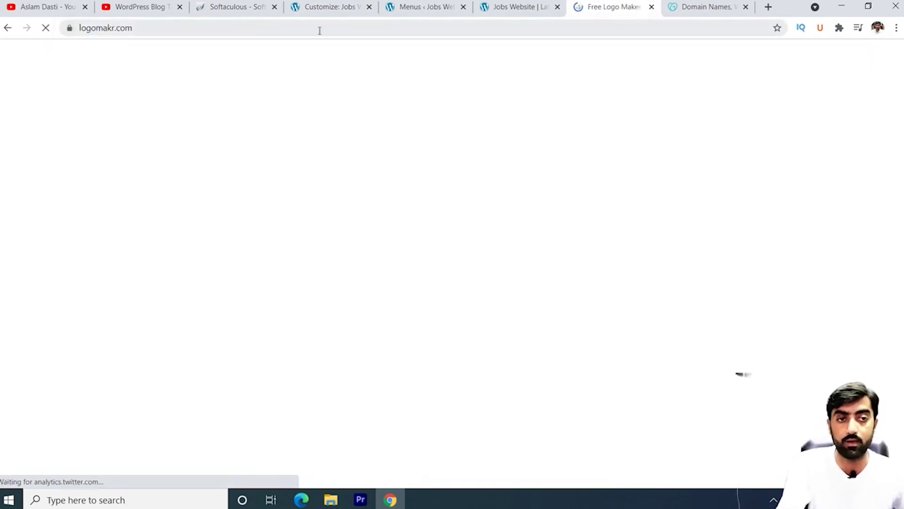
Step: Replace the GoDaddy domain page with cooltext.com
key(ctrl+Tab)
click(244, 26)
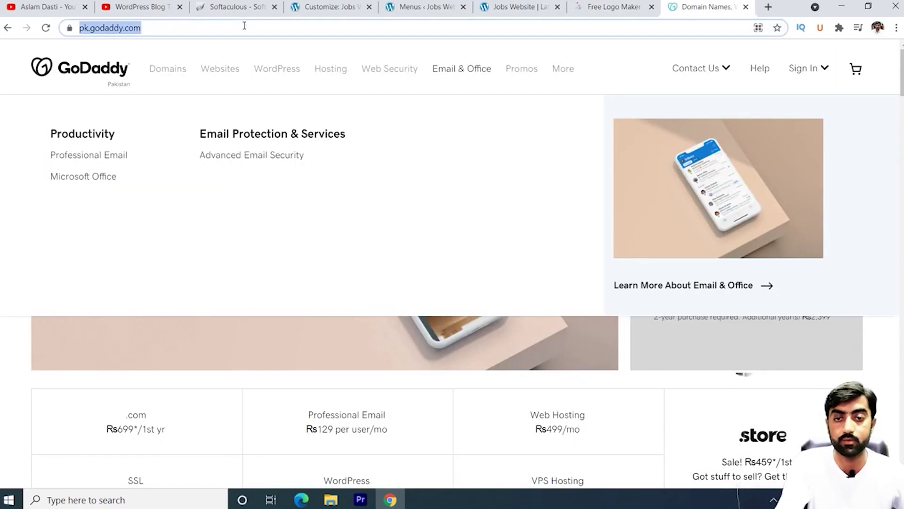
text(cool)
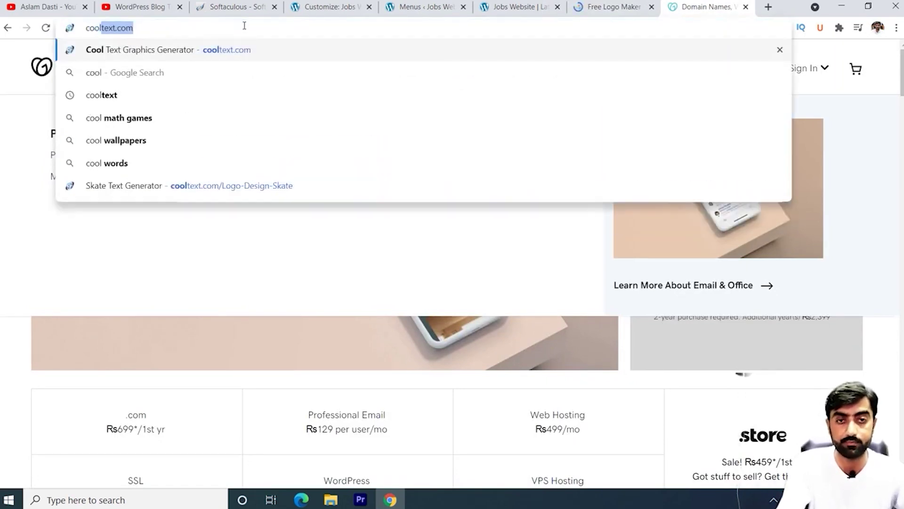
key(Return)
click(602, 8)
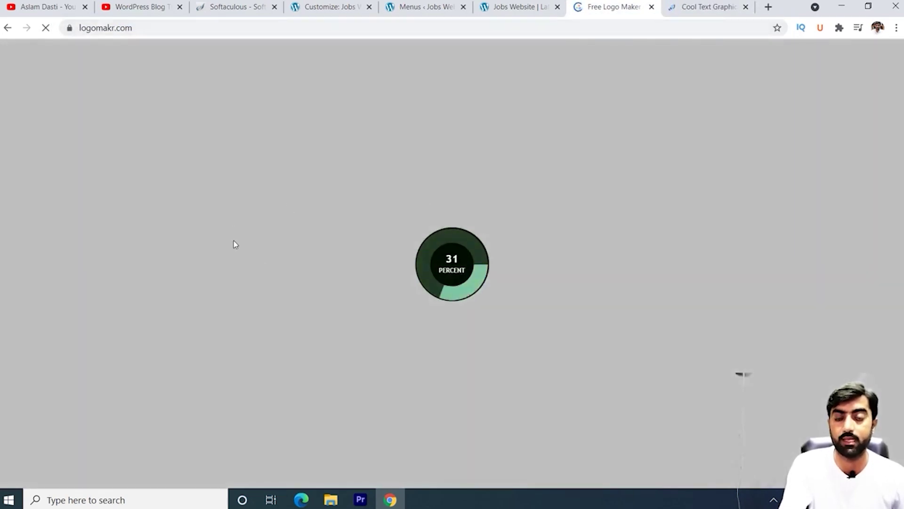
Step: Choose the Skate style in Cool Text and replace the sample text with 'Jobs'
click(702, 7)
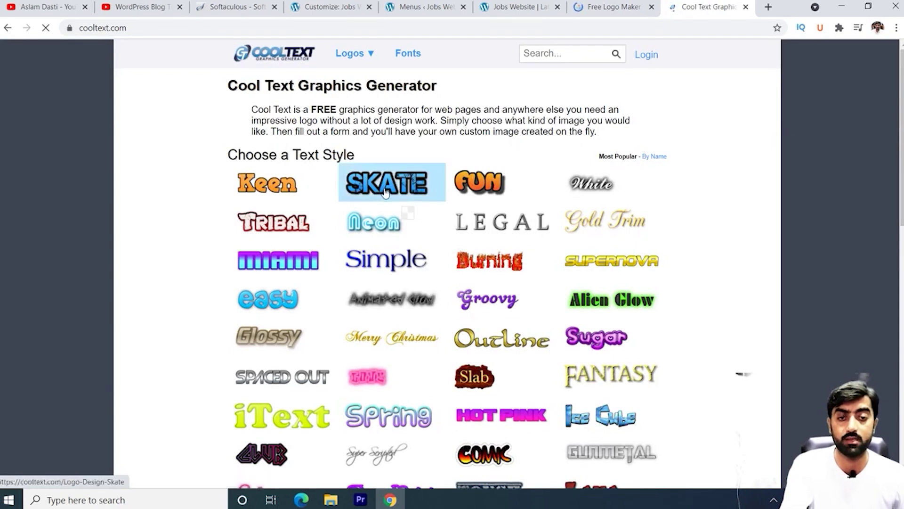
mouse_move(386, 194)
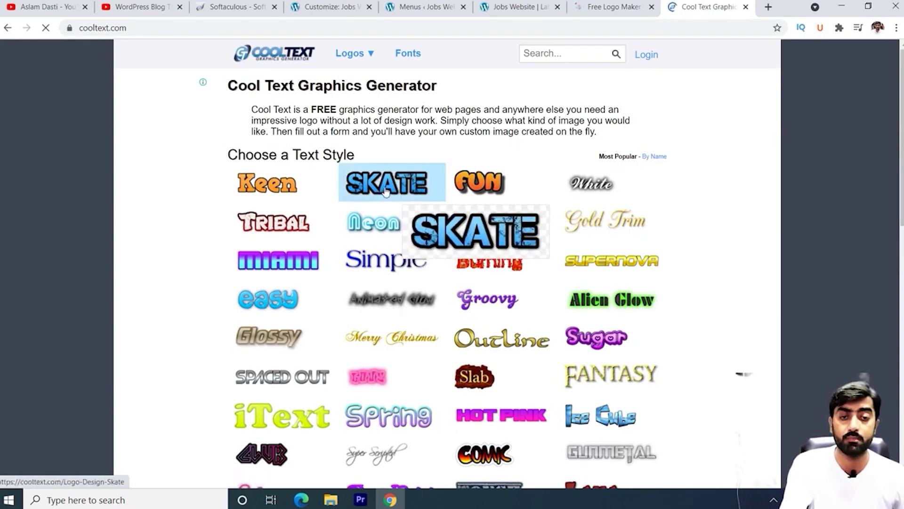
click(385, 193)
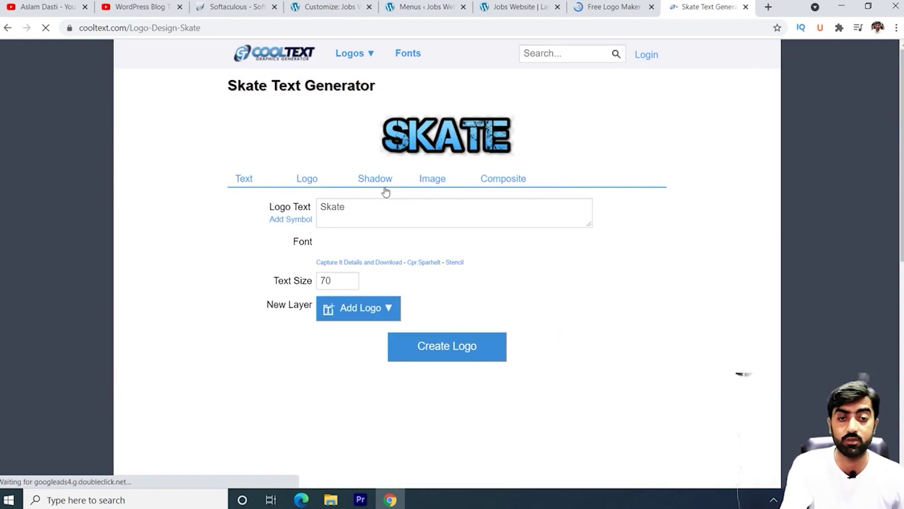
triple_click(374, 215)
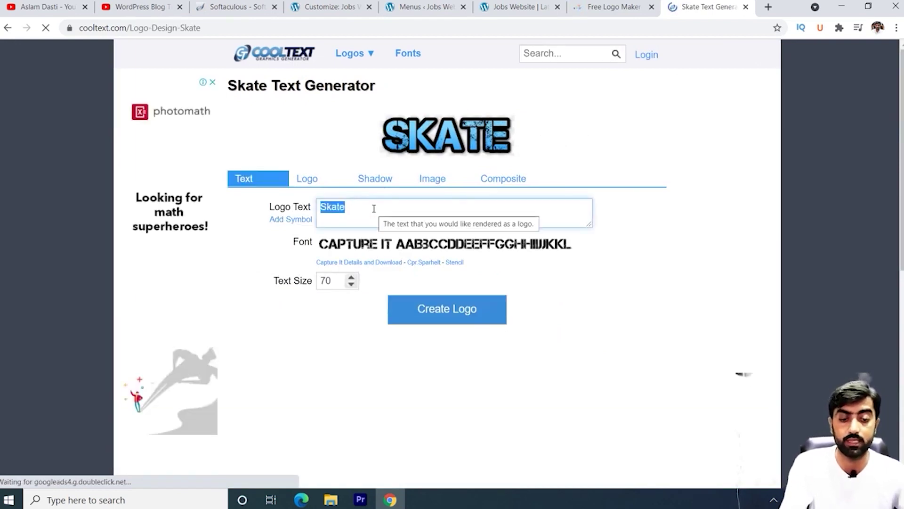
text(JOb)
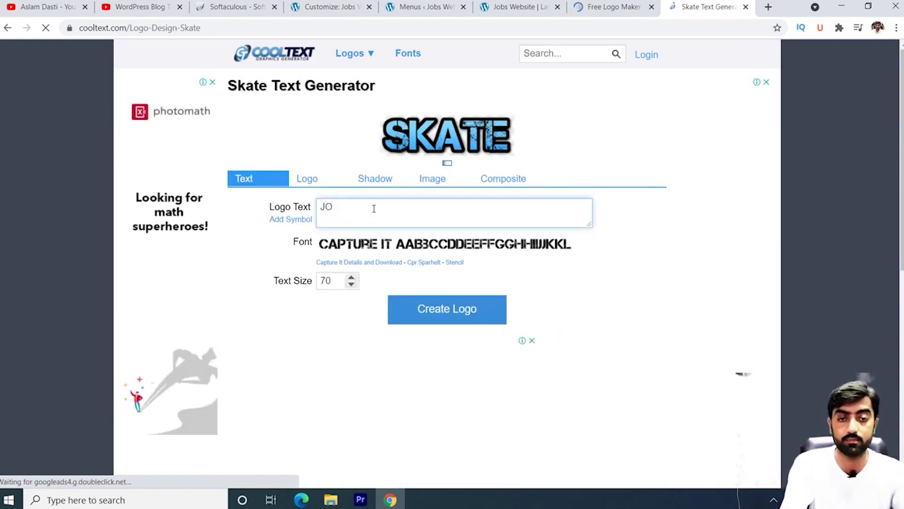
key(BackSpace)
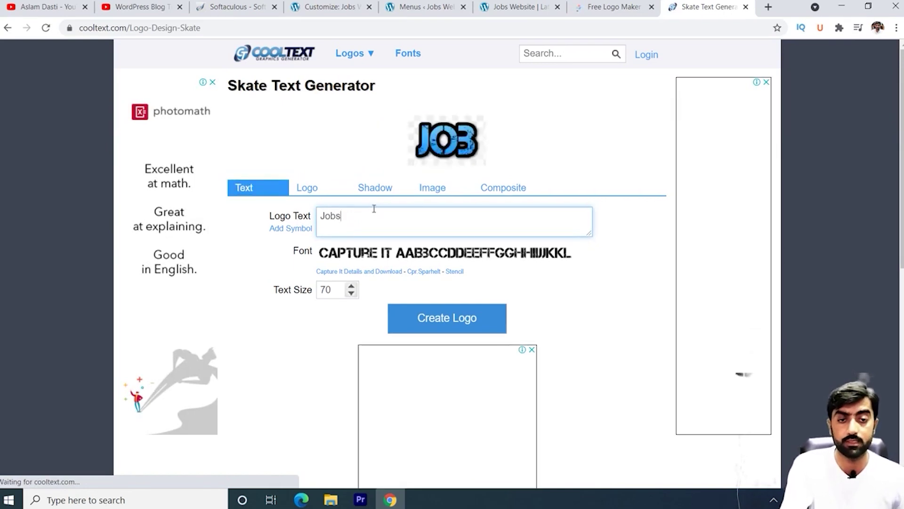
Step: Set the start and end colours to green, create the logo, and download the PNG
click(319, 193)
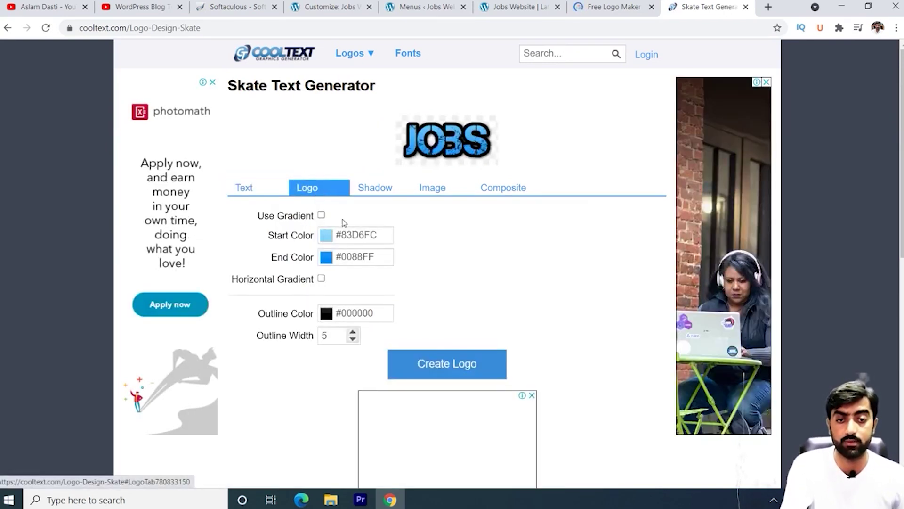
click(331, 258)
click(355, 366)
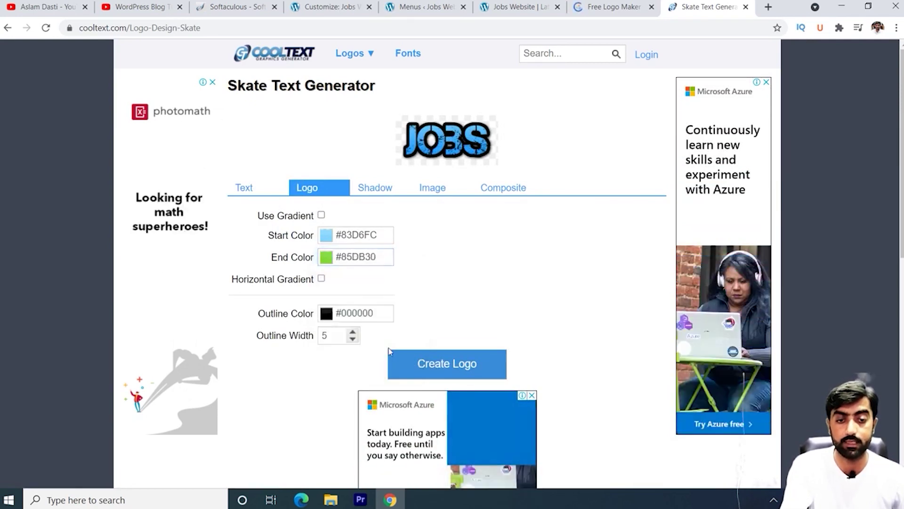
click(330, 238)
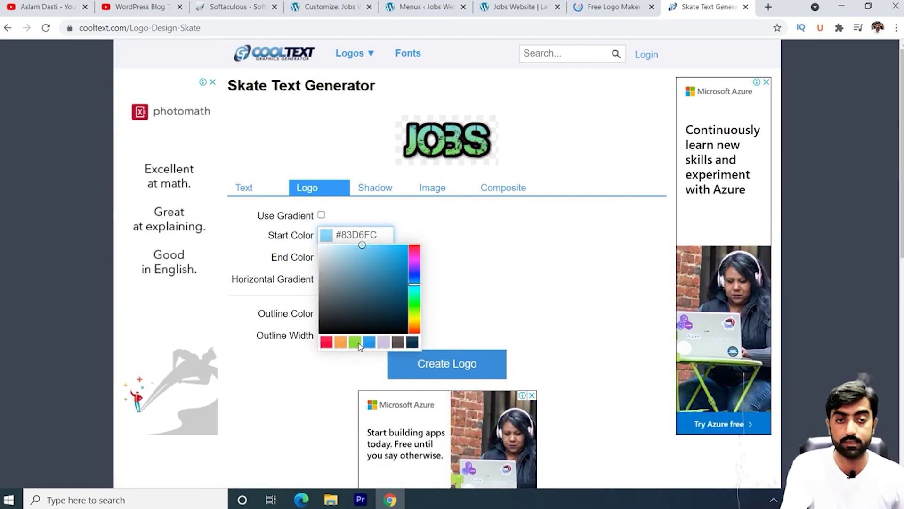
click(355, 342)
scroll(480, 267, down, 3)
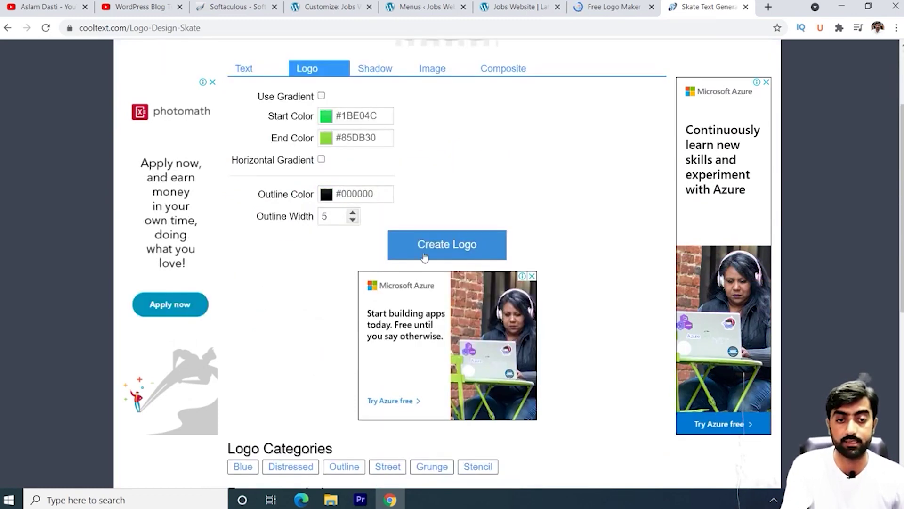
click(460, 250)
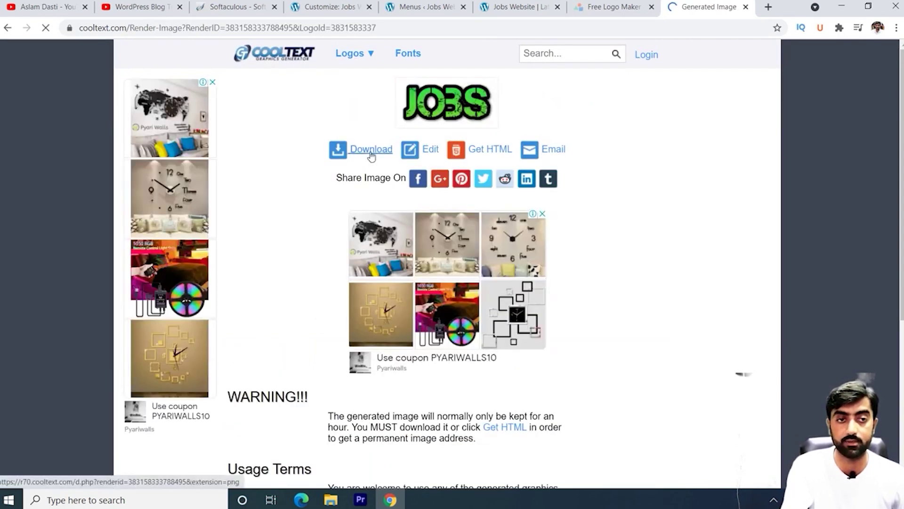
click(371, 149)
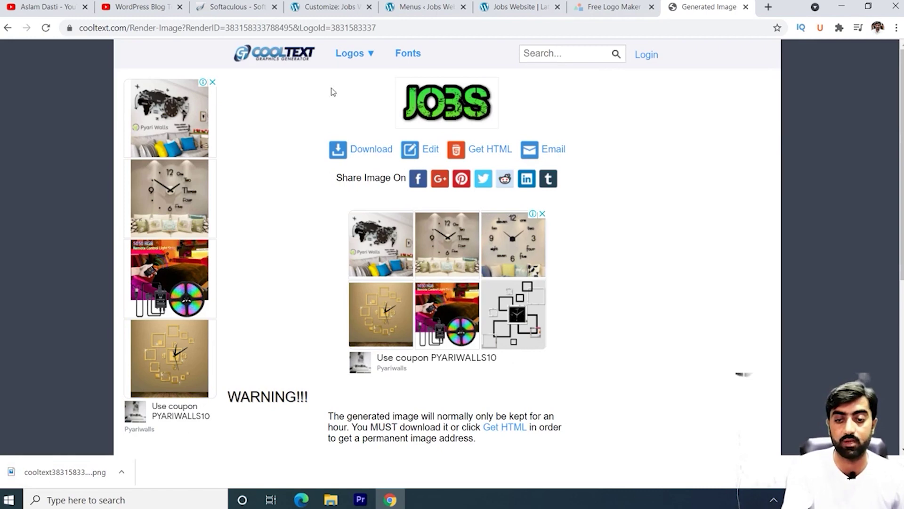
Step: Close LogoMakr's 'Create a new design / Resume' prompt to reach the blank Type Something canvas
click(612, 6)
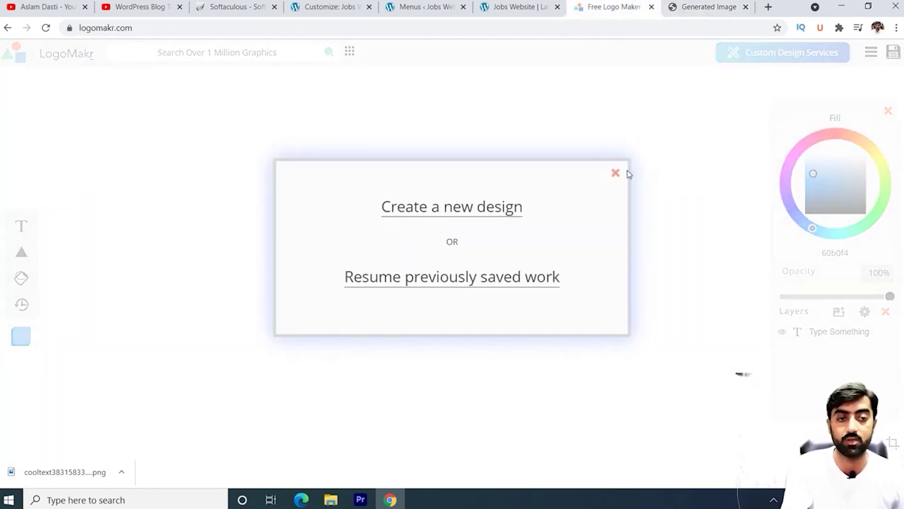
click(616, 173)
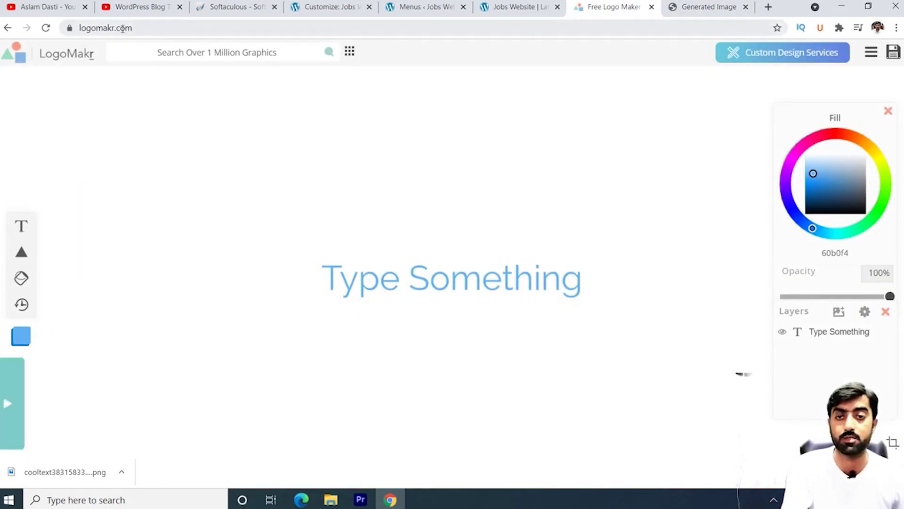
Step: Upload the downloaded green JOBS PNG as the Customizer's site logo and publish it
key(ctrl+Page_Up)
key(ctrl+Page_Up)
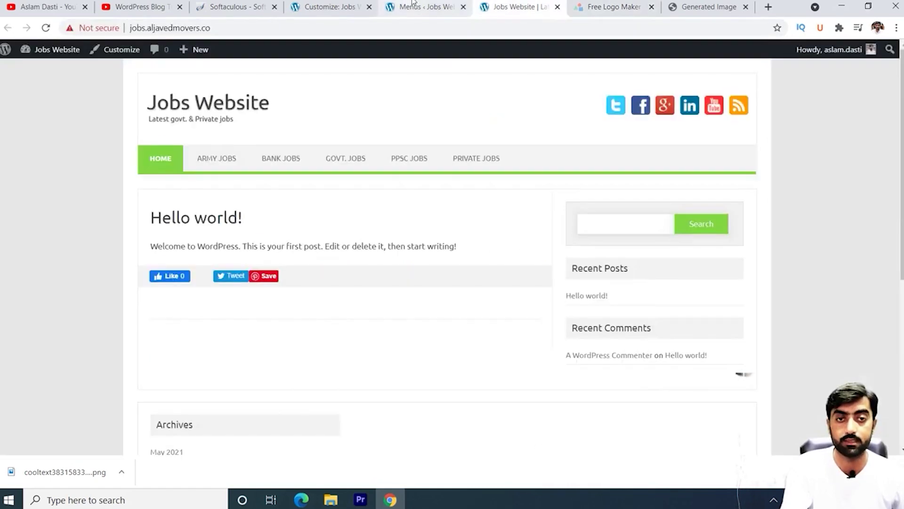
click(338, 8)
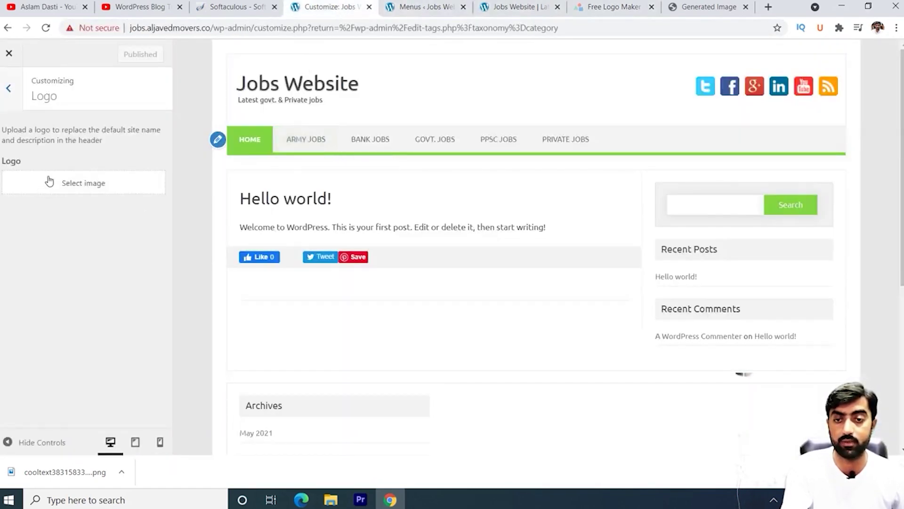
click(85, 184)
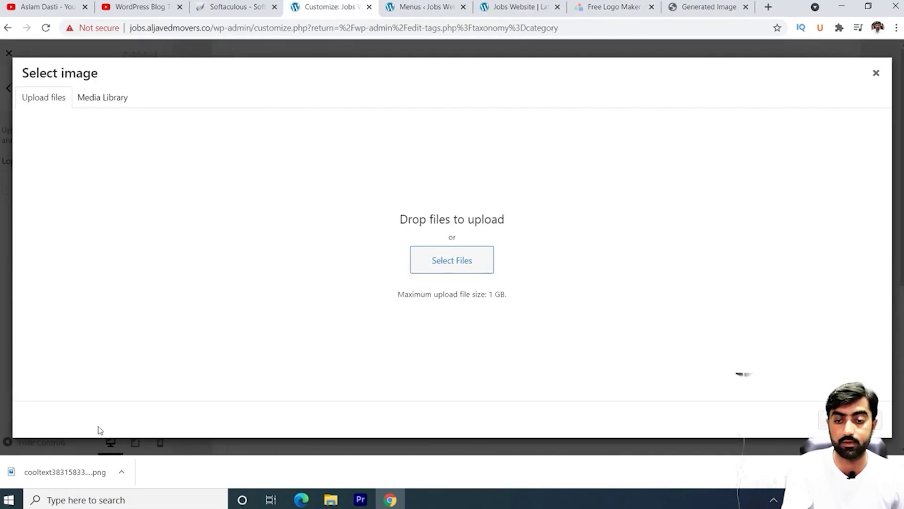
drag(61, 471, 371, 295)
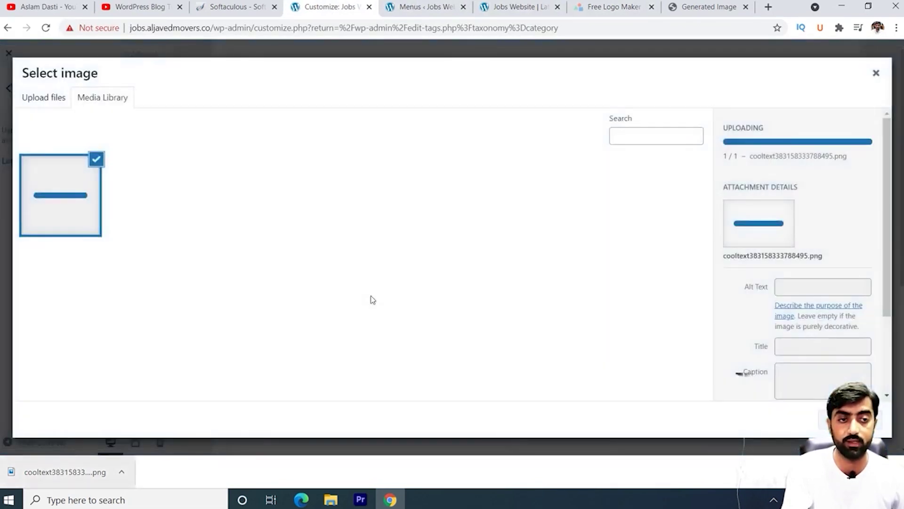
click(843, 420)
click(141, 54)
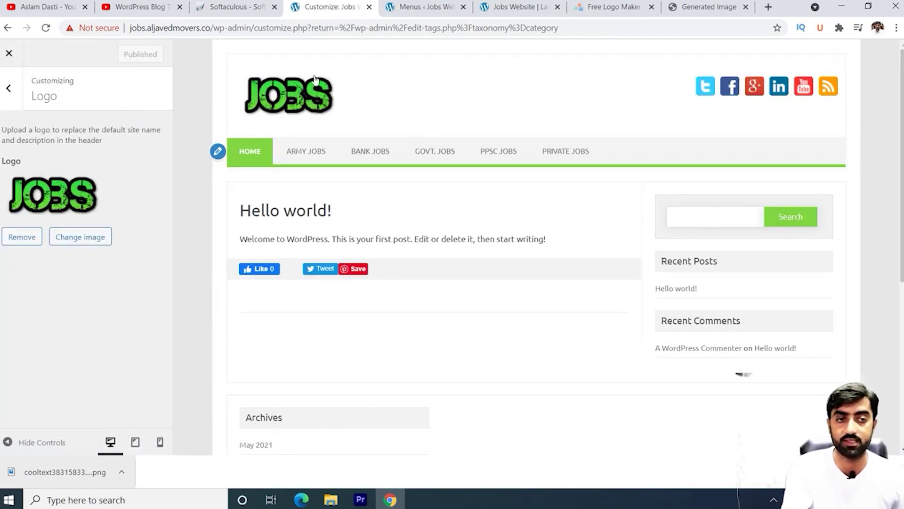
click(18, 92)
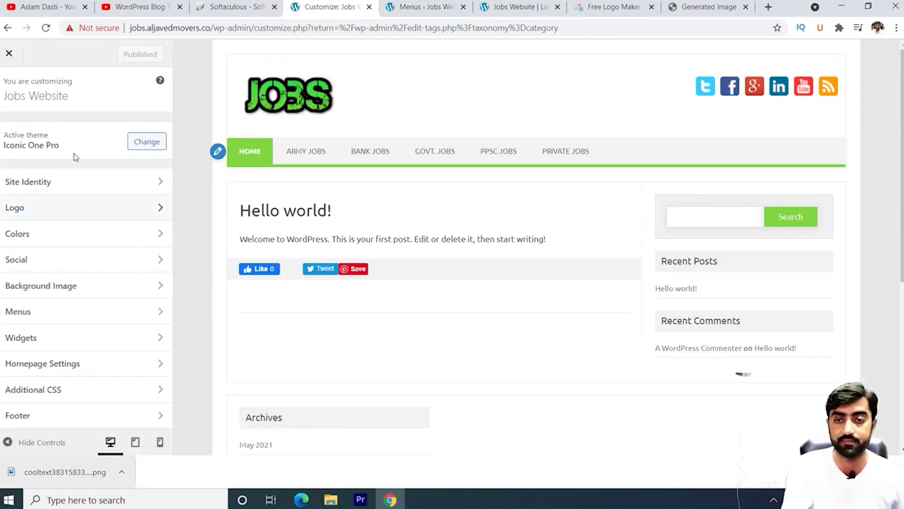
Step: Glance at Colors, then open the Social section and select the Twitter URL field
click(106, 243)
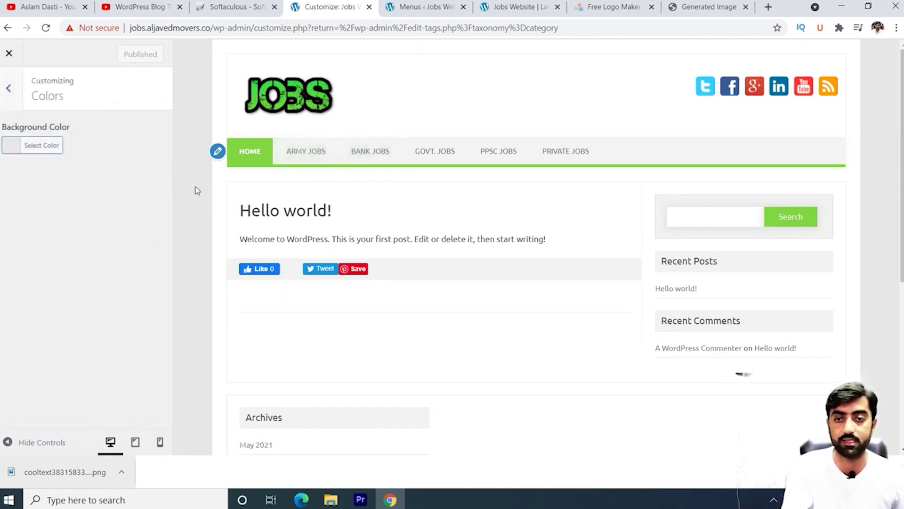
click(12, 85)
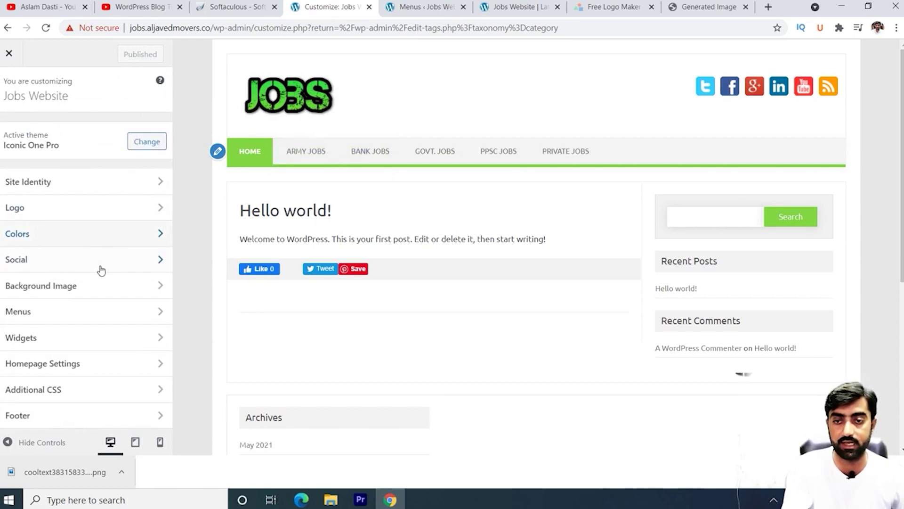
click(97, 267)
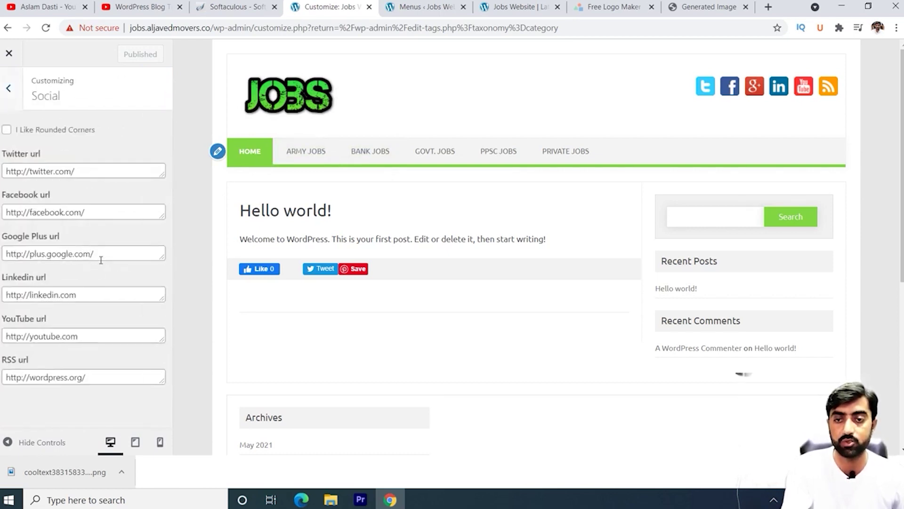
click(89, 172)
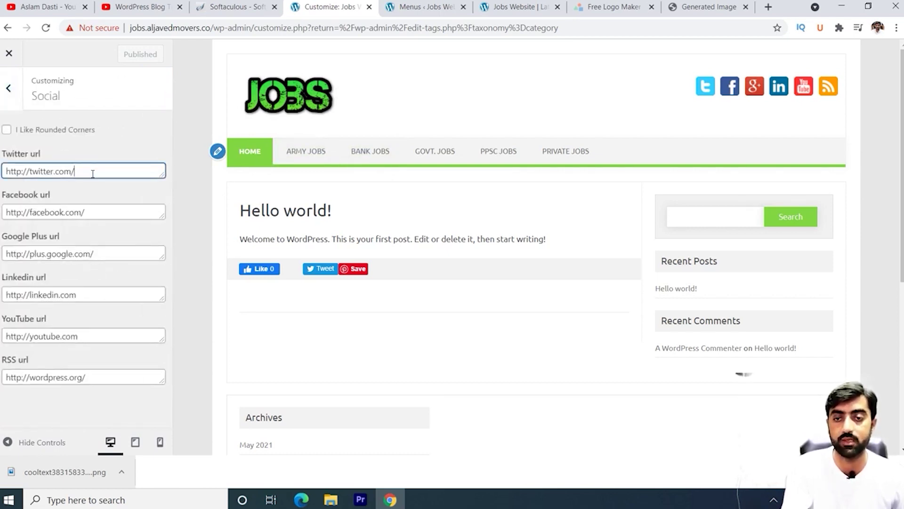
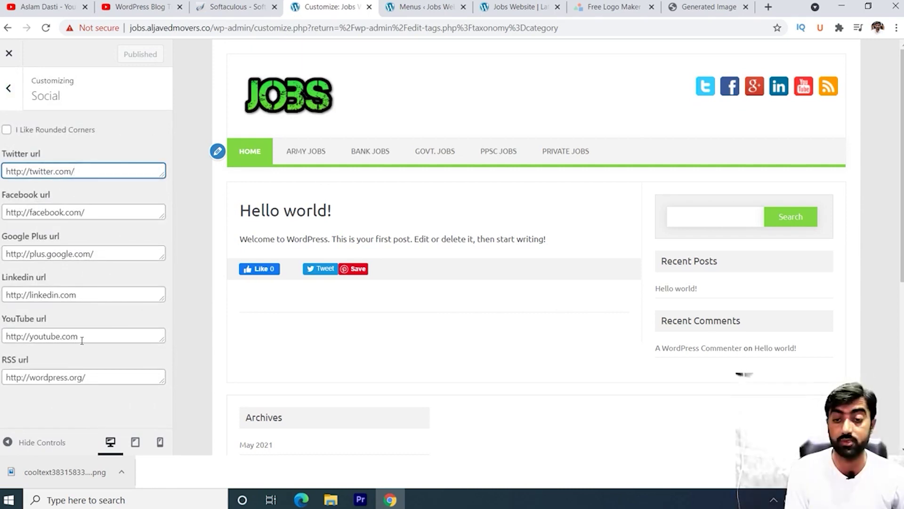
Step: Leave 'I Like Rounded Corners' unchecked and publish the Social settings
click(7, 130)
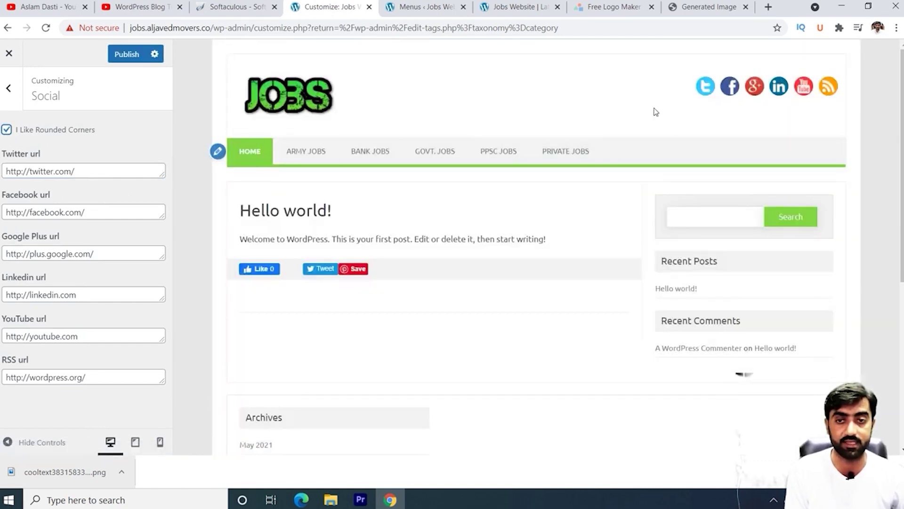
click(6, 129)
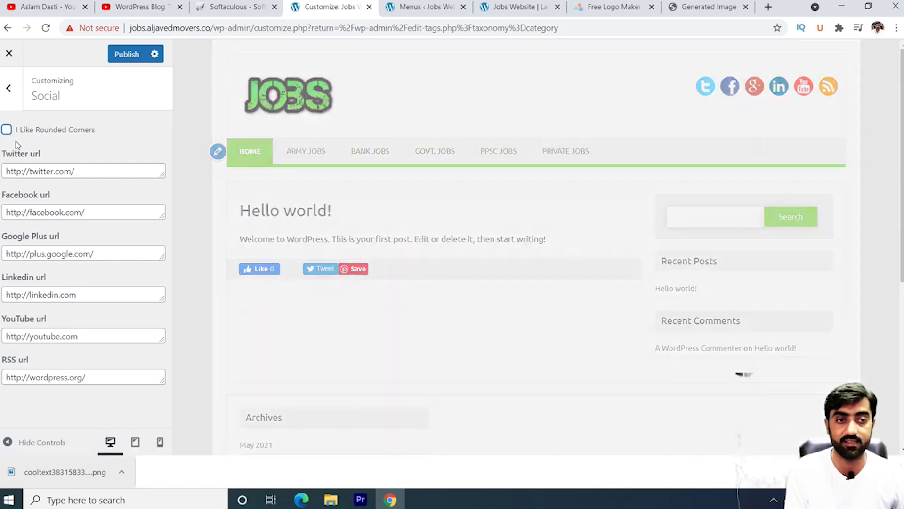
click(135, 54)
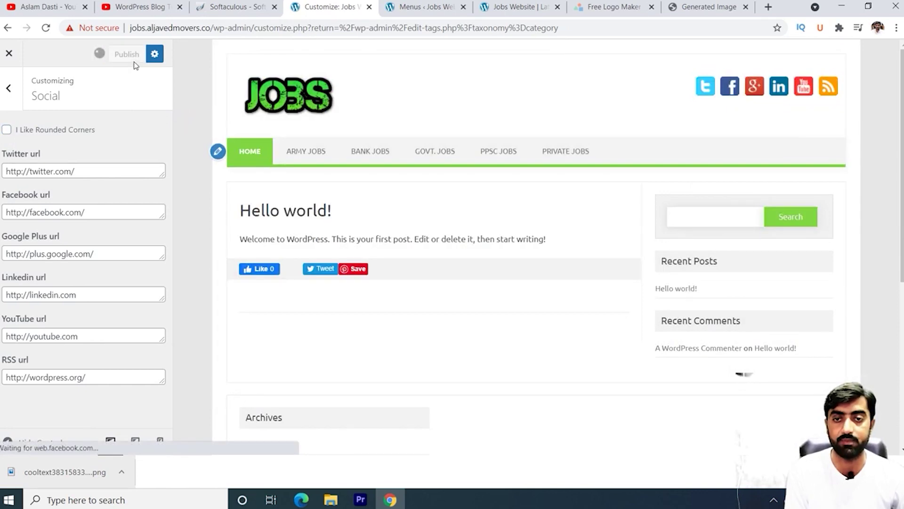
click(9, 89)
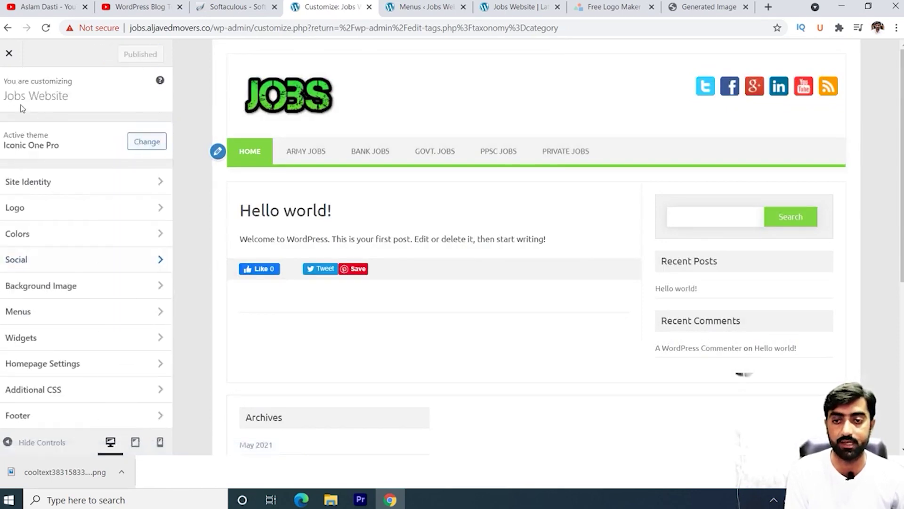
Step: Look through the Background Image and Widgets customizer sections
click(125, 288)
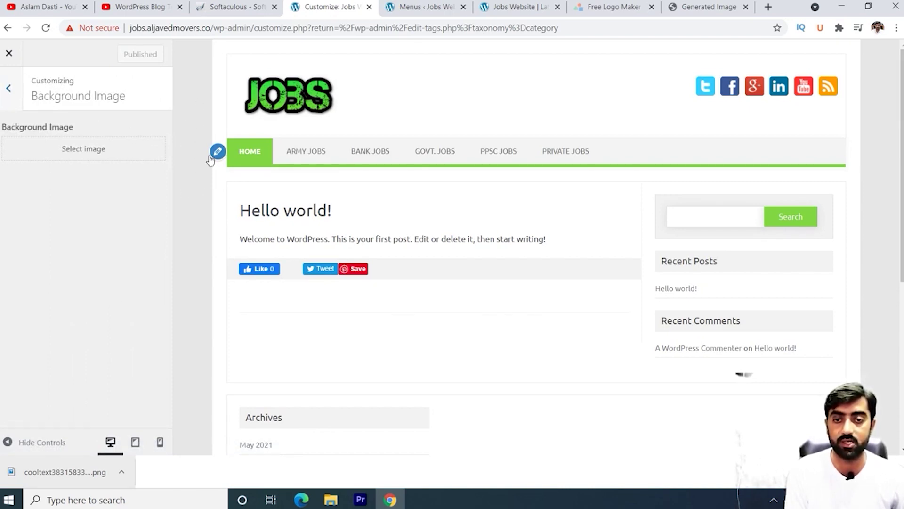
click(8, 88)
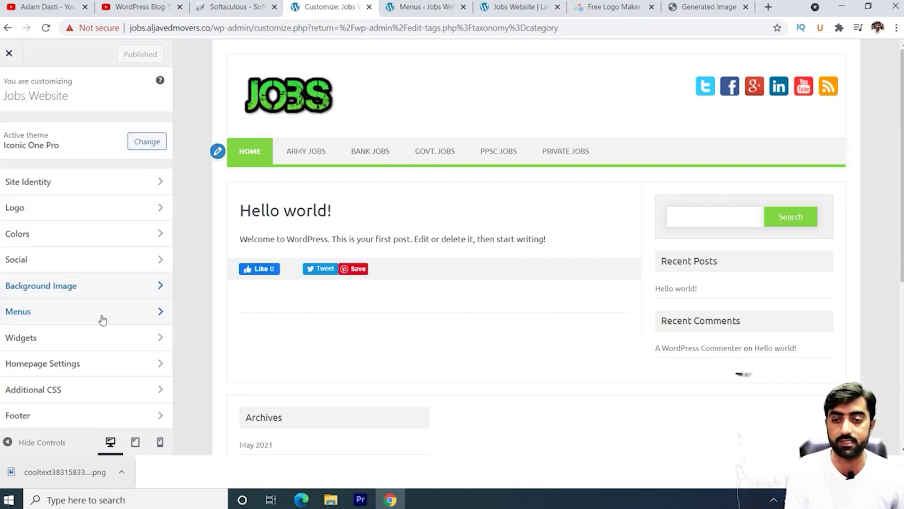
click(107, 343)
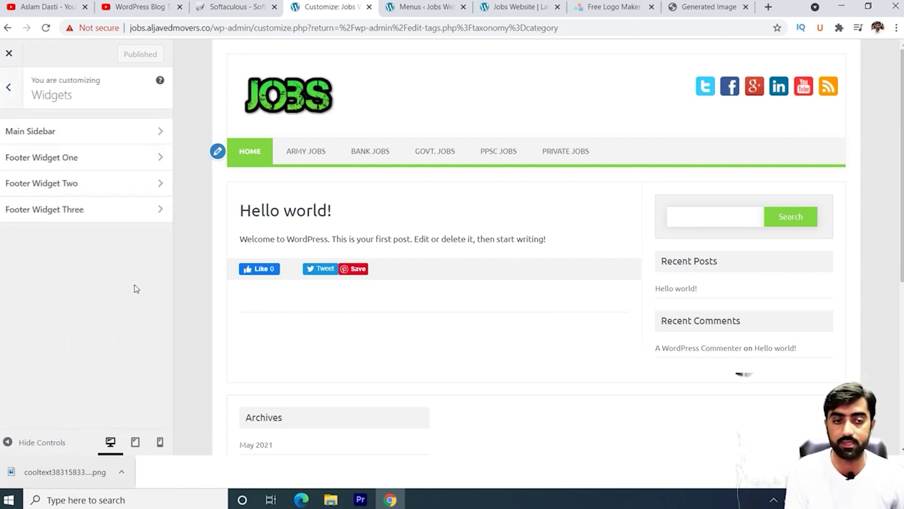
scroll(595, 302, down, 4)
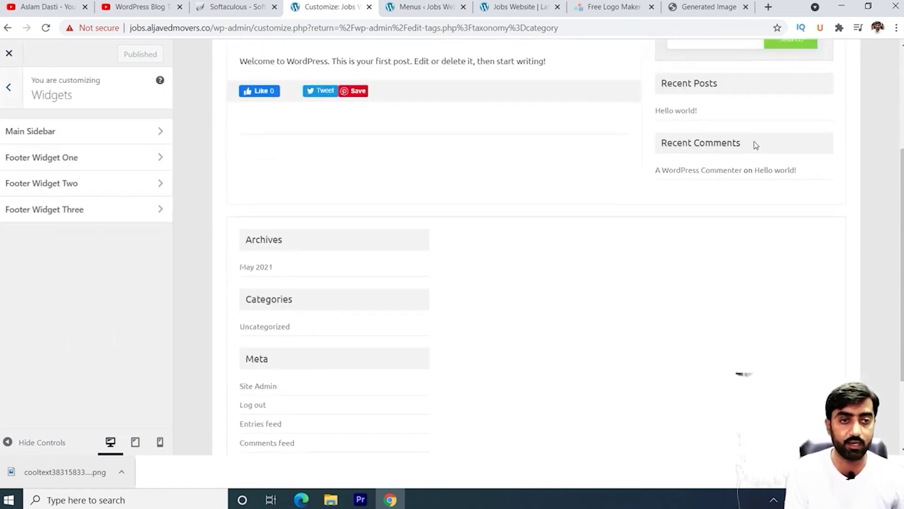
scroll(753, 145, up, 4)
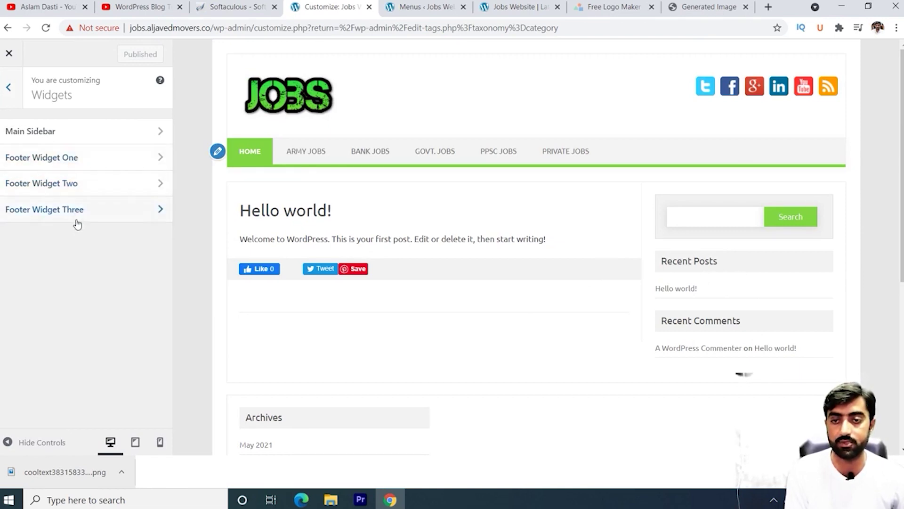
click(9, 90)
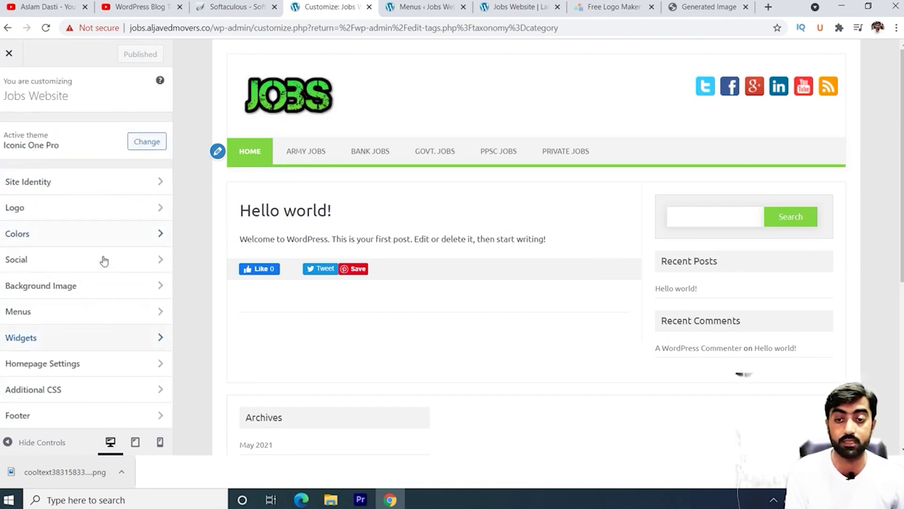
Step: Look over Homepage Settings and Additional CSS, then open the Footer section showing 'Copyright 2013'
click(112, 364)
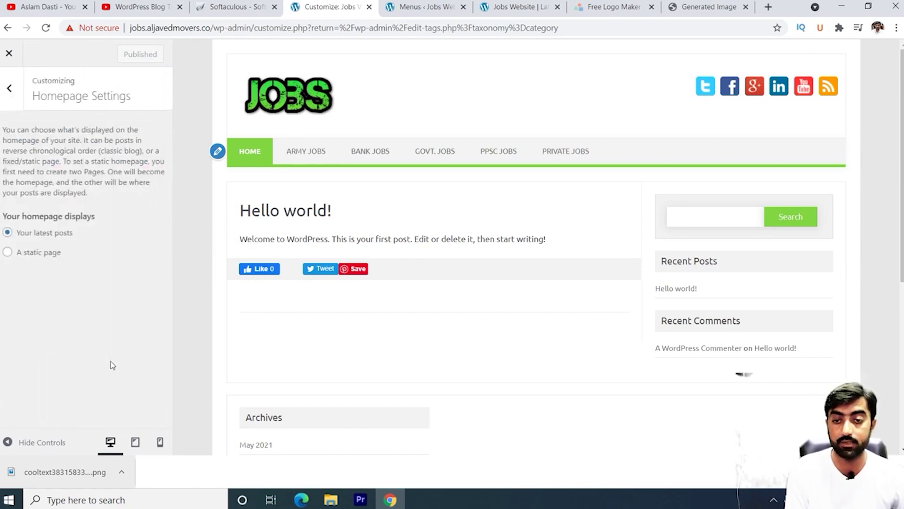
click(11, 89)
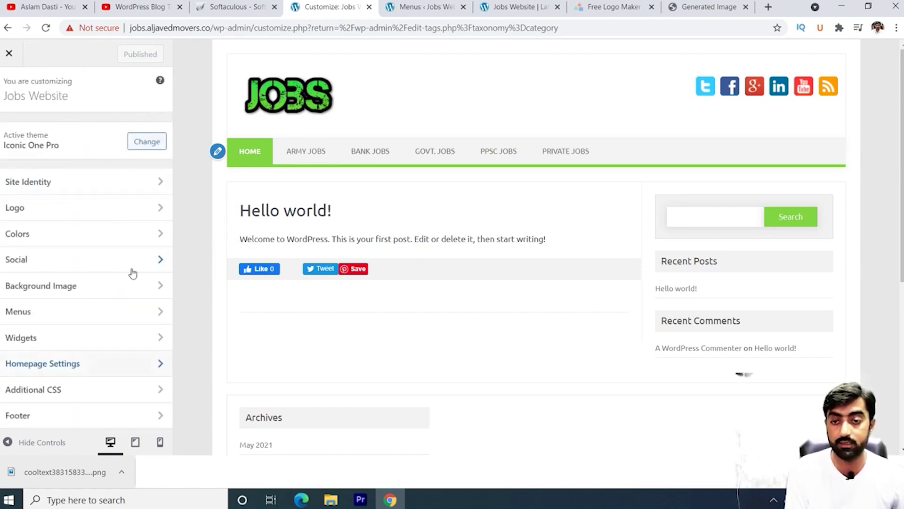
click(115, 395)
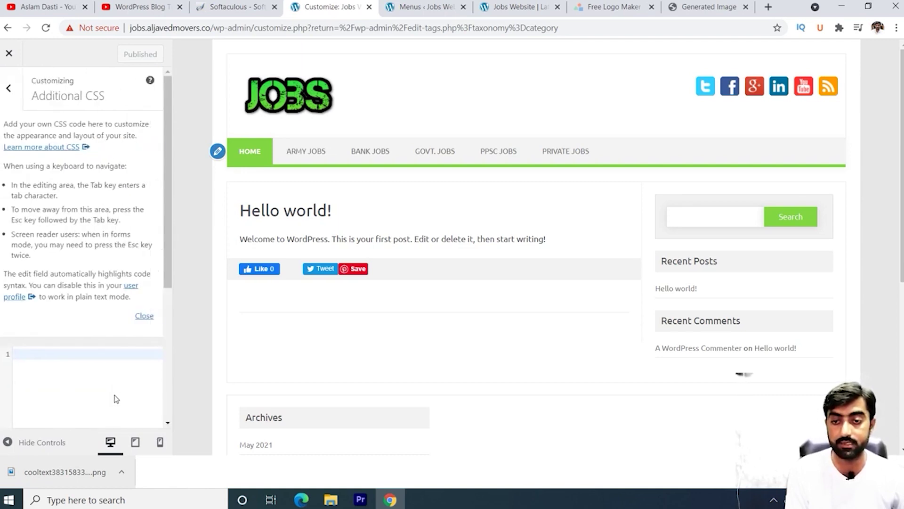
click(7, 90)
click(100, 419)
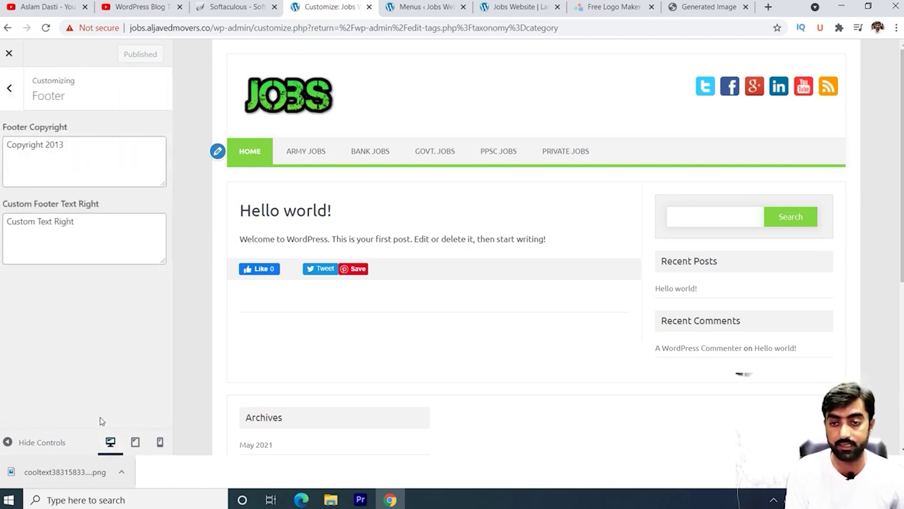
Step: Change the footer copyright to 'Copyright 2021' and publish it
click(65, 146)
key(BackSpace)
key(BackSpace)
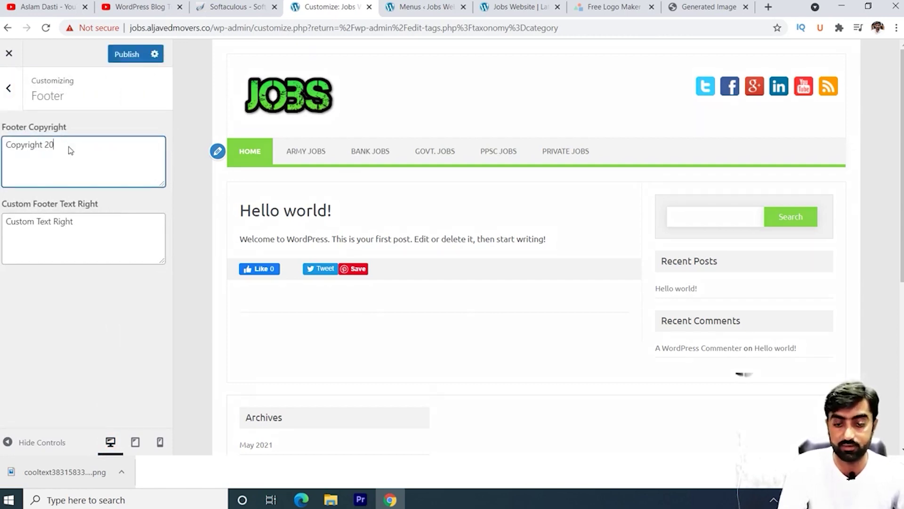
text(21)
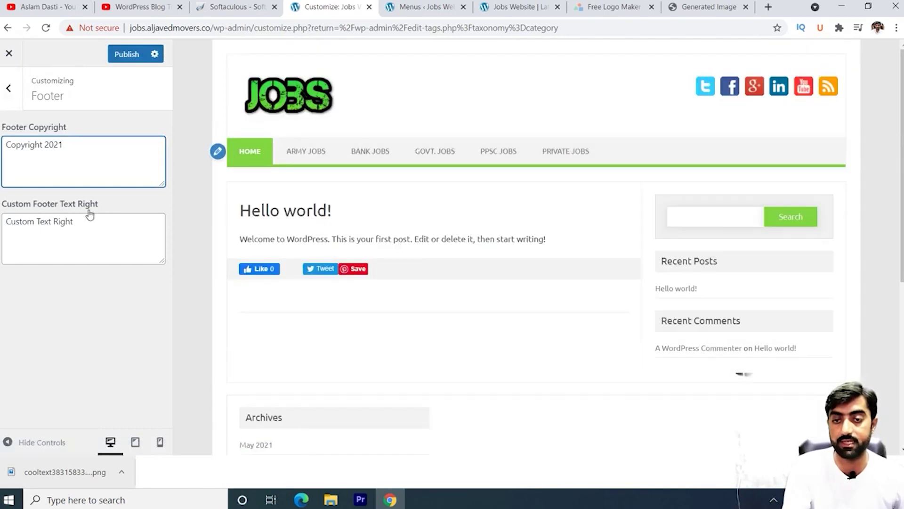
scroll(389, 321, down, 6)
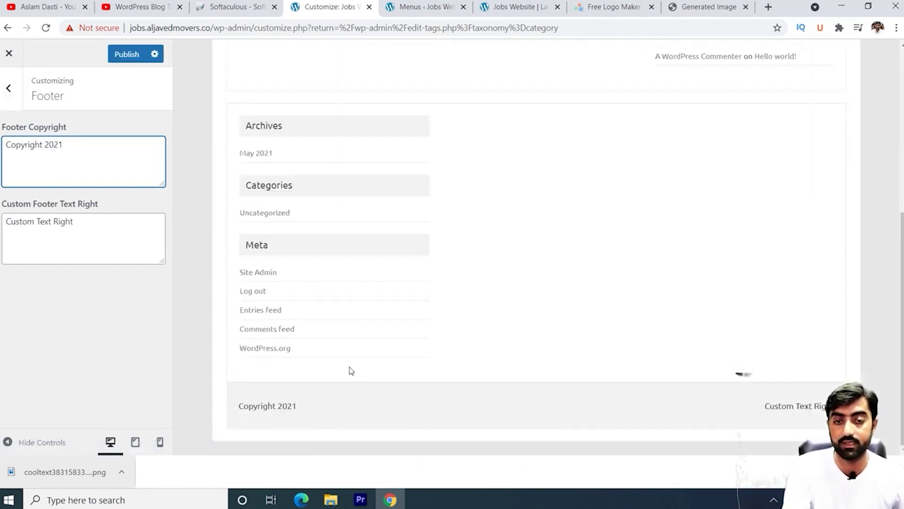
click(130, 56)
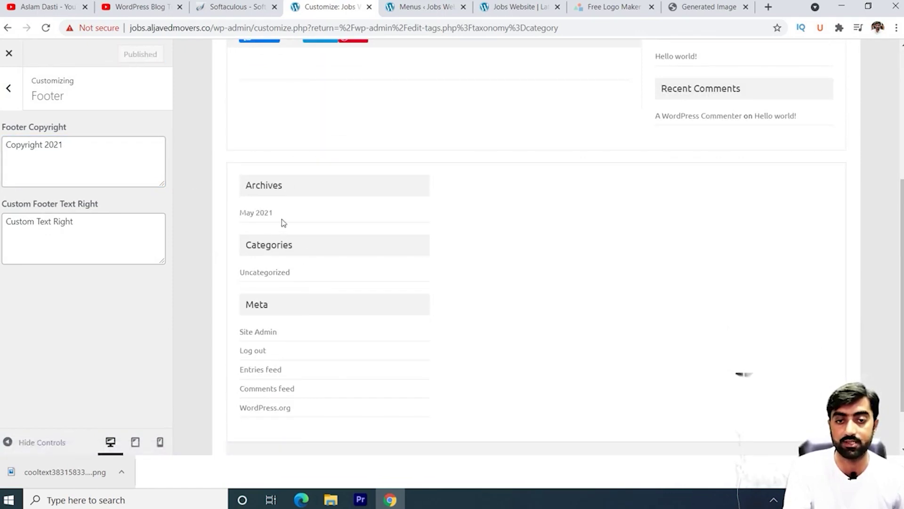
click(10, 89)
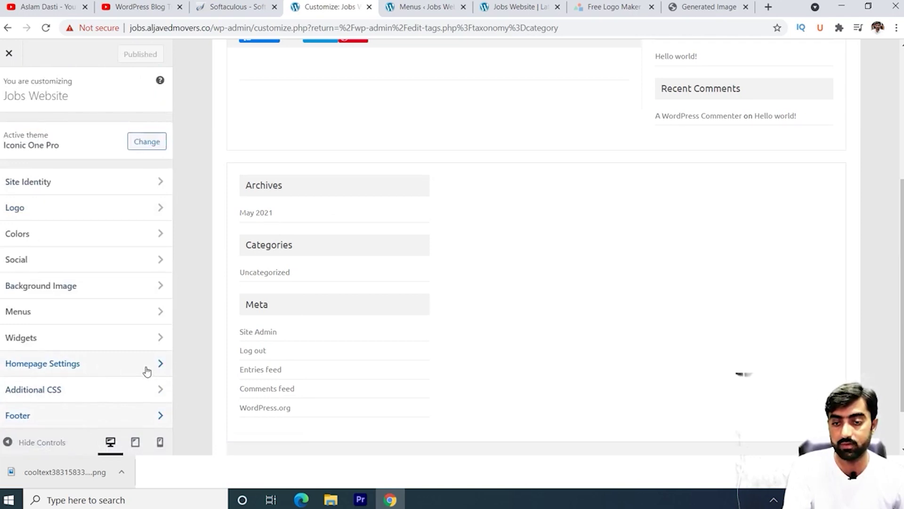
Step: Remove the Archives, Categories and Meta widgets from Footer Widget One
click(96, 344)
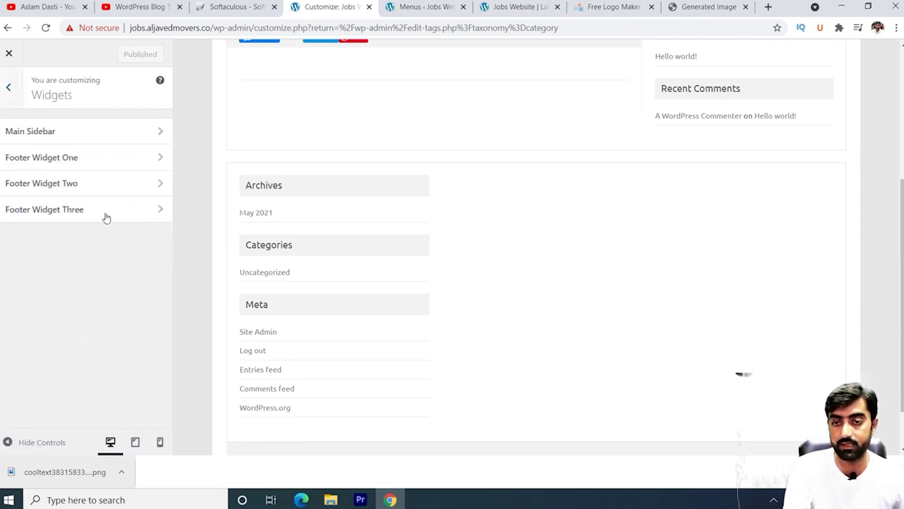
click(161, 158)
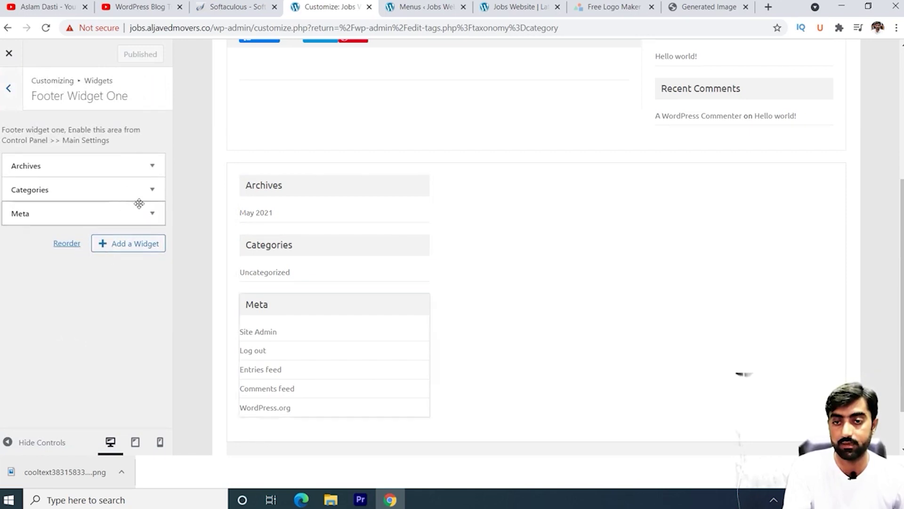
click(152, 166)
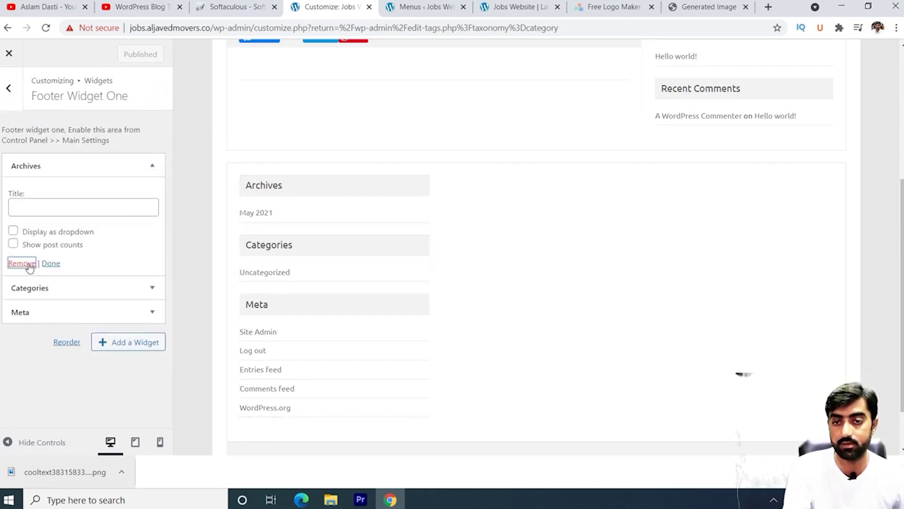
click(29, 263)
click(152, 165)
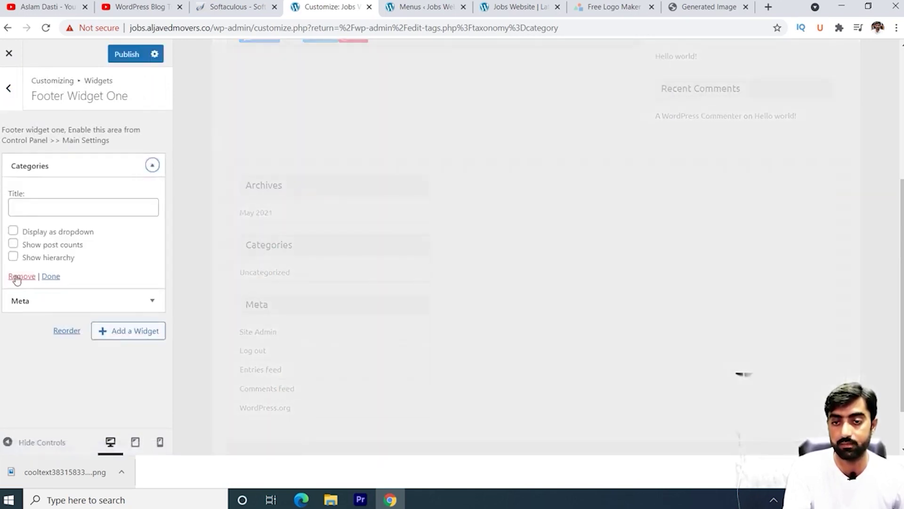
click(16, 278)
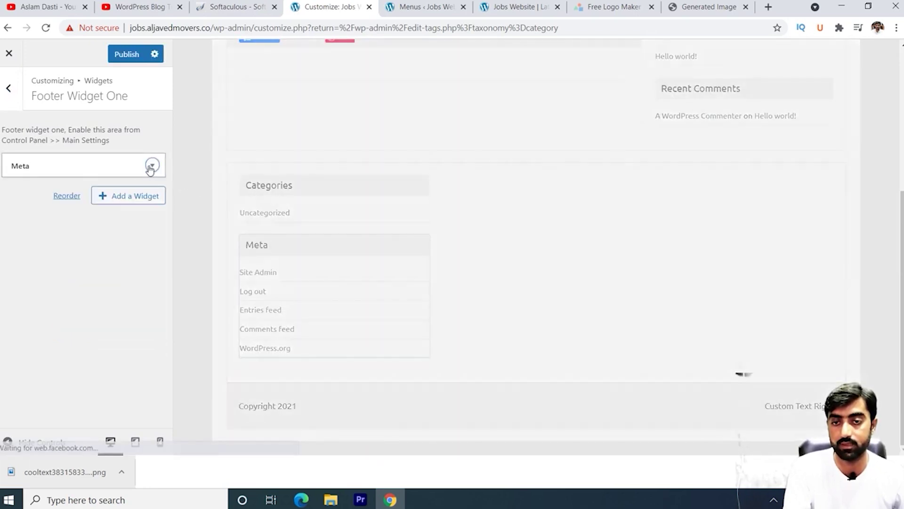
click(152, 165)
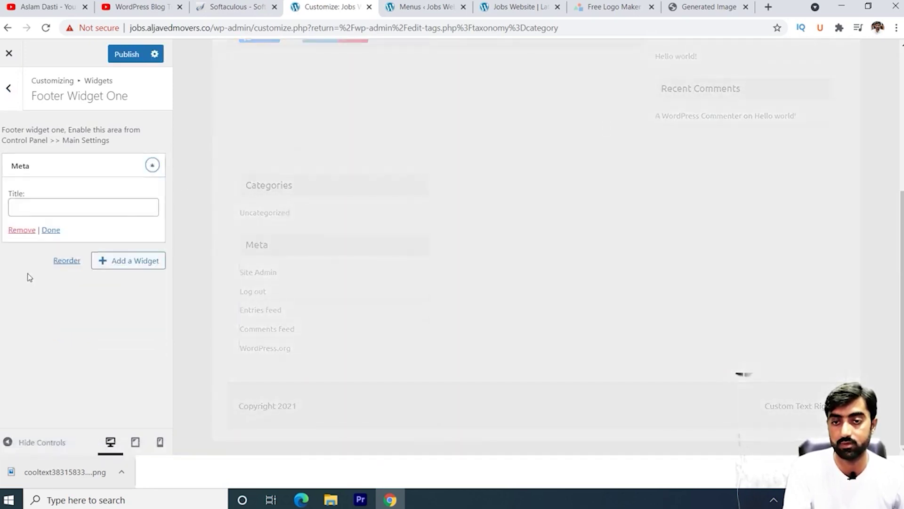
click(22, 230)
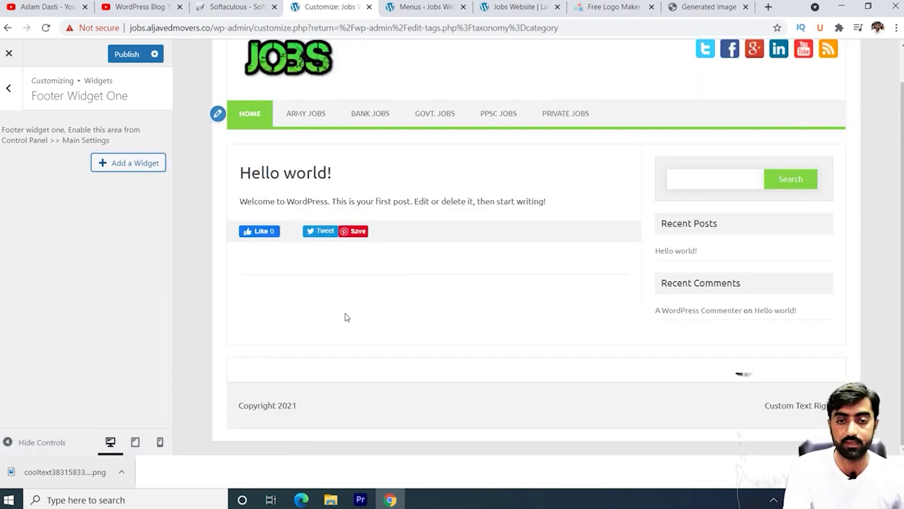
Step: Publish the widget removals and switch to the Menus admin page
click(129, 54)
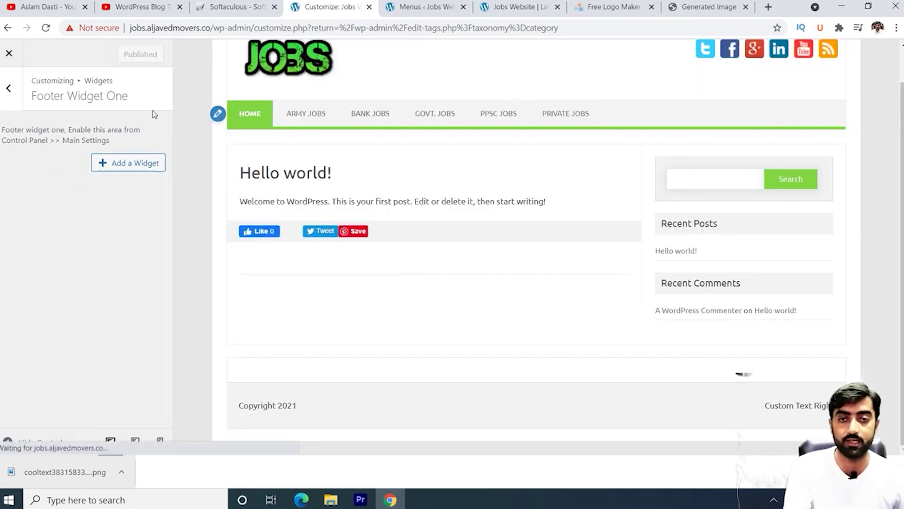
click(7, 93)
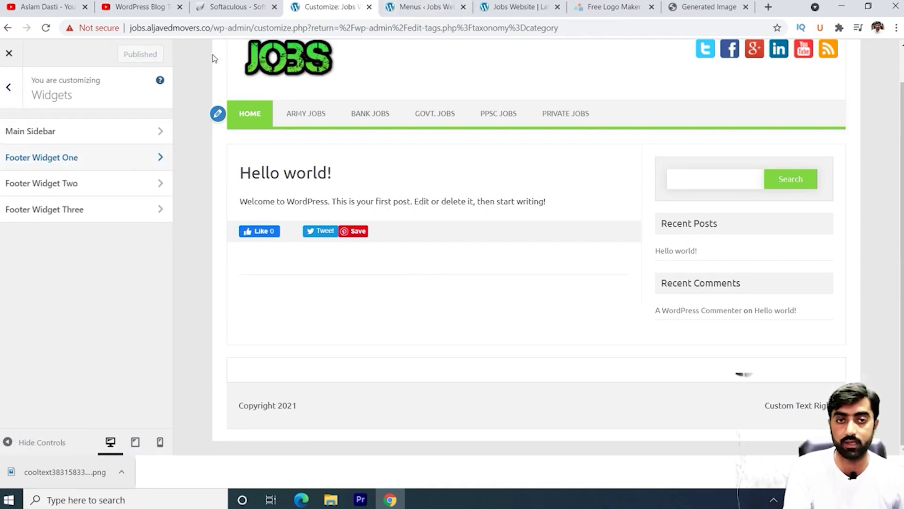
click(408, 12)
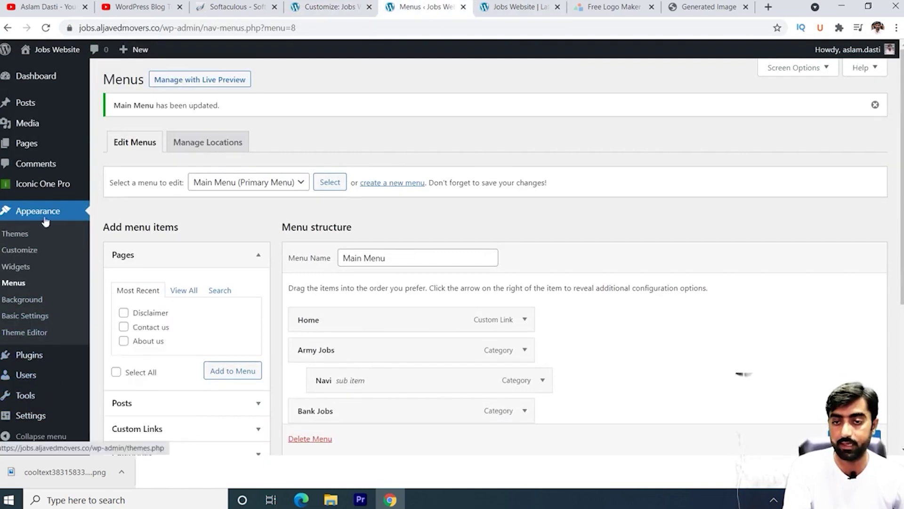
Step: Check the live Jobs Website sidebar, then return to the Widgets admin screen
click(13, 275)
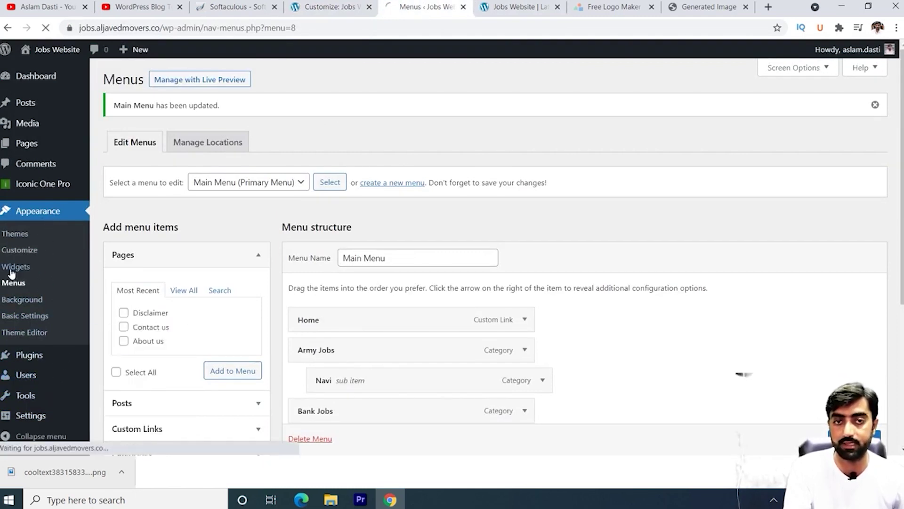
click(516, 7)
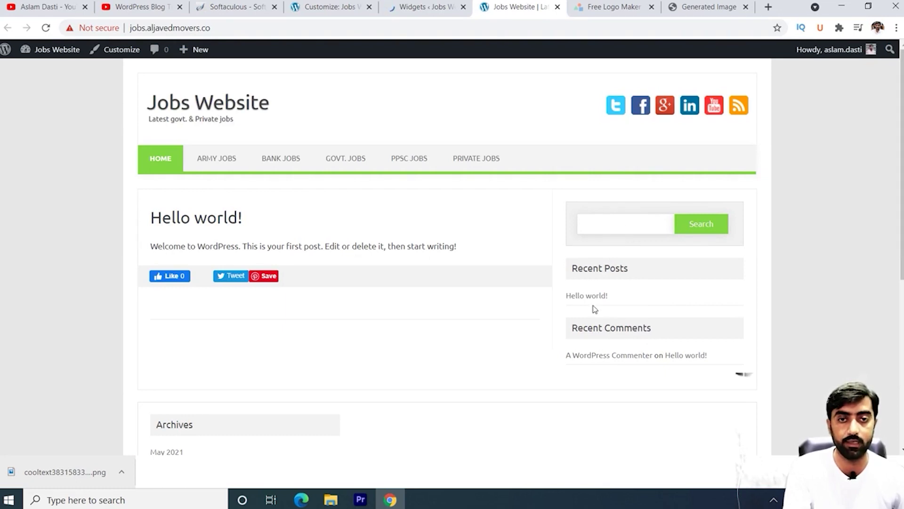
click(431, 6)
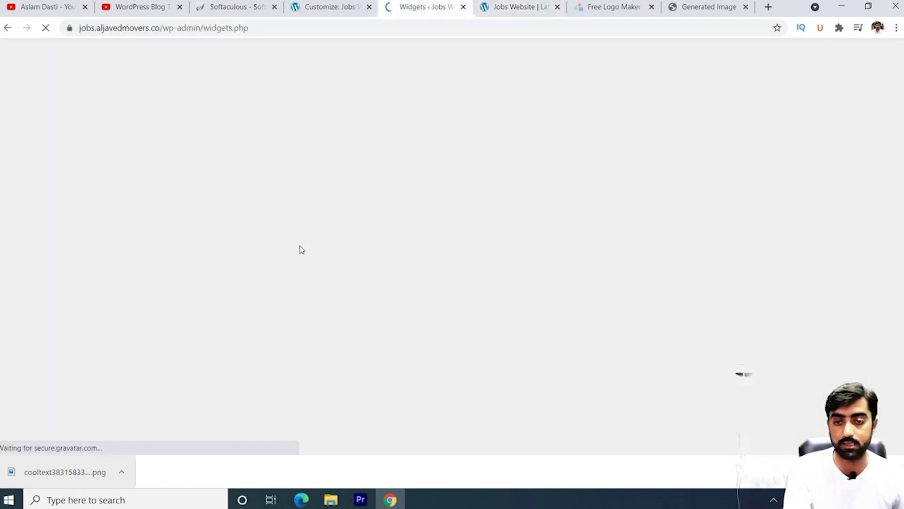
Step: Delete the Recent Comments widget from the Main Sidebar
click(638, 234)
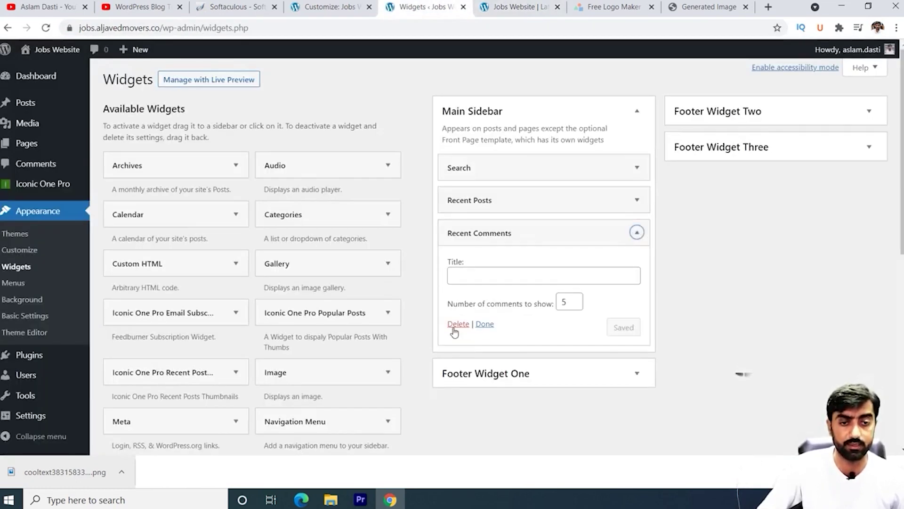
click(456, 325)
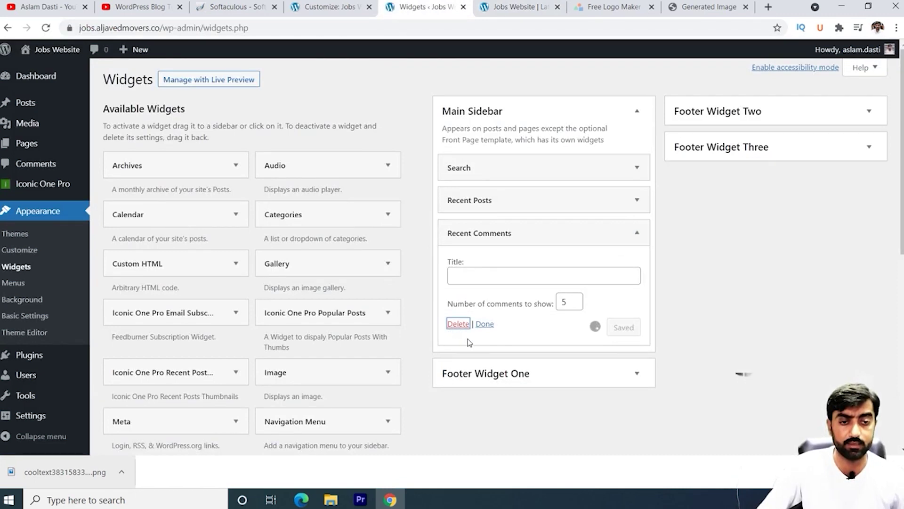
click(637, 202)
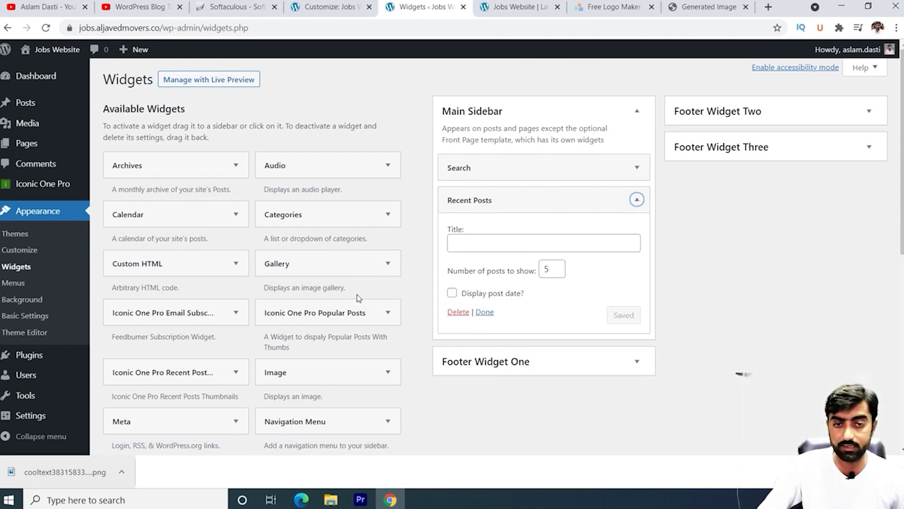
Step: Add a Categories widget below Recent Posts as a dropdown, save, and reload the live site
drag(343, 222, 544, 363)
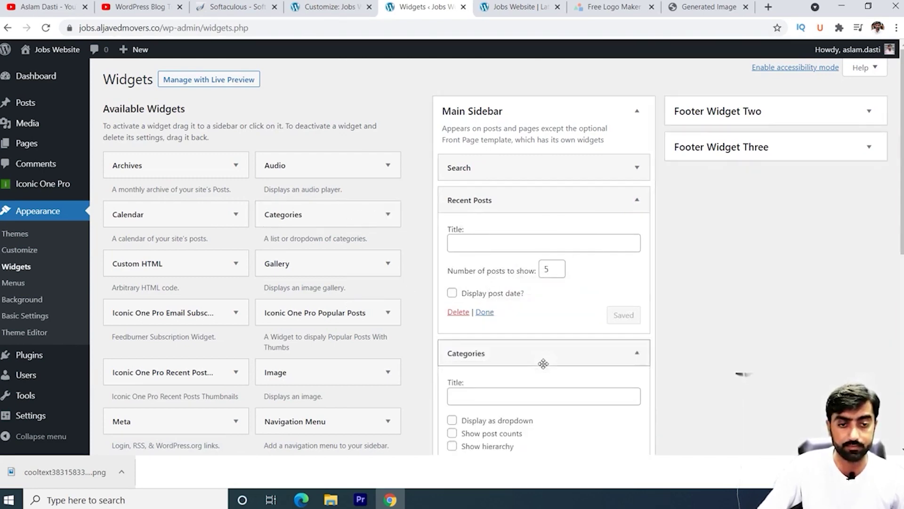
scroll(665, 360, down, 4)
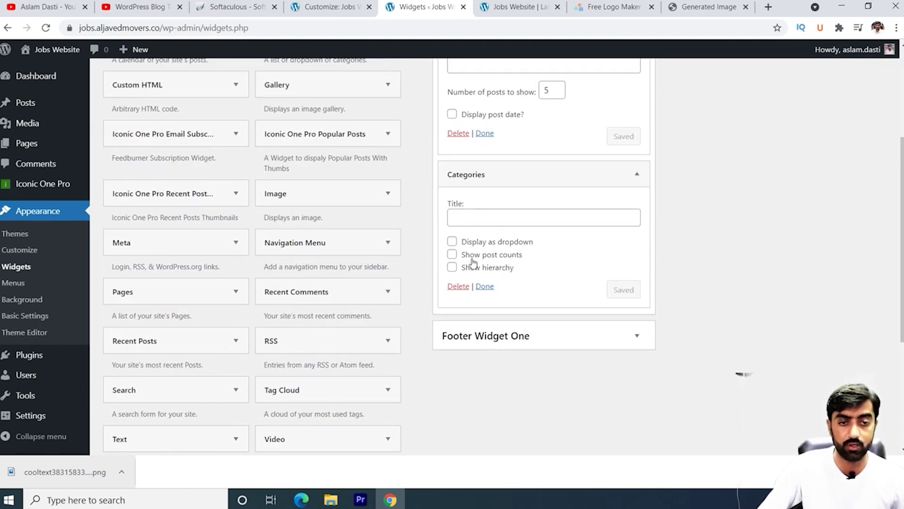
click(452, 242)
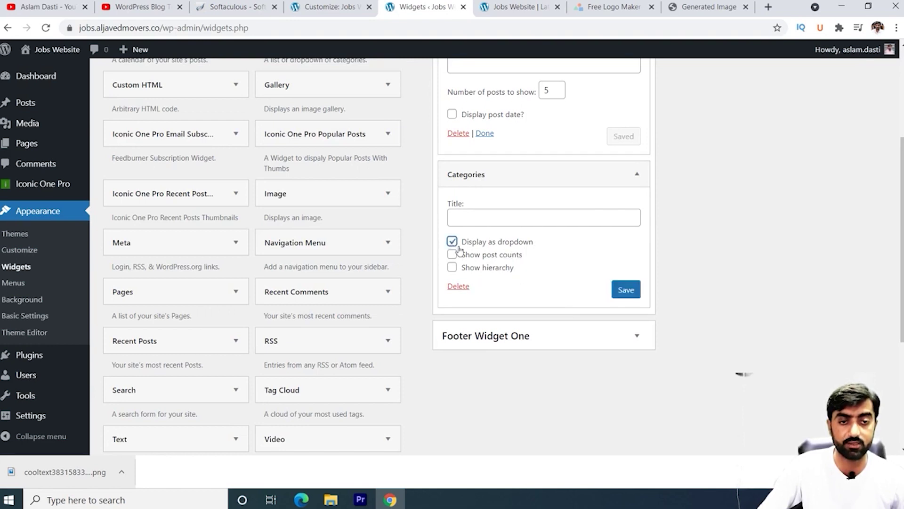
click(627, 292)
key(ctrl+Tab)
key(F5)
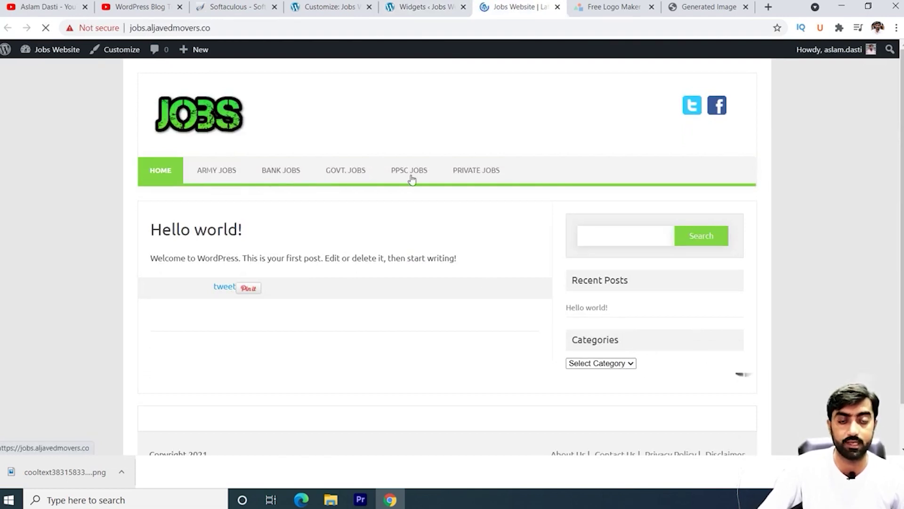
Step: Open the live site's Select Category dropdown to check its entries, then return to Widgets
click(629, 362)
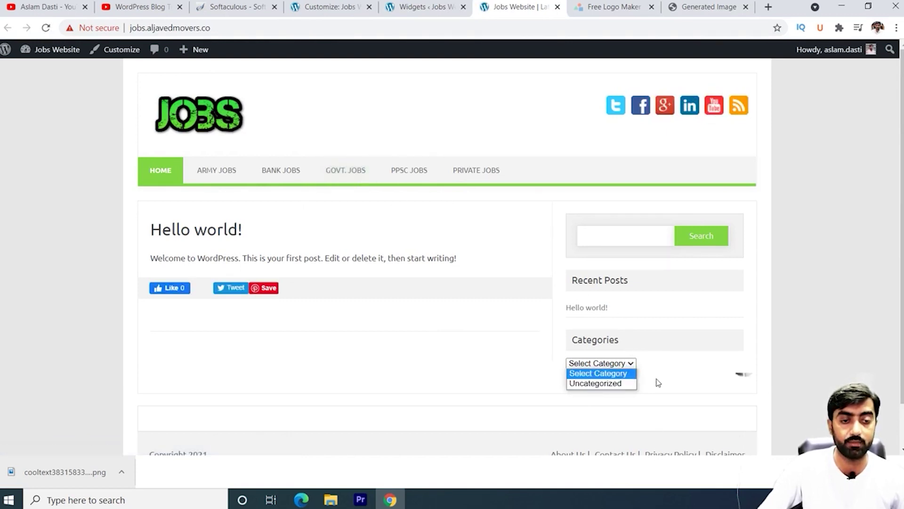
click(672, 386)
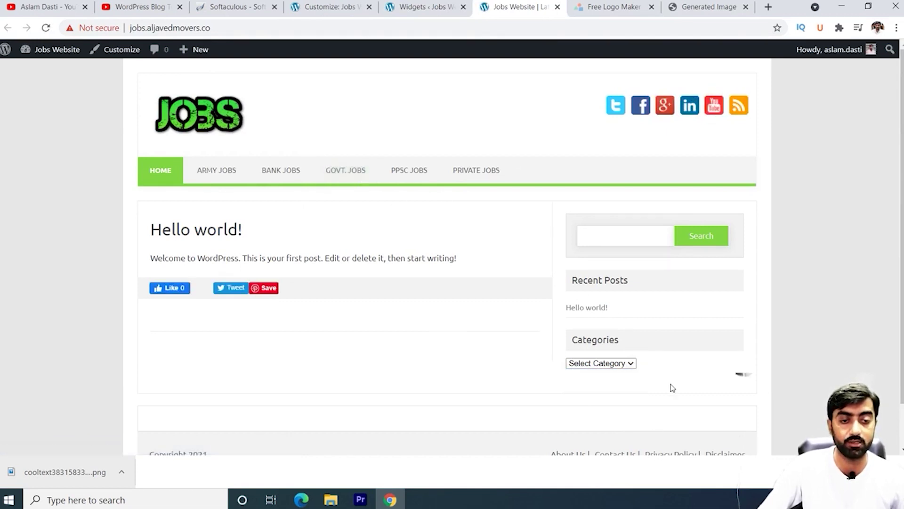
click(612, 367)
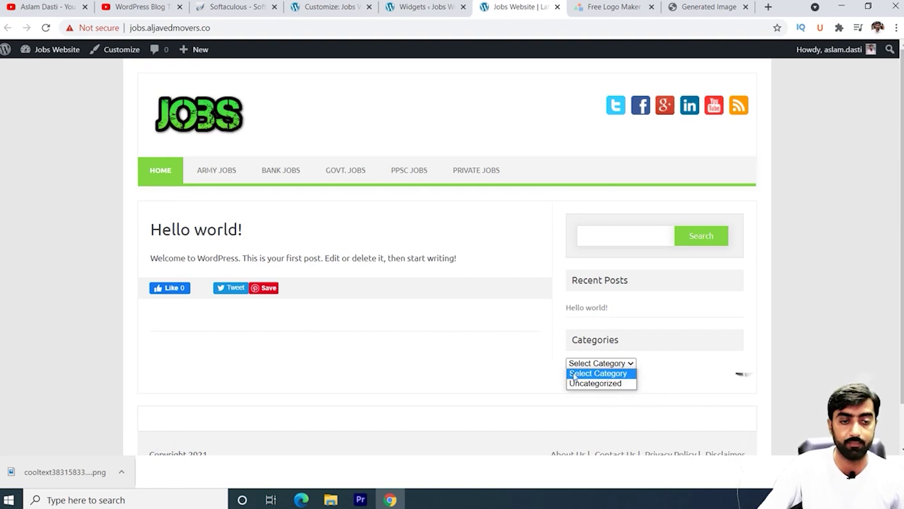
click(486, 346)
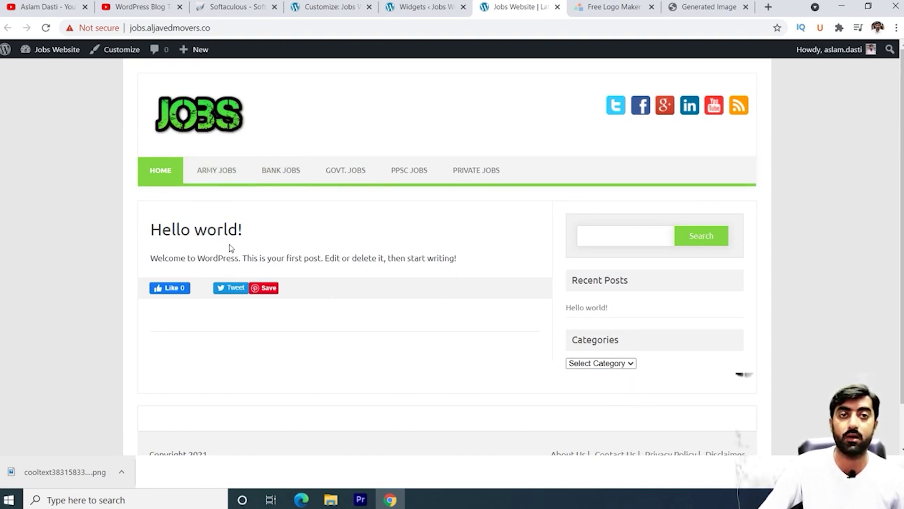
key(ctrl+shift+Tab)
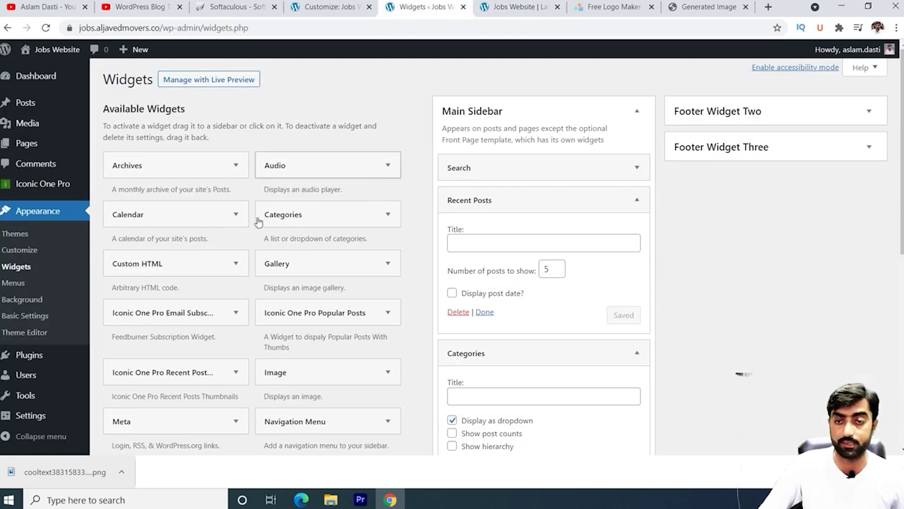
Step: Search plugins for 'contact form', then install and activate Contact Form 7
mouse_move(29, 358)
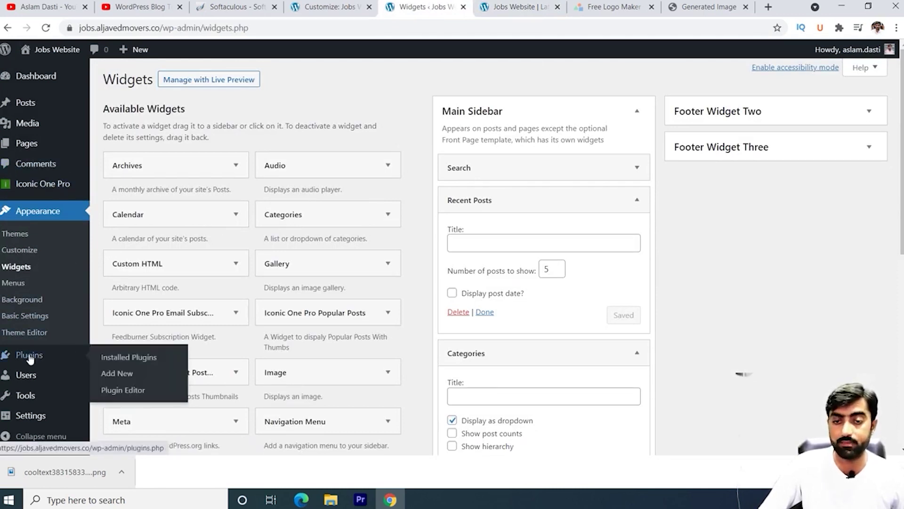
click(123, 379)
click(760, 113)
text(c)
text(ontact form)
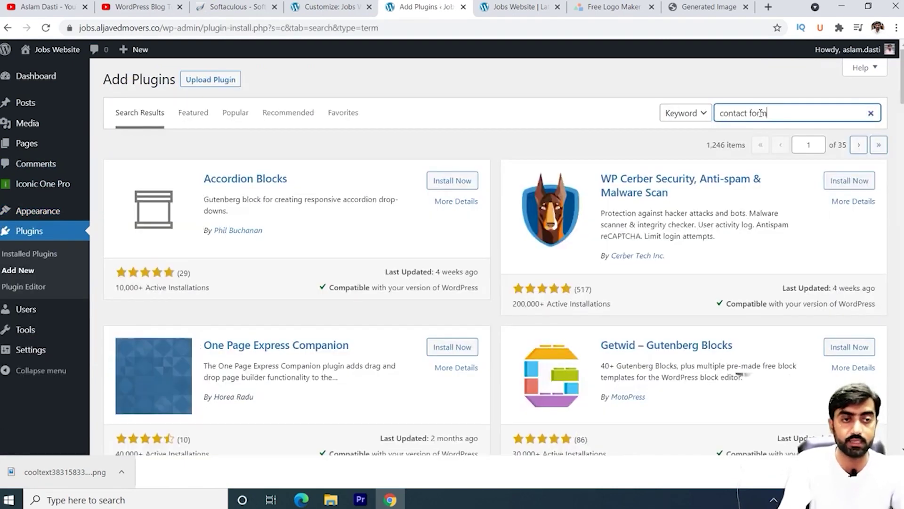
key(Return)
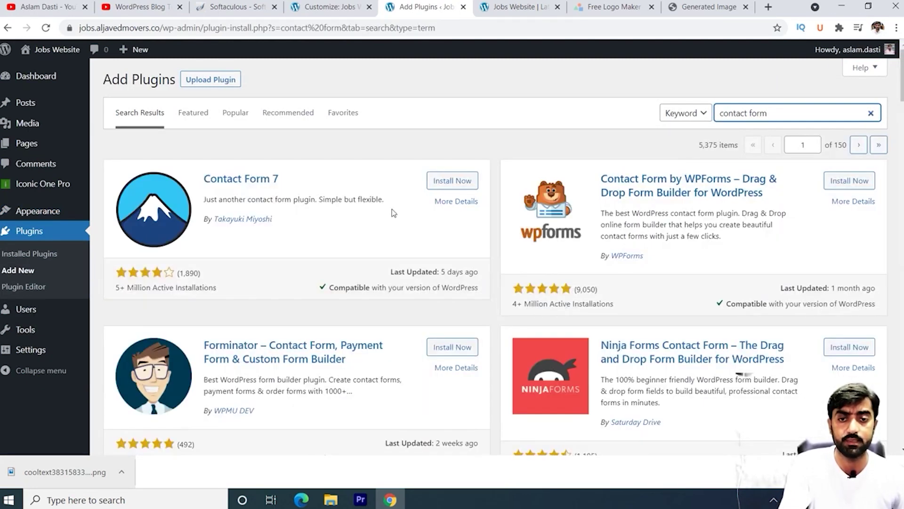
click(449, 181)
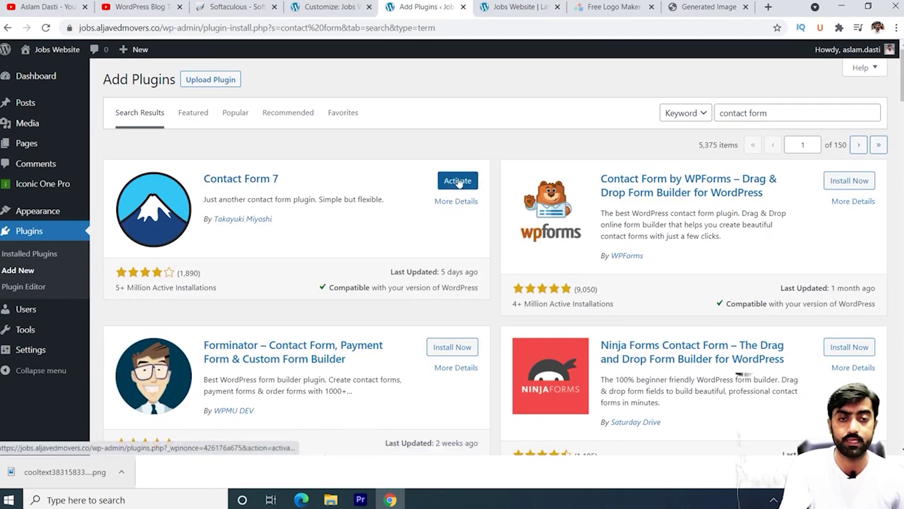
click(455, 181)
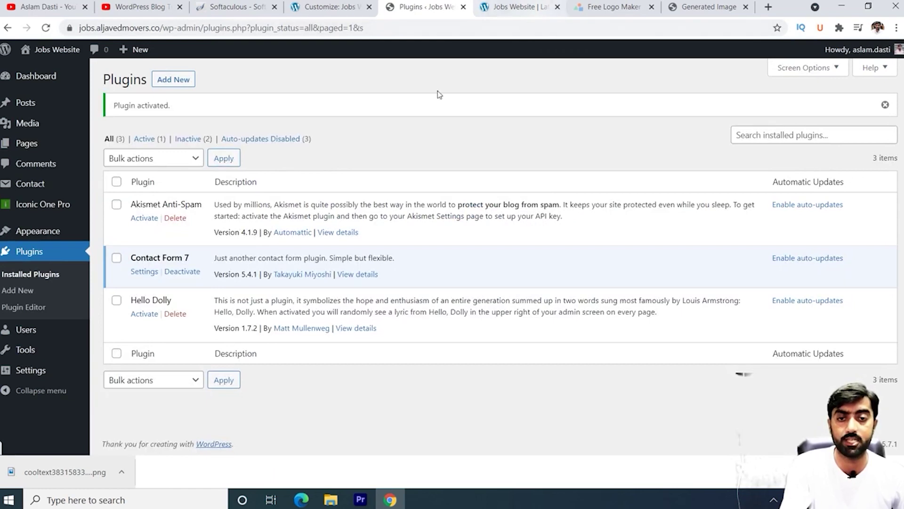
click(180, 81)
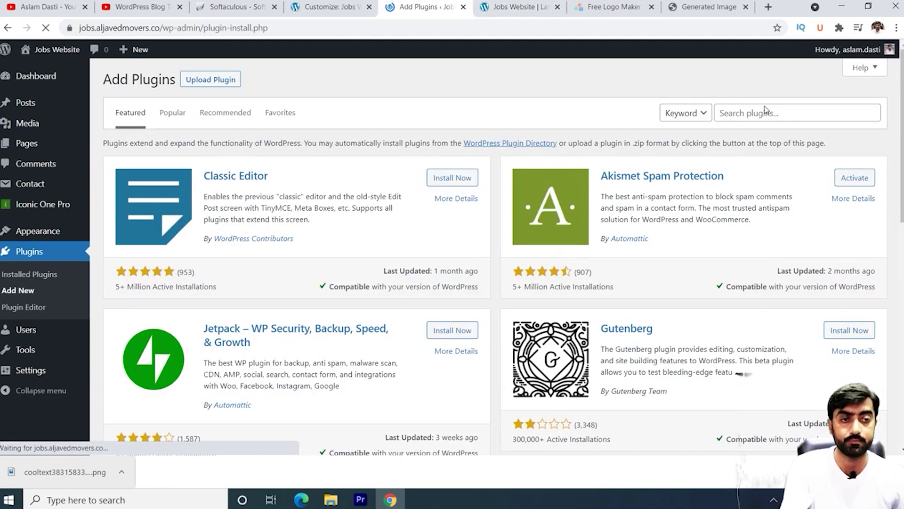
Step: Search for 'autoptimize', then install and activate Autoptimize
click(765, 113)
text(a)
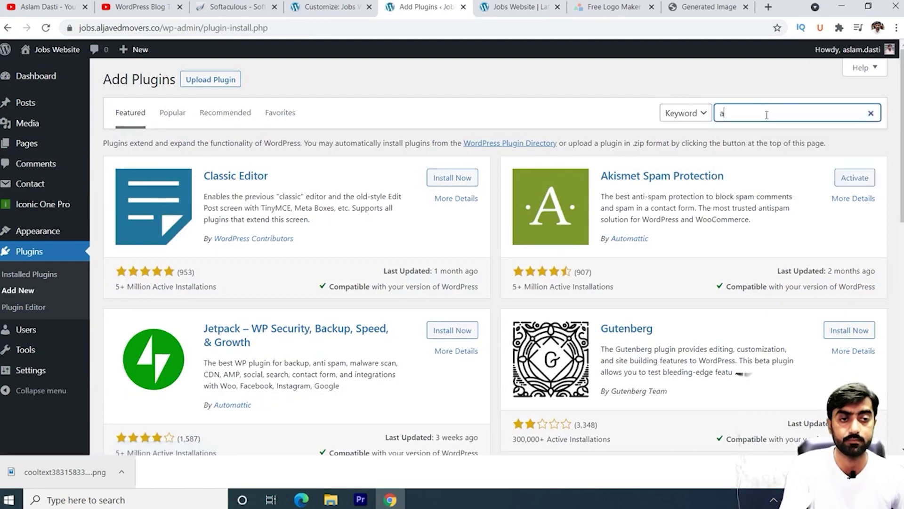
text(uto)
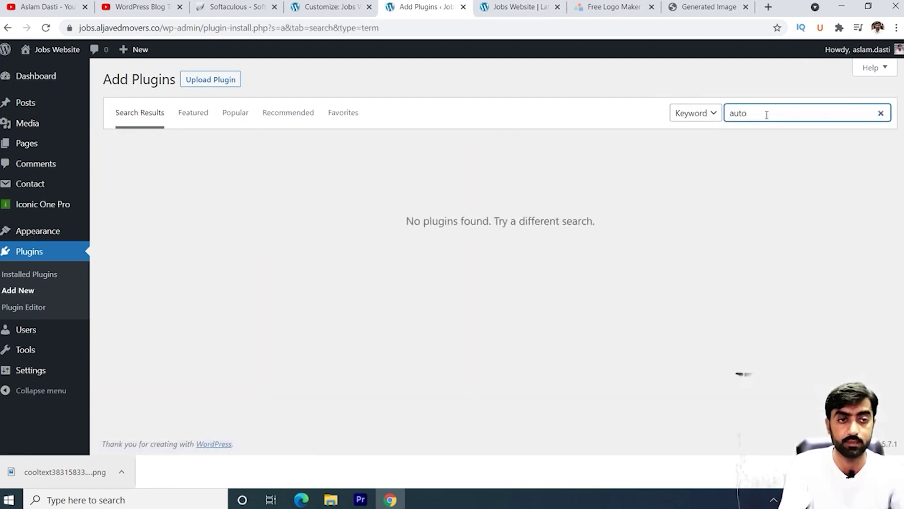
text(ptimize)
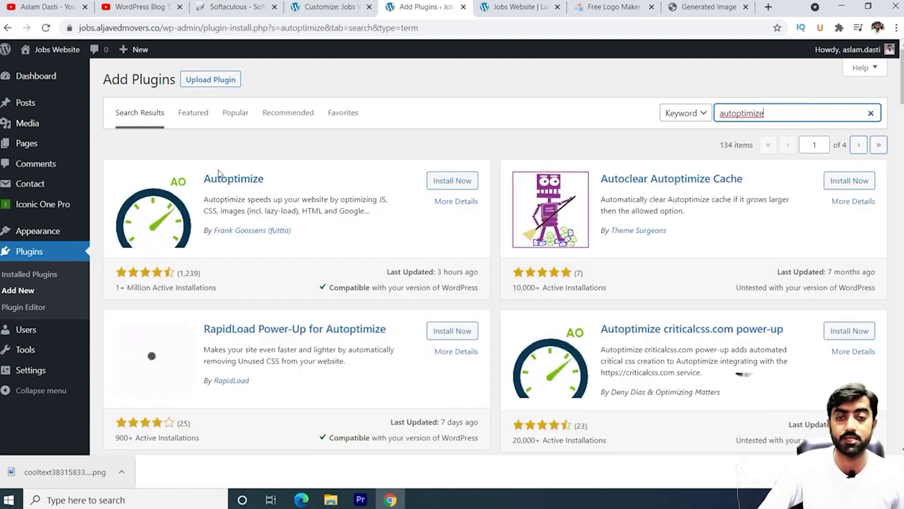
click(455, 180)
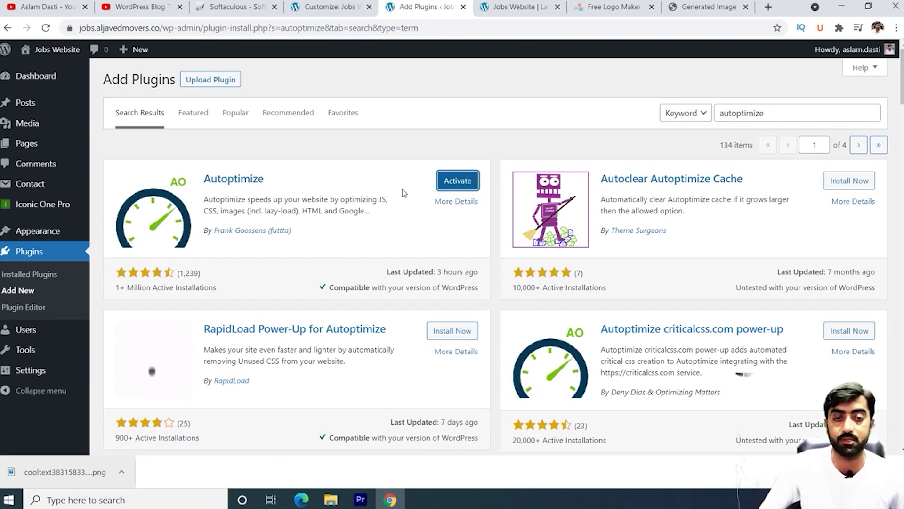
click(455, 184)
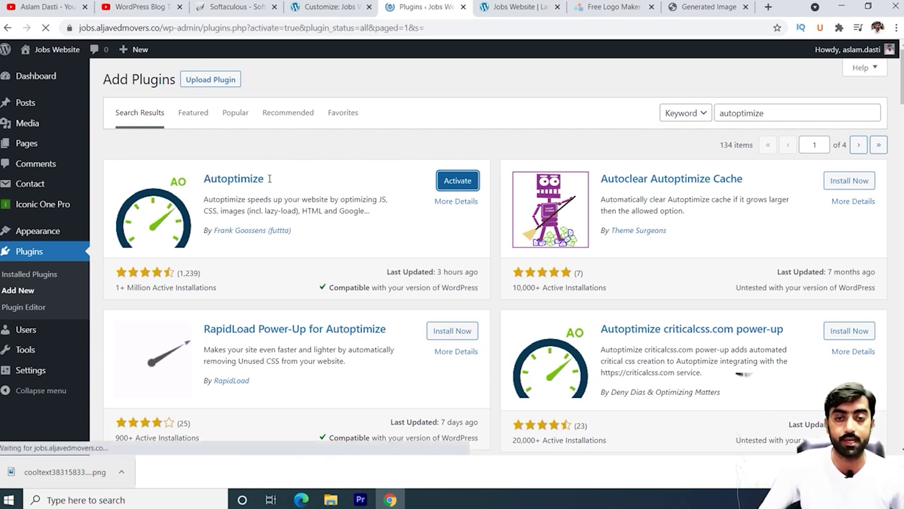
click(763, 113)
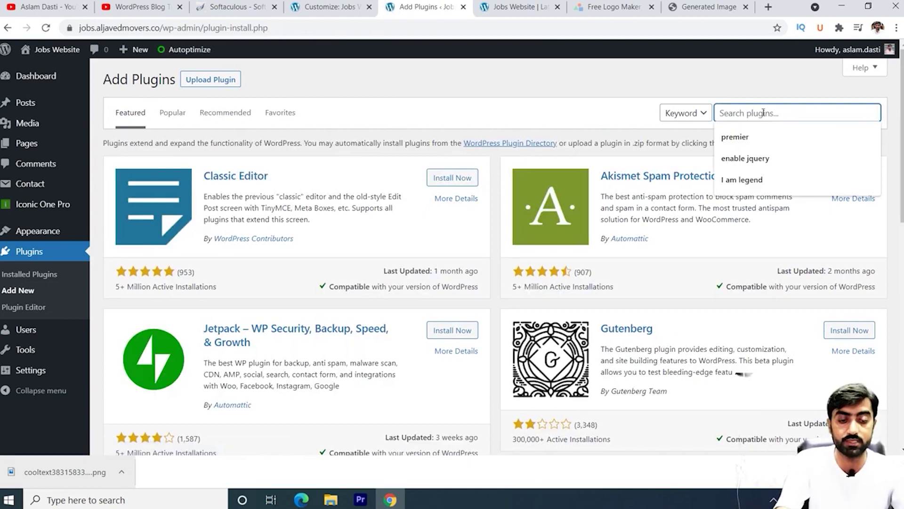
Step: Search for 'yoast', then install and activate Yoast SEO 16.2
text(yoast)
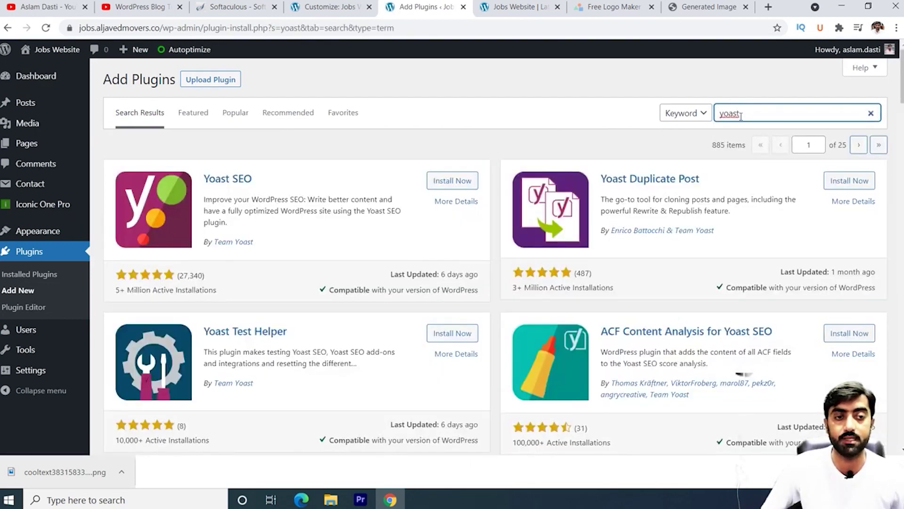
click(473, 183)
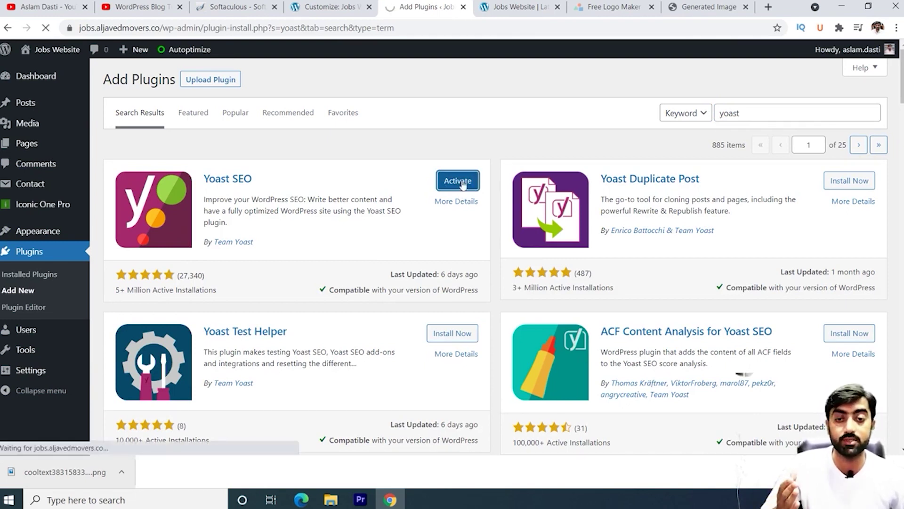
click(463, 184)
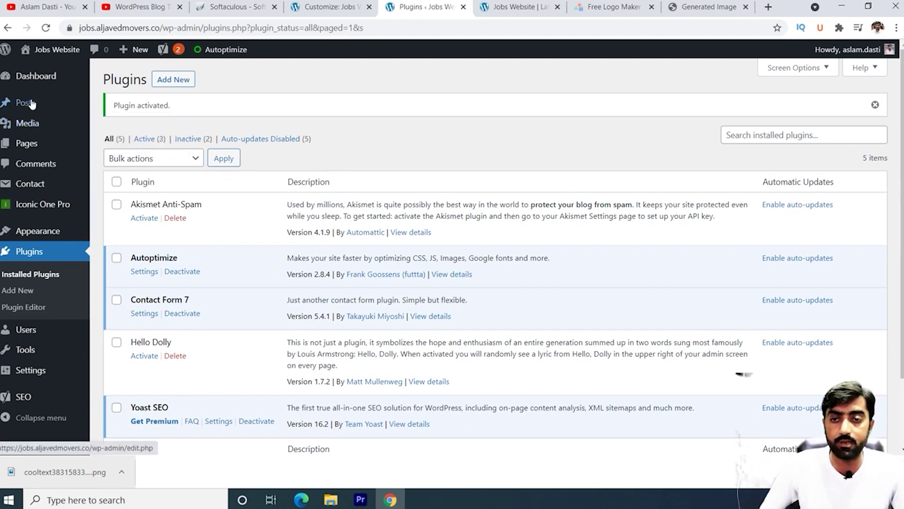
mouse_move(34, 104)
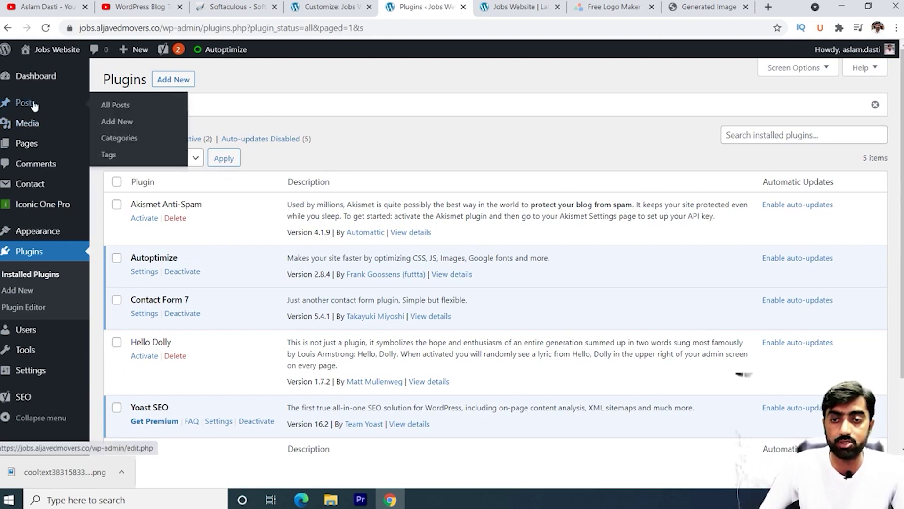
Step: Start a new post in a new tab and paste the prepared PPSC job text into it
right_click(124, 123)
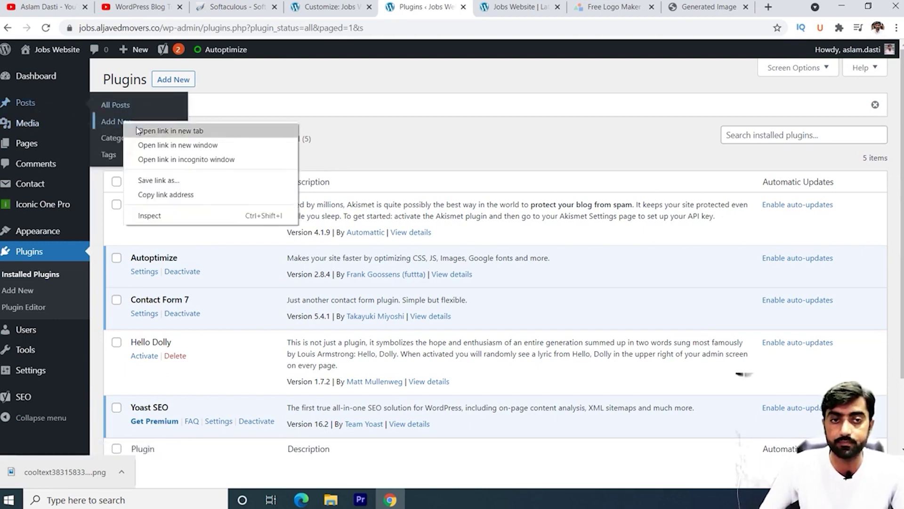
click(137, 129)
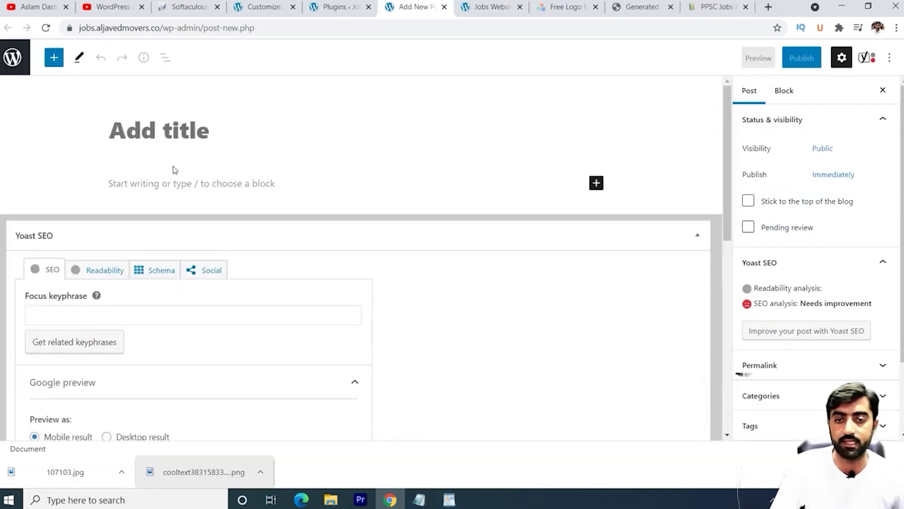
click(160, 183)
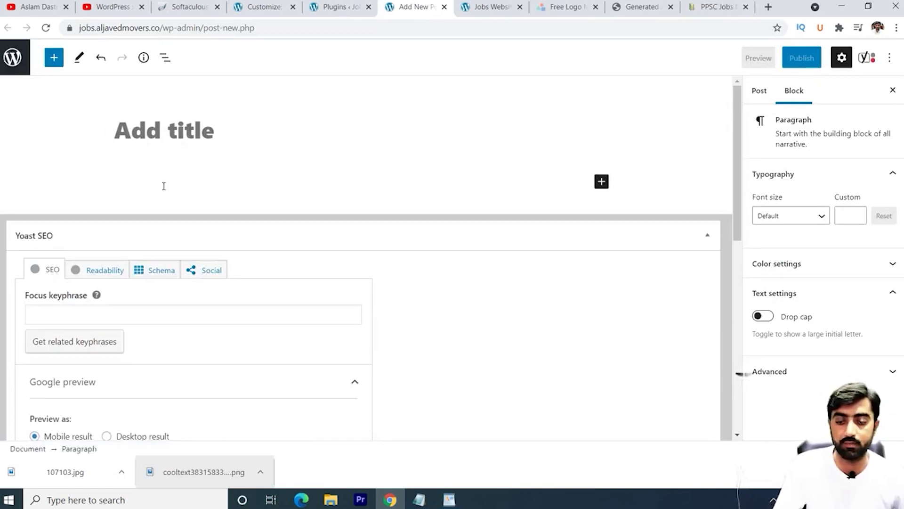
text(PPSC Jobs May 2021 Apply Online Consolidated Advertisement No 09/2021 Latest Title Details 1 Jobs Location Pakistan 2 Published Date 03 May 2021 Monday 3 Last Date to Apply 17 May 2021 Monday he PPSC Jobs May 2021 Apply Online Consolidated Advertisement No 09/2021 Latest published in Express Newspaper on 02 May 2021 & Last Date to Apply is 17 May 2021.)
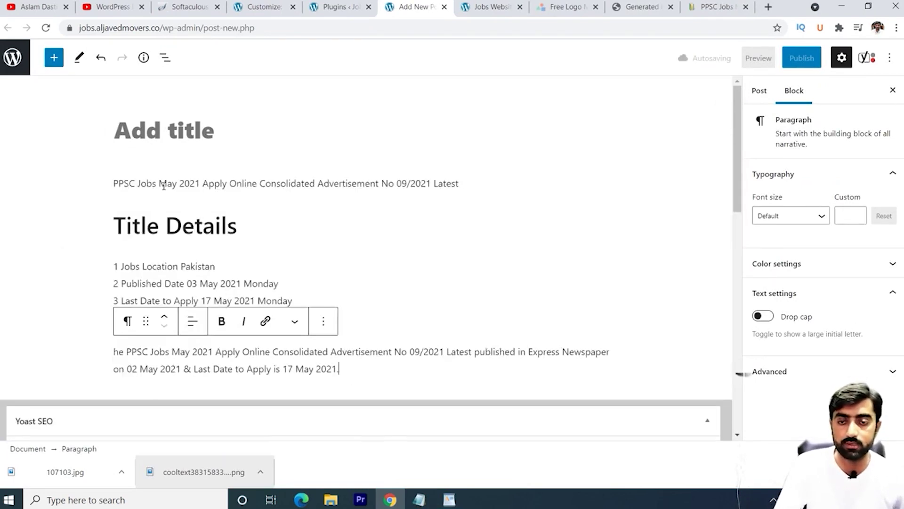
Step: Delete the 'Title Details' heading text from the pasted content
scroll(251, 234, down, 3)
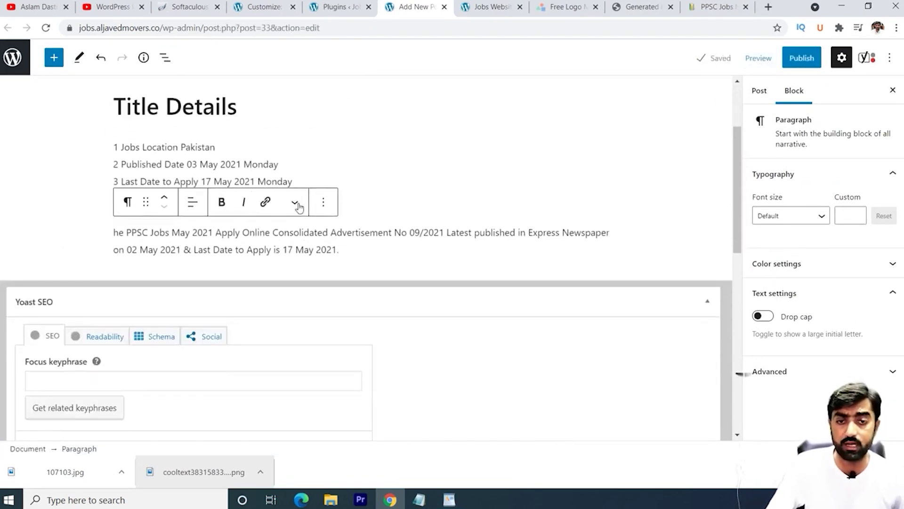
click(262, 150)
scroll(272, 162, up, 3)
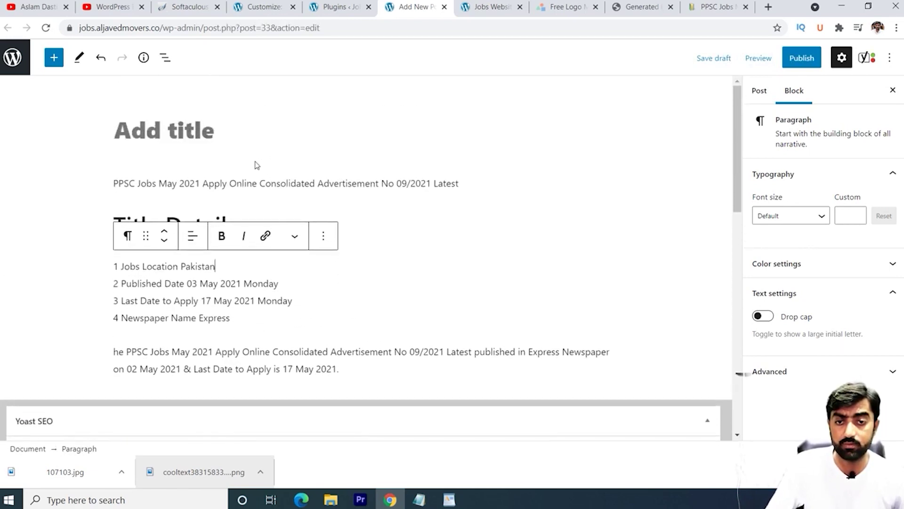
click(253, 183)
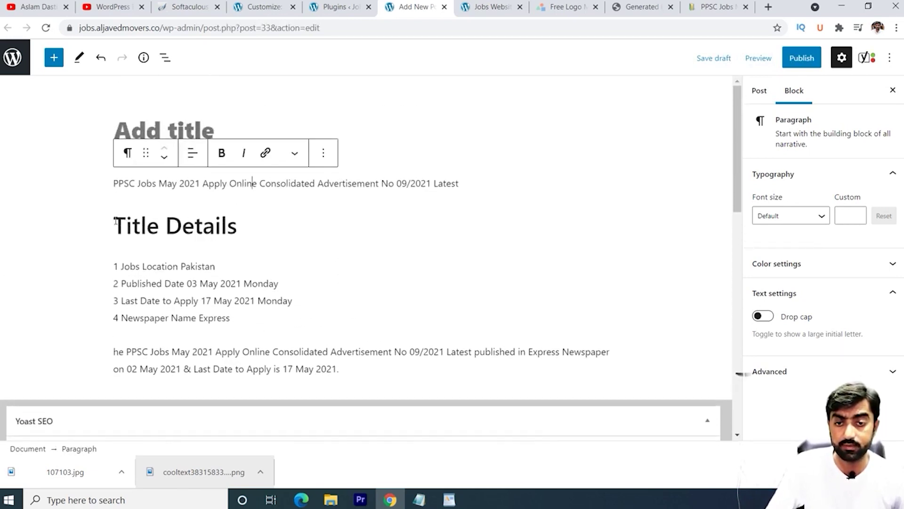
drag(115, 221, 248, 220)
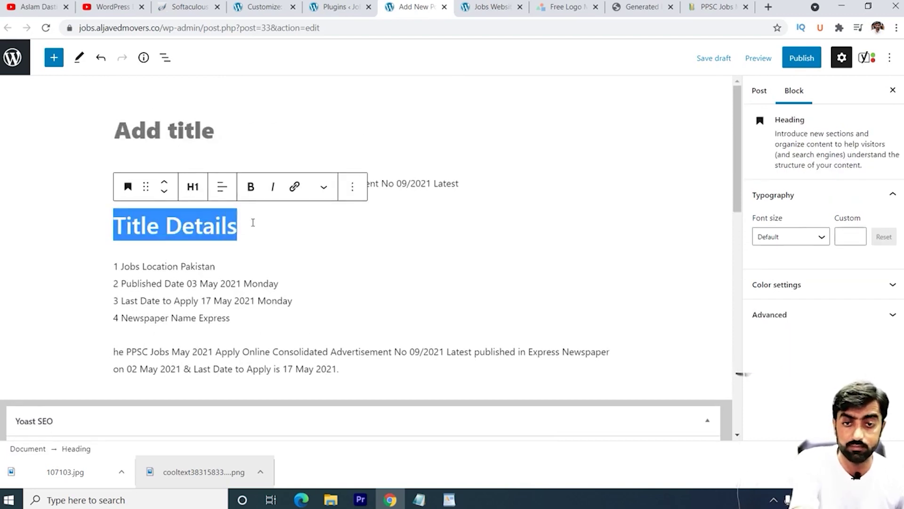
key(BackSpace)
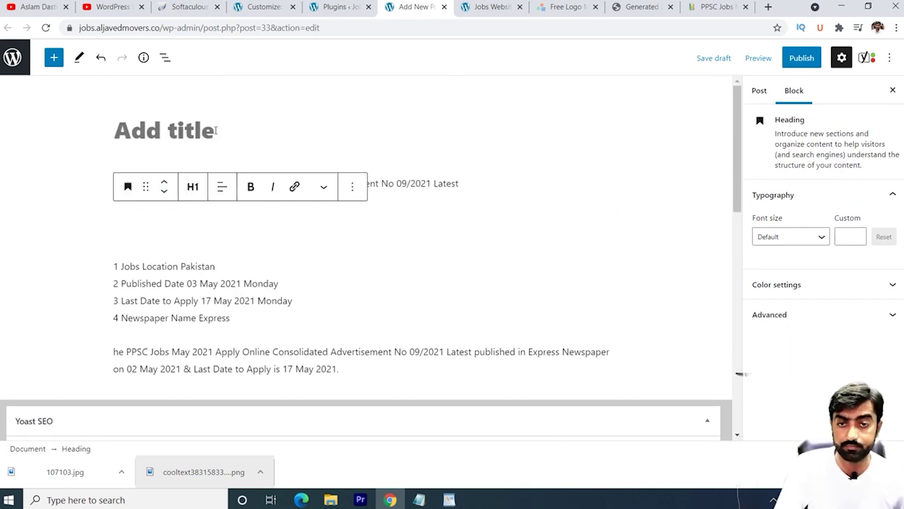
click(215, 130)
Step: Copy the PPSC Jobs May 2021 headline into the post title and add an empty block at the end
triple_click(163, 180)
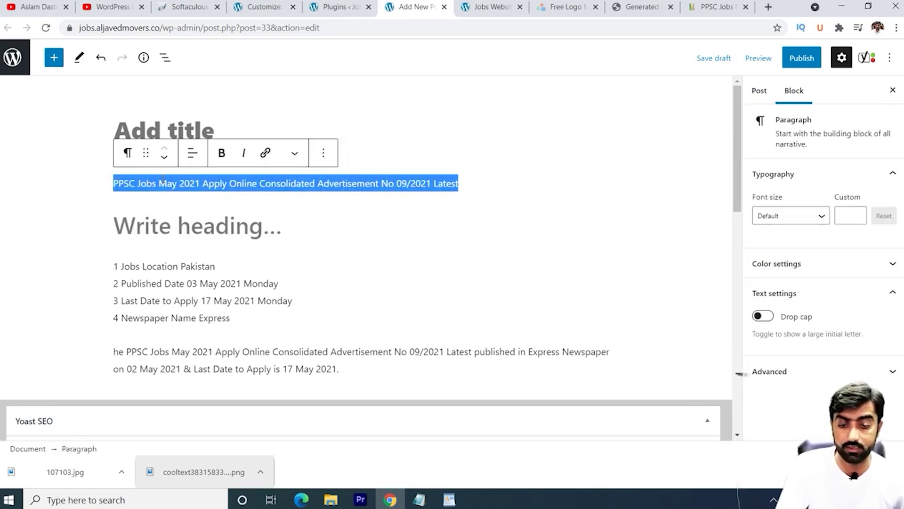
key(ctrl+c)
click(176, 123)
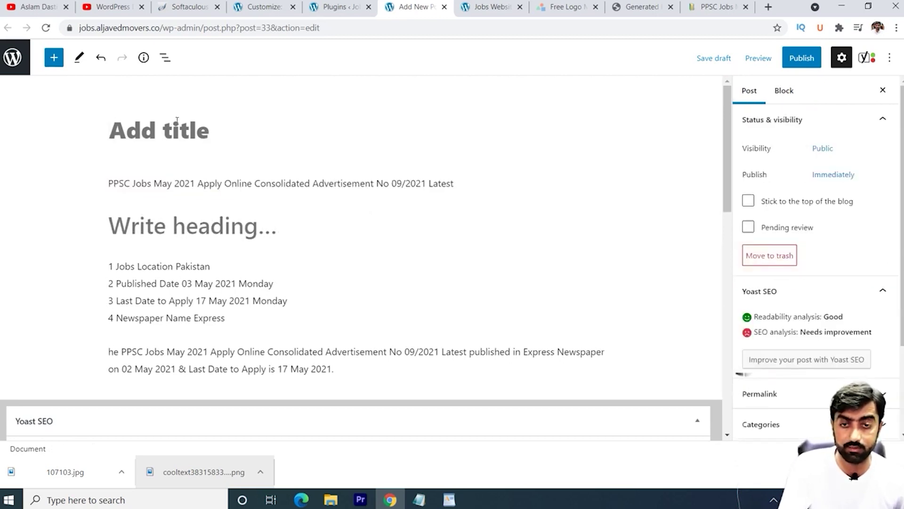
key(ctrl+v)
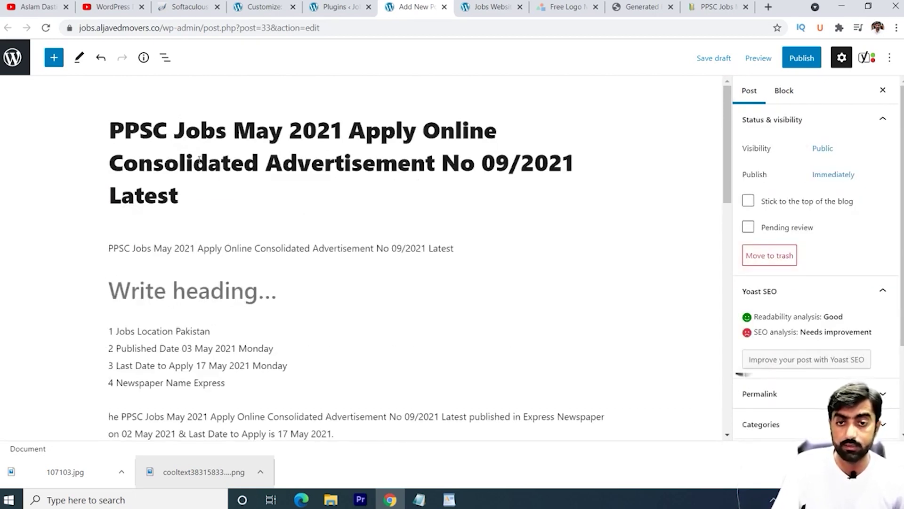
scroll(241, 137, down, 4)
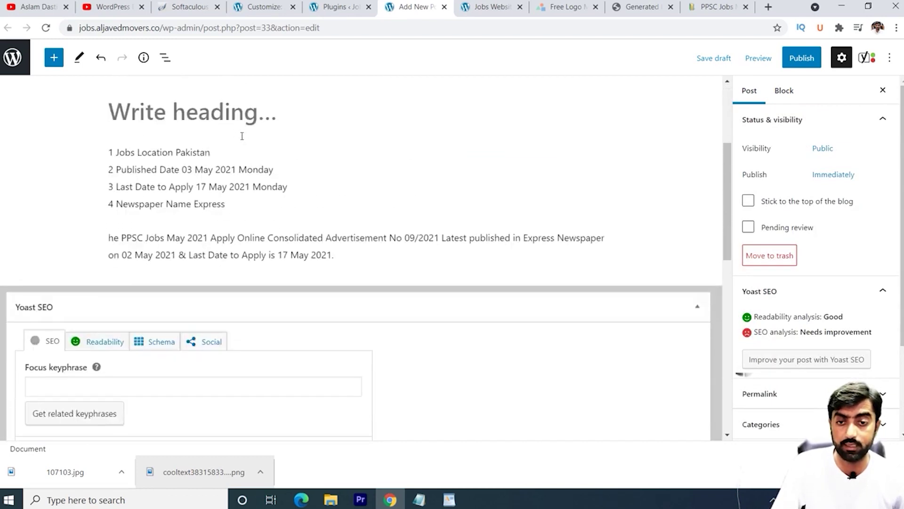
click(347, 256)
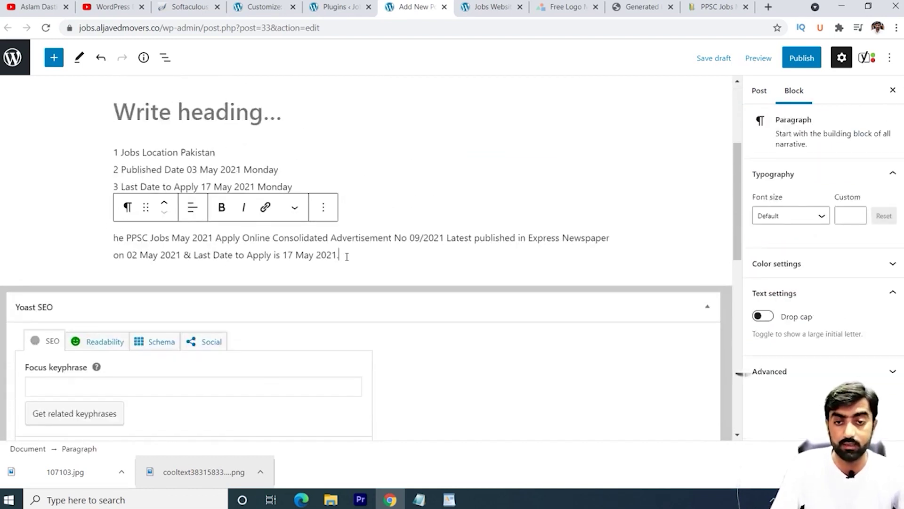
key(Return)
key(Return)
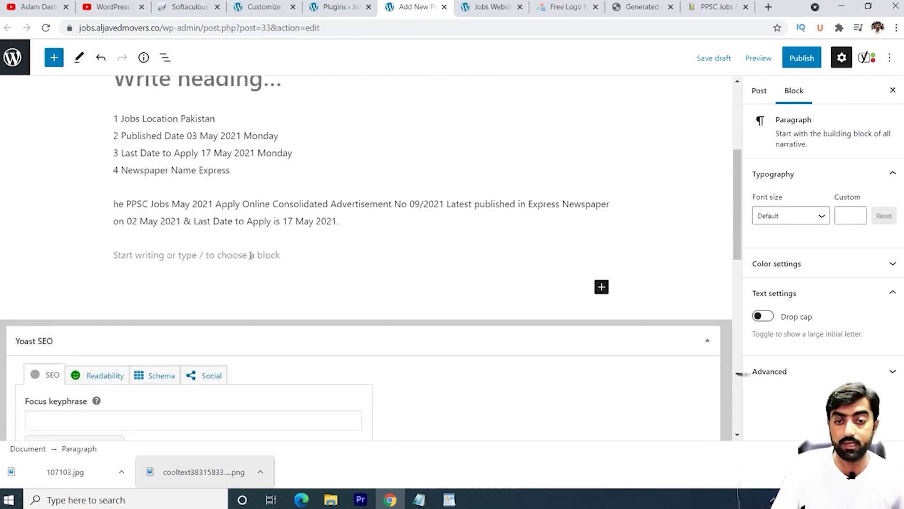
Step: Add an Image block below the job details and upload the 107103.jpg PPSC advertisement into it
click(245, 254)
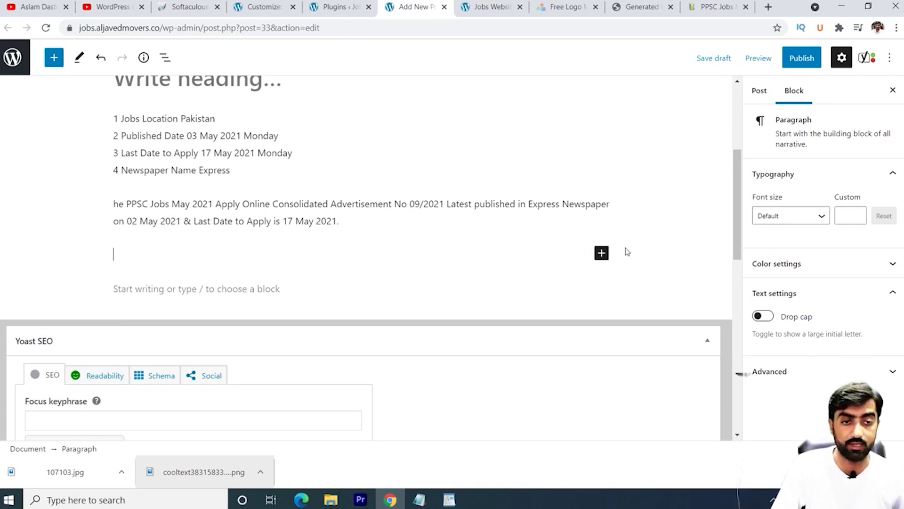
click(602, 254)
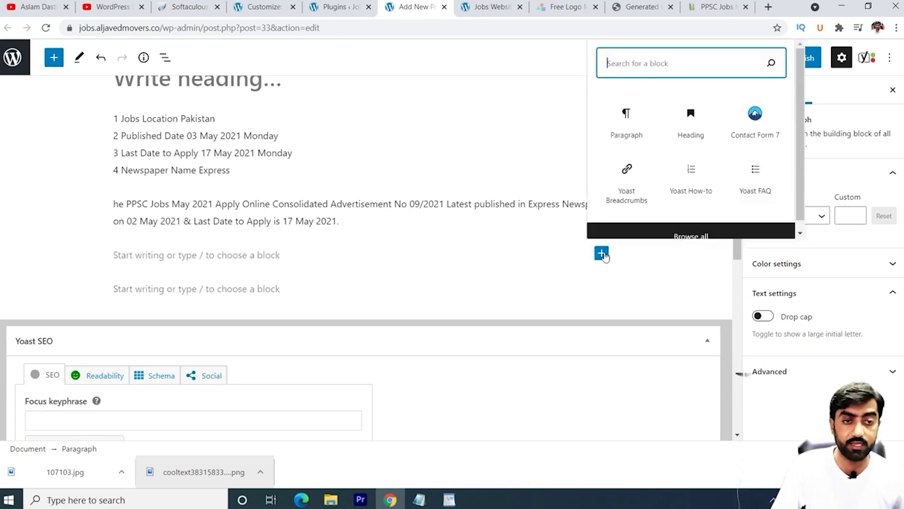
text(i)
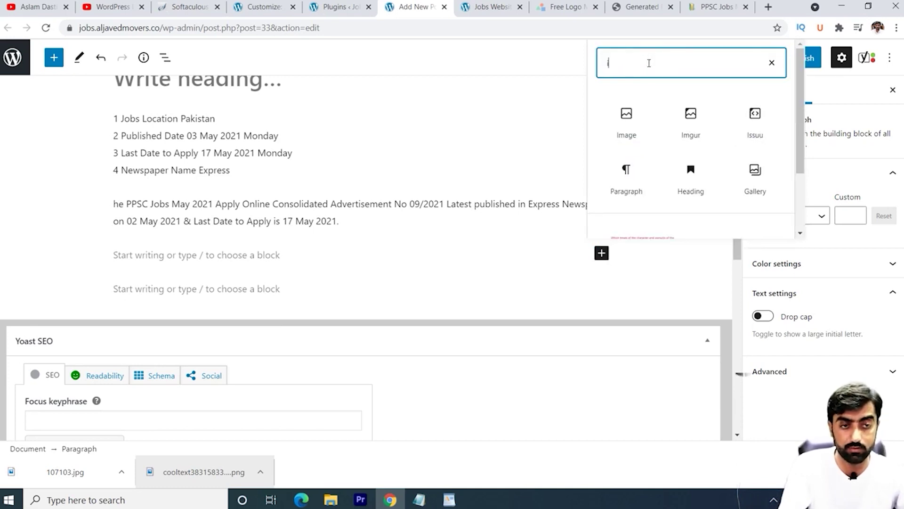
text(m)
click(636, 132)
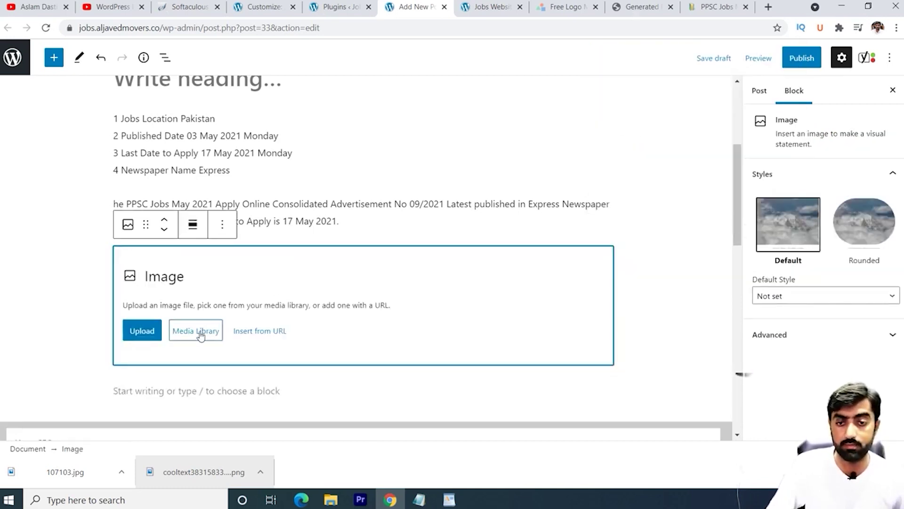
click(197, 333)
drag(70, 470, 236, 254)
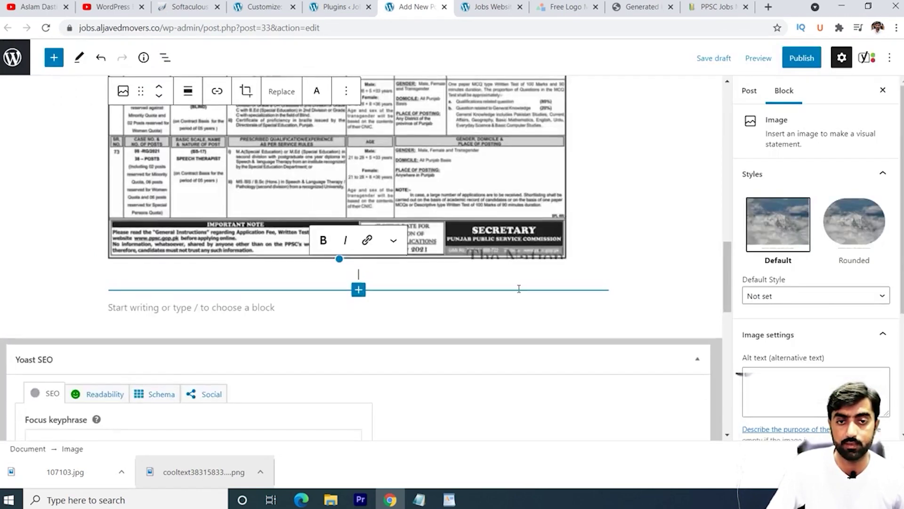
scroll(400, 278, up, 10)
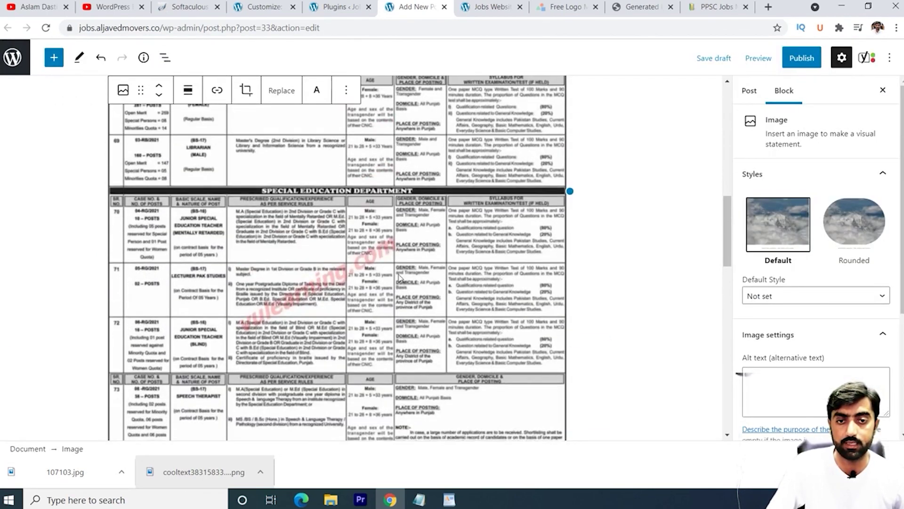
scroll(399, 277, up, 5)
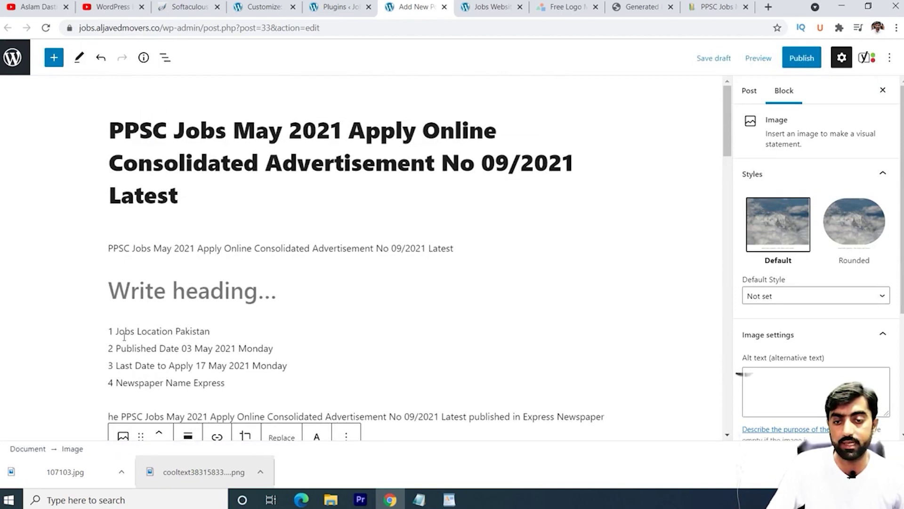
Step: Review the post's details list, then switch to the PPSC Jobs source page with its job details table
scroll(125, 337, down, 1)
click(169, 300)
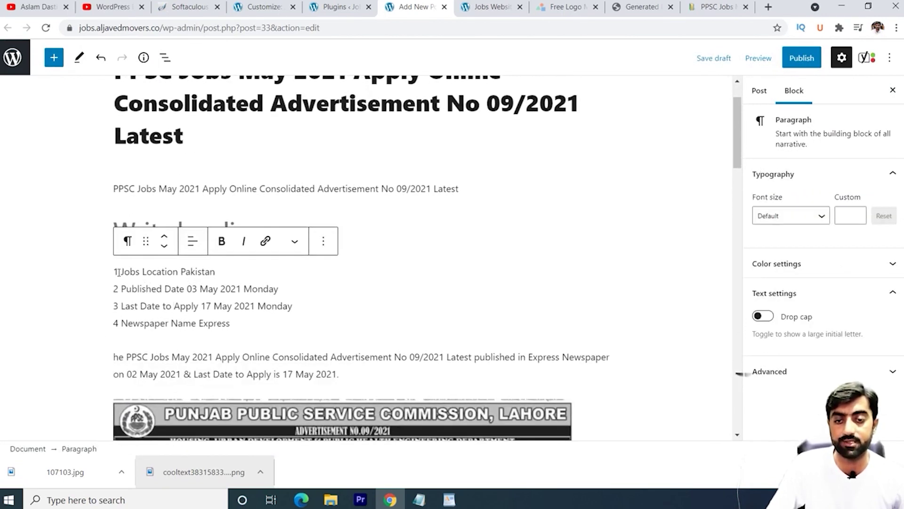
drag(115, 271, 191, 306)
click(232, 306)
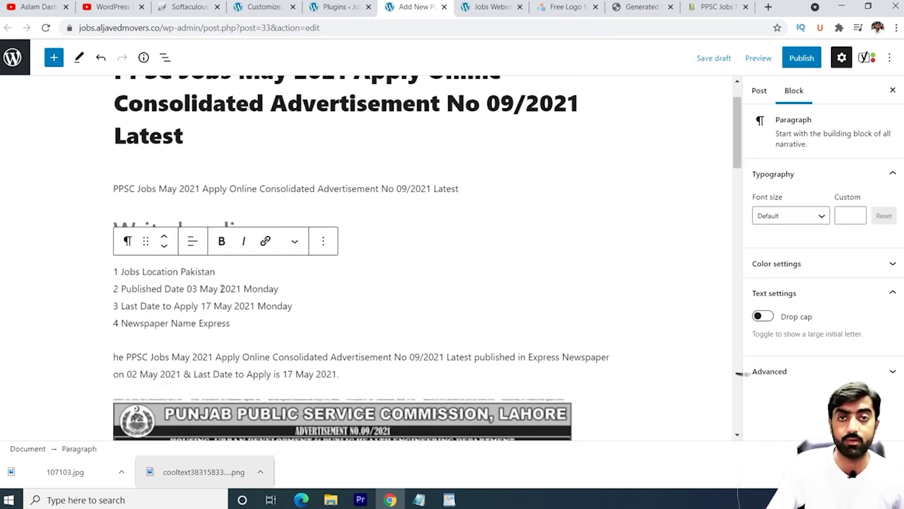
click(173, 233)
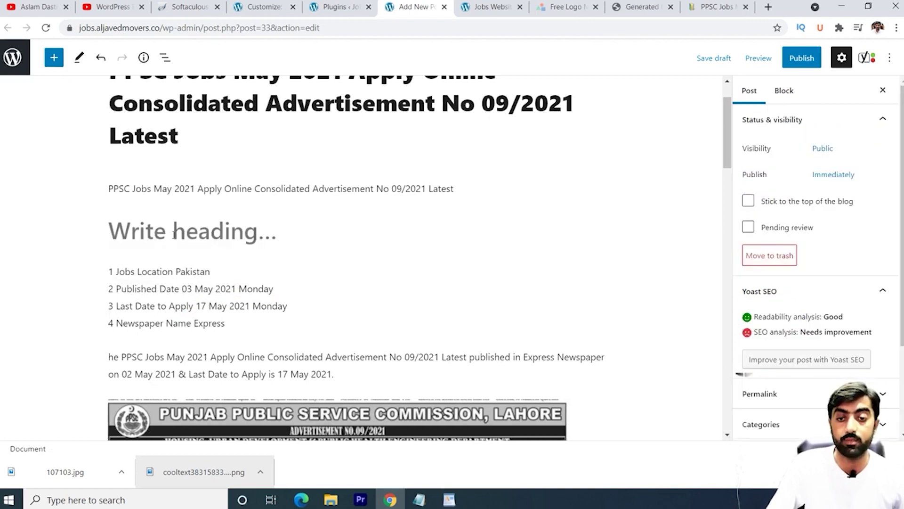
click(706, 7)
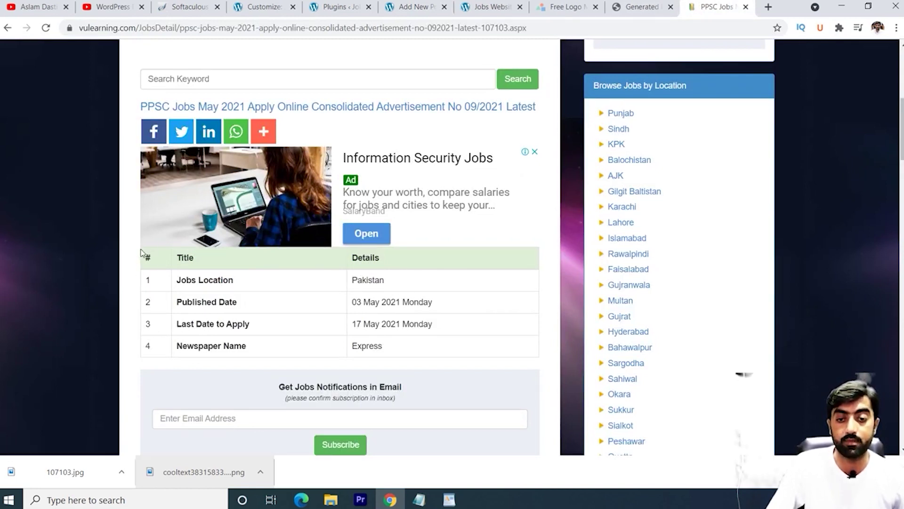
Step: Look over the source page's job details table, then return to the Add New Post editor
drag(143, 255, 488, 346)
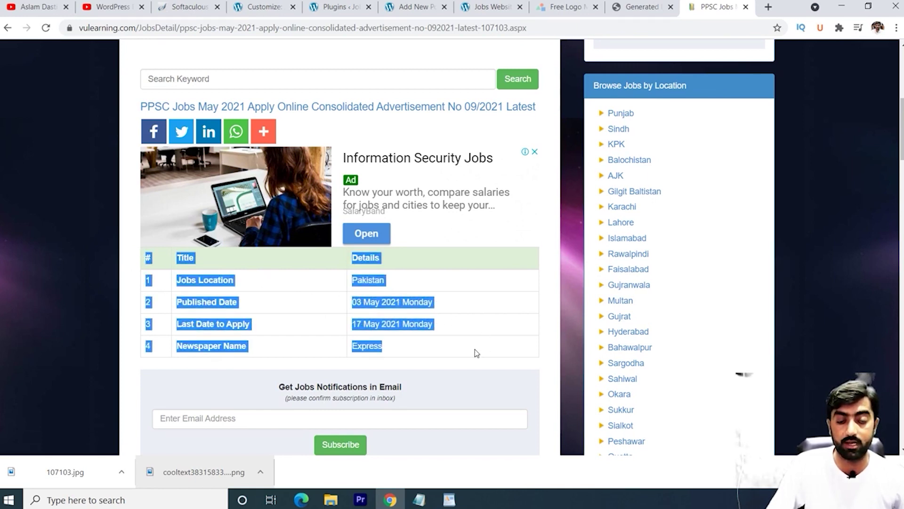
click(471, 351)
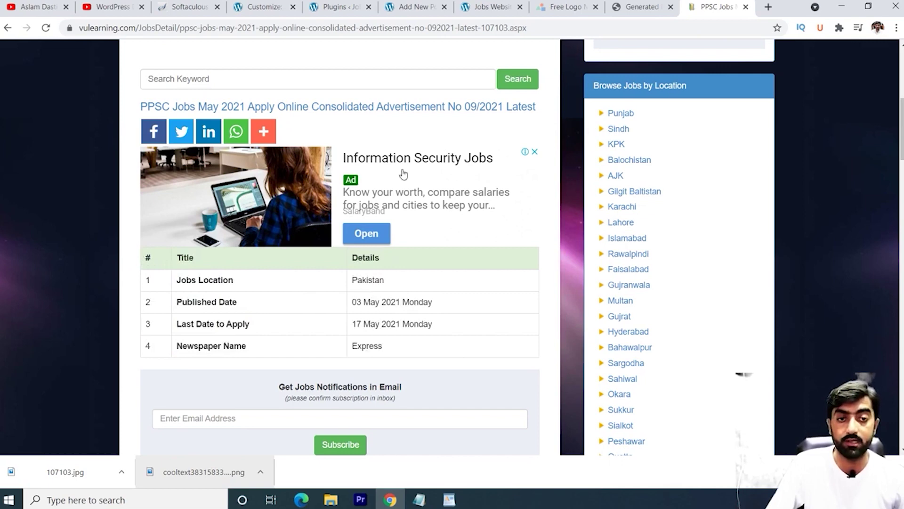
click(423, 4)
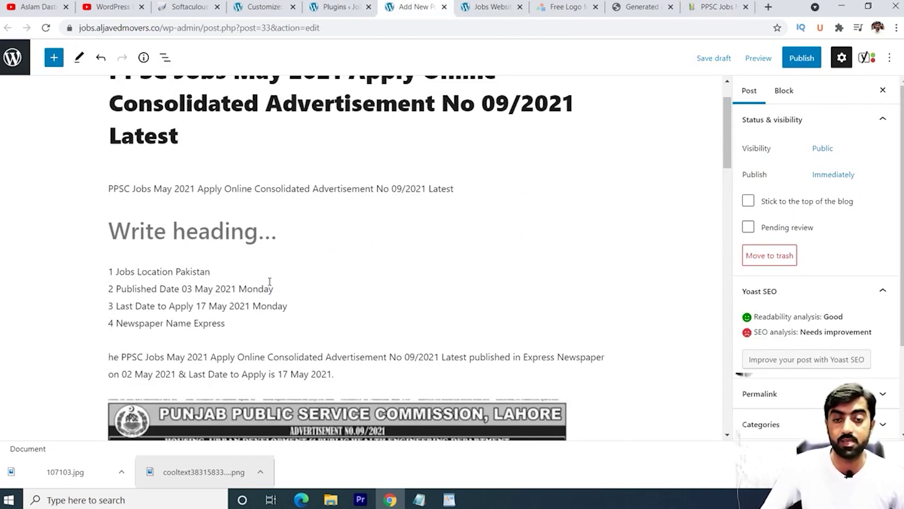
scroll(271, 278, down, 4)
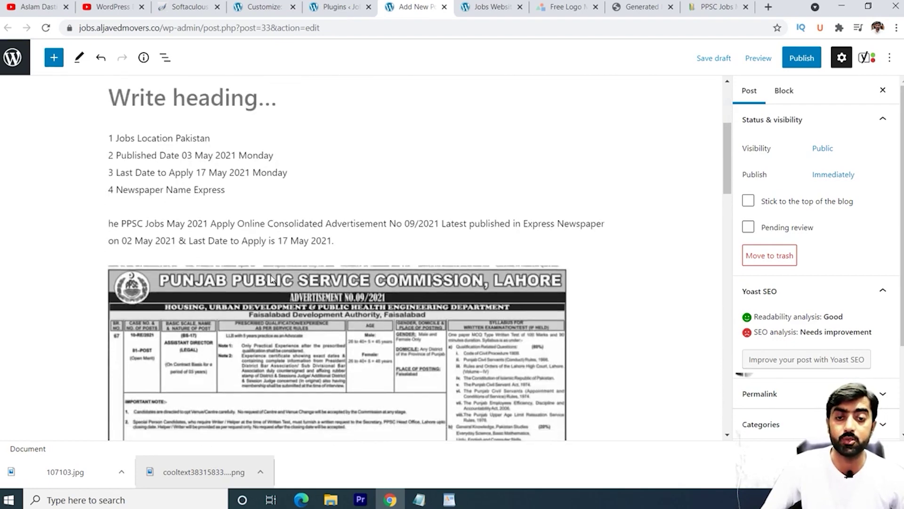
scroll(279, 276, up, 4)
scroll(278, 276, down, 4)
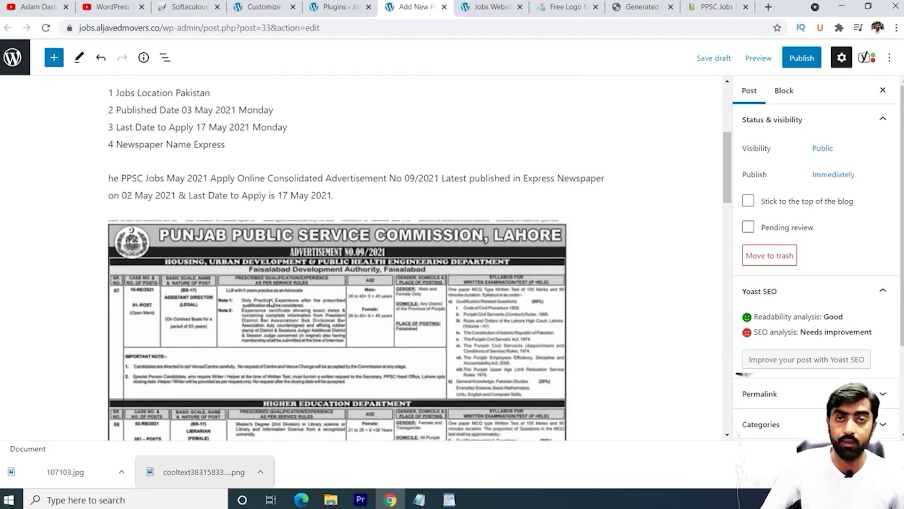
scroll(273, 291, up, 5)
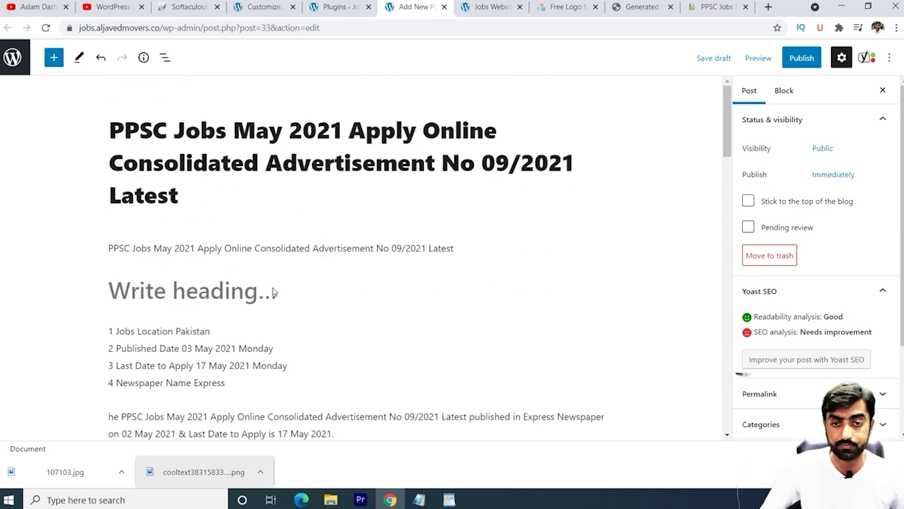
scroll(273, 287, down, 4)
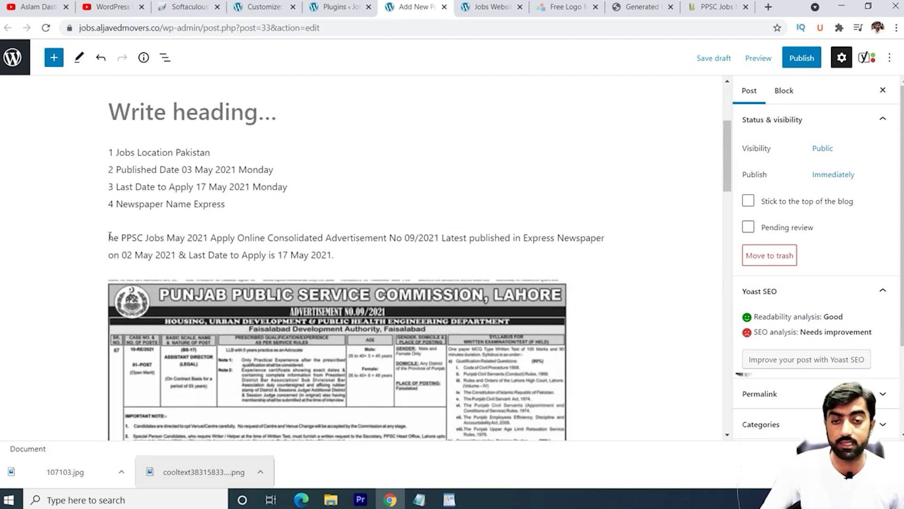
drag(110, 236, 325, 246)
click(323, 254)
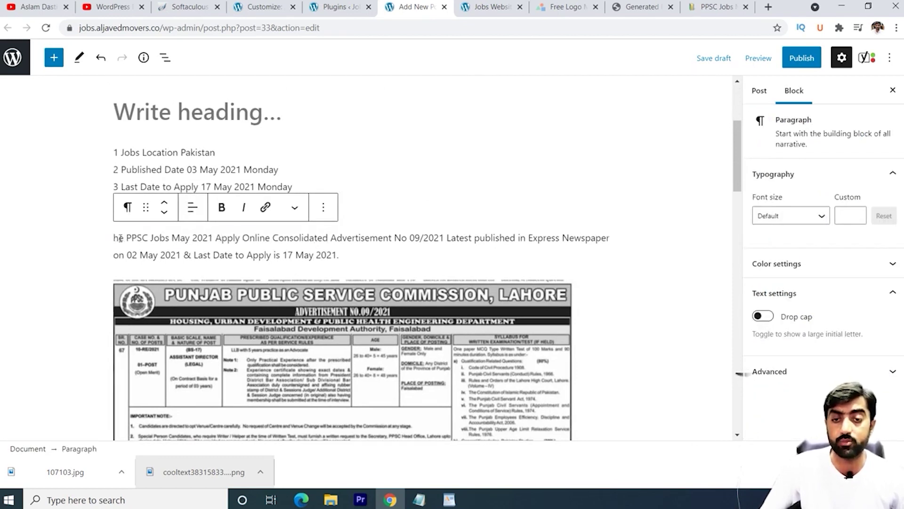
drag(116, 239, 368, 255)
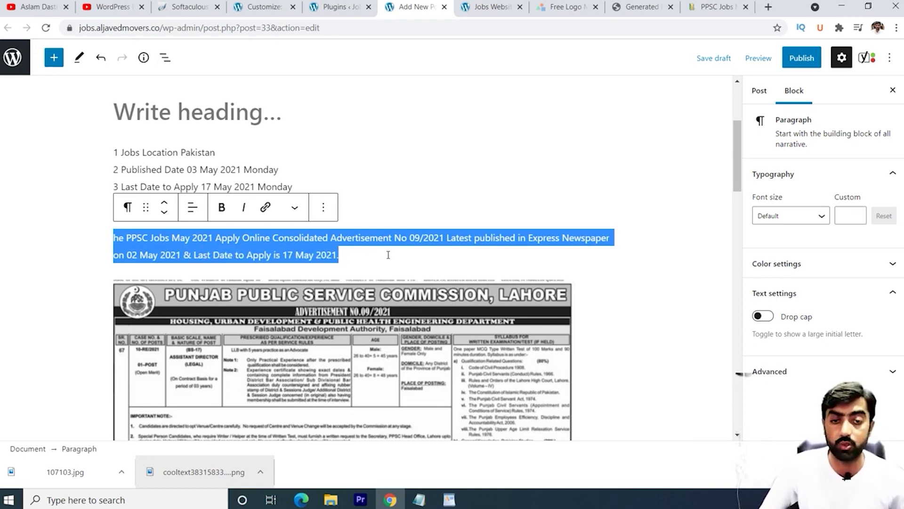
click(388, 255)
scroll(388, 255, down, 4)
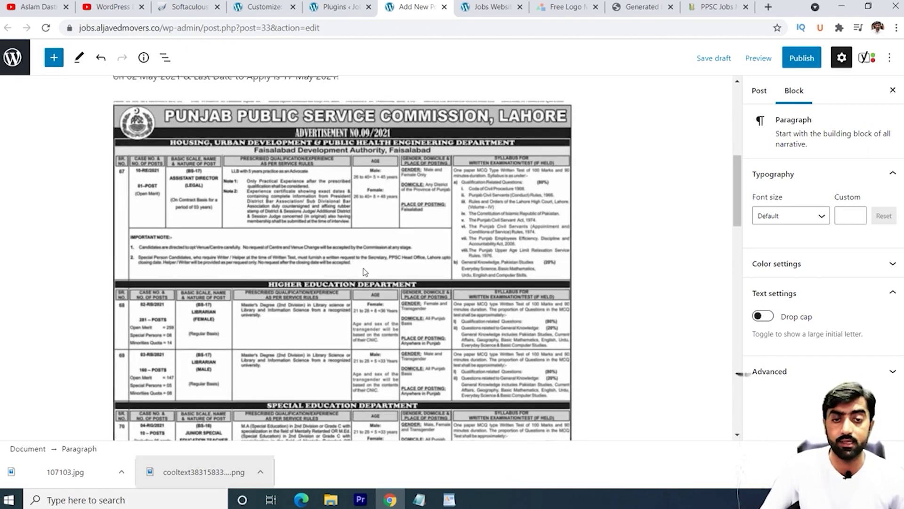
scroll(389, 271, up, 10)
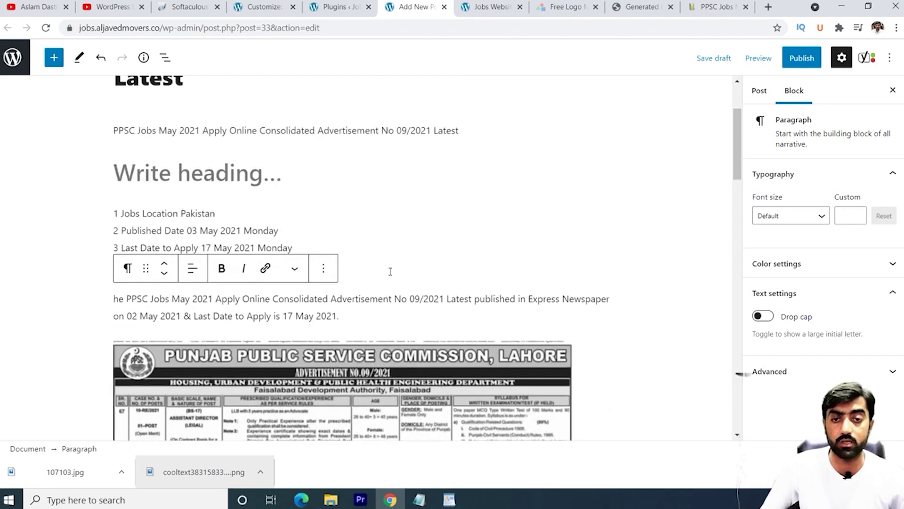
scroll(355, 273, down, 10)
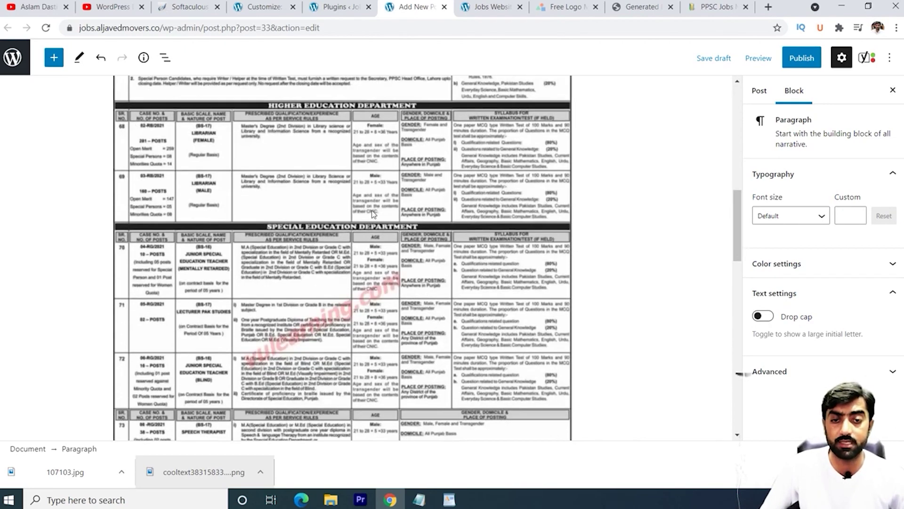
scroll(337, 196, up, 5)
scroll(306, 158, up, 5)
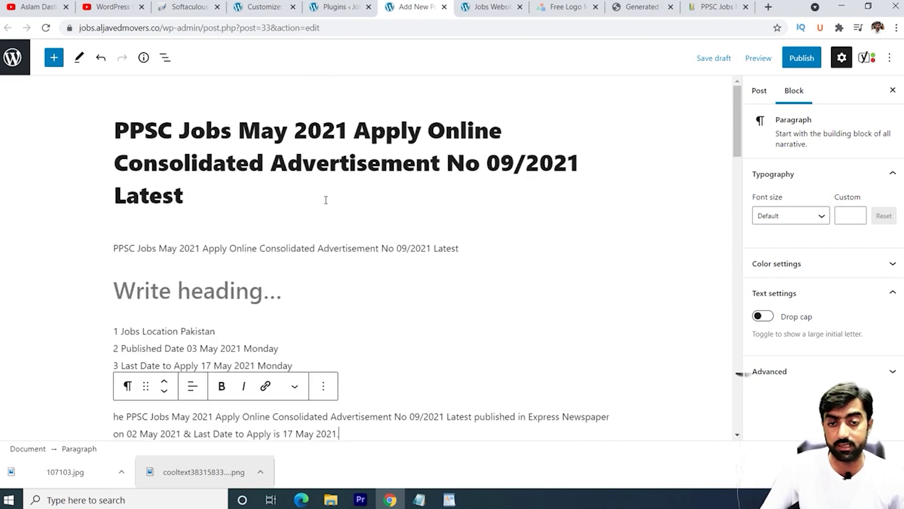
scroll(240, 262, down, 10)
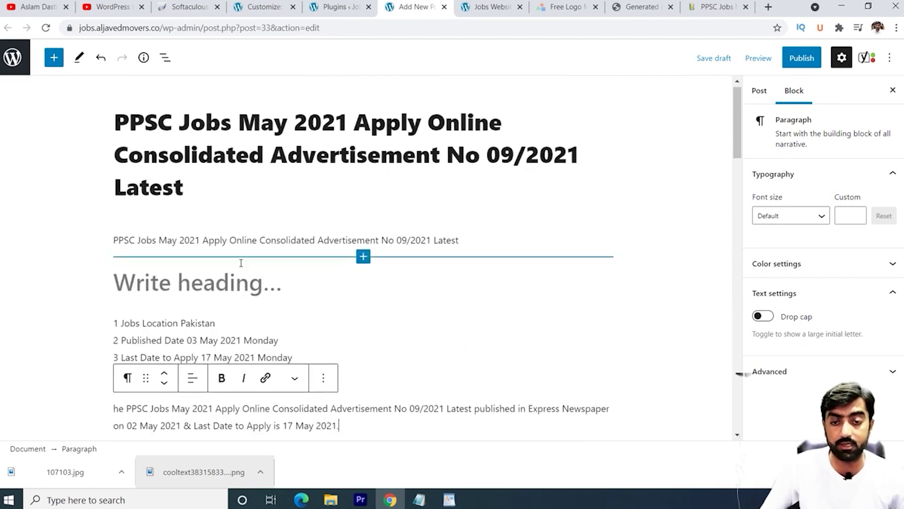
Step: Scroll down to the Yoast SEO meta box and expand its SEO analysis section
scroll(341, 266, down, 5)
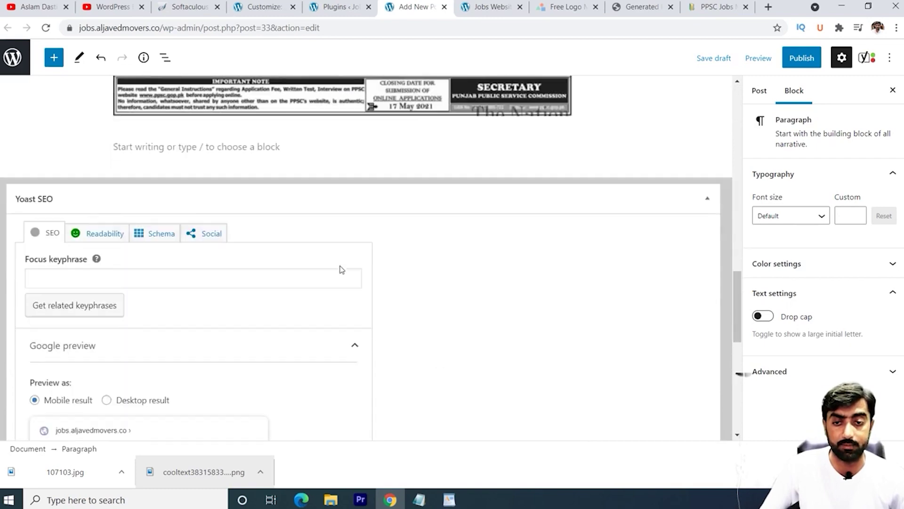
scroll(302, 265, up, 1)
scroll(263, 264, down, 1)
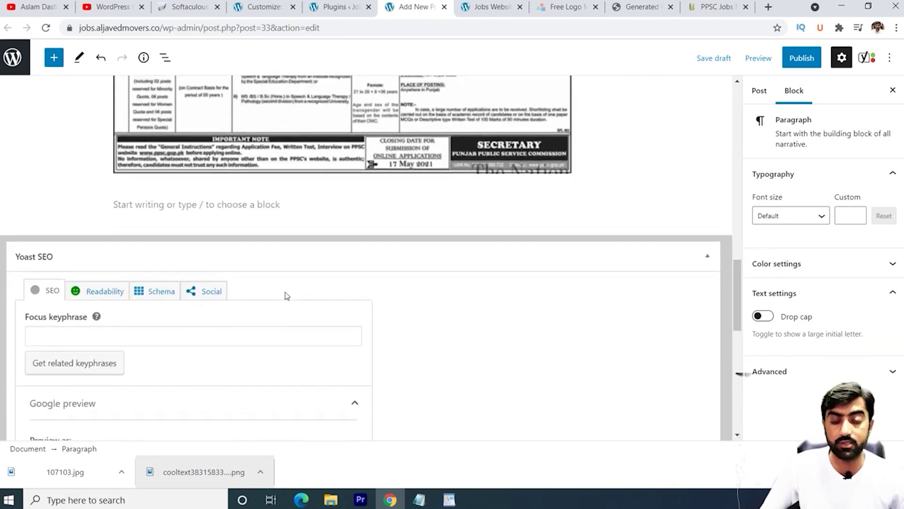
scroll(294, 293, down, 5)
scroll(292, 283, up, 3)
scroll(292, 283, up, 5)
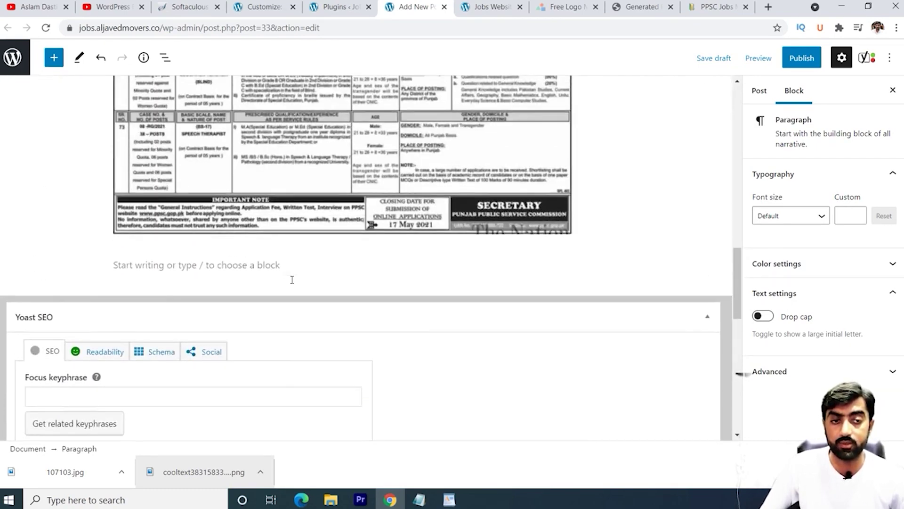
scroll(292, 282, down, 10)
scroll(236, 282, down, 1)
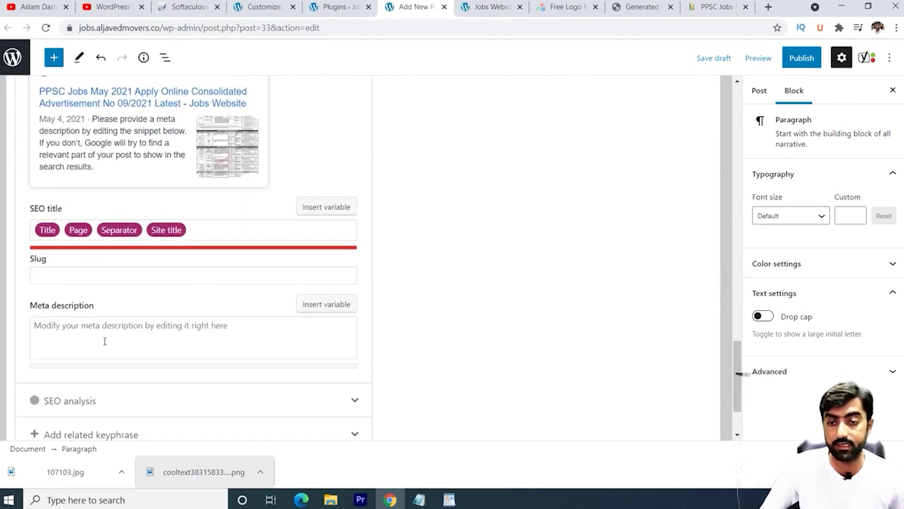
scroll(104, 341, down, 2)
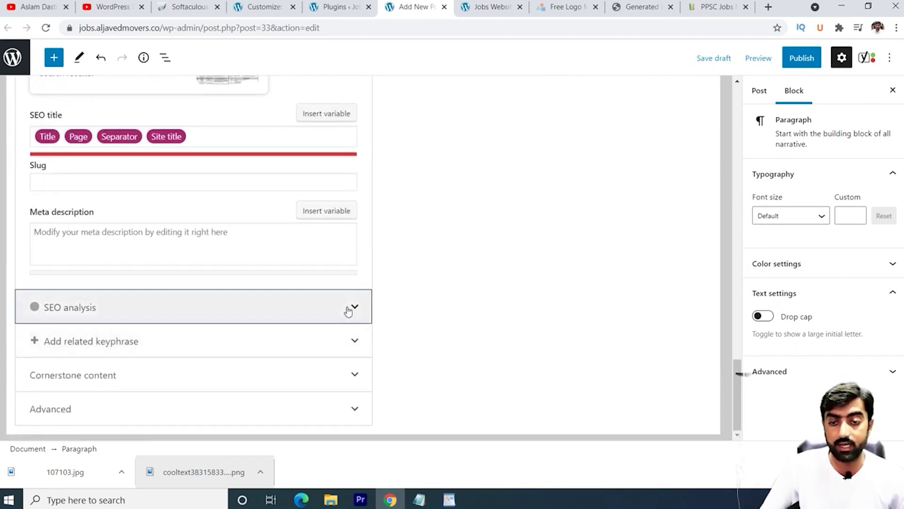
click(348, 309)
Step: Read through the seven Yoast SEO problems and one improvement
scroll(374, 312, down, 5)
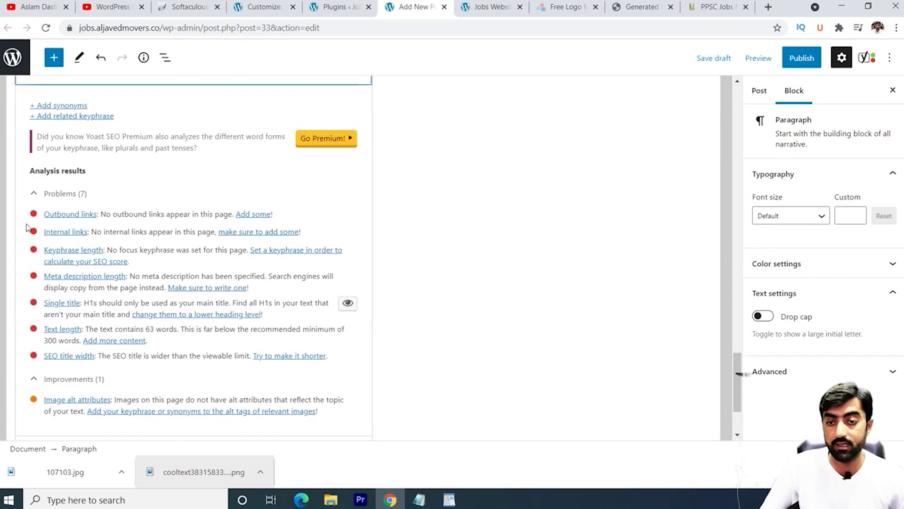
scroll(38, 222, down, 3)
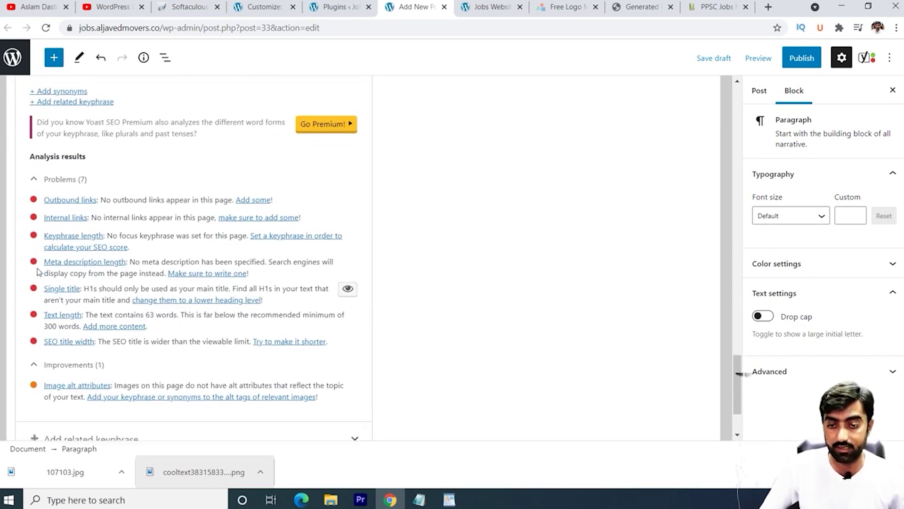
scroll(51, 232, up, 15)
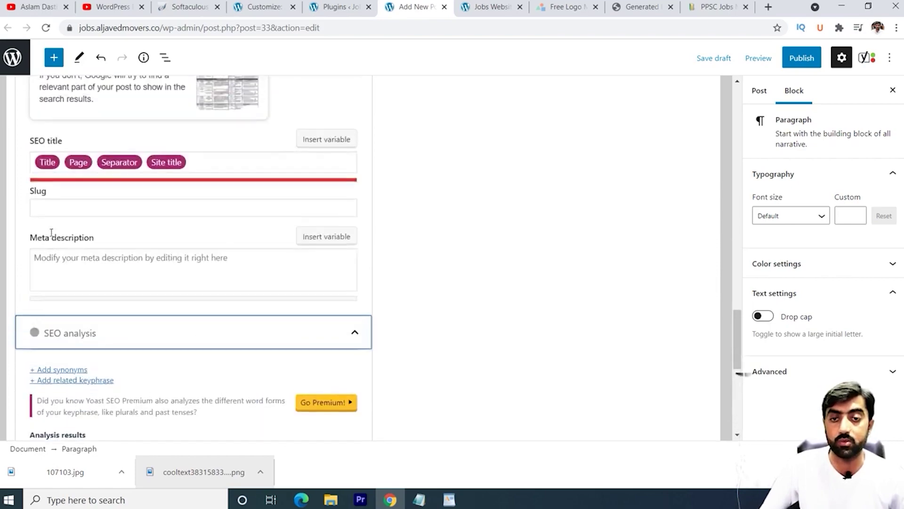
scroll(161, 217, up, 6)
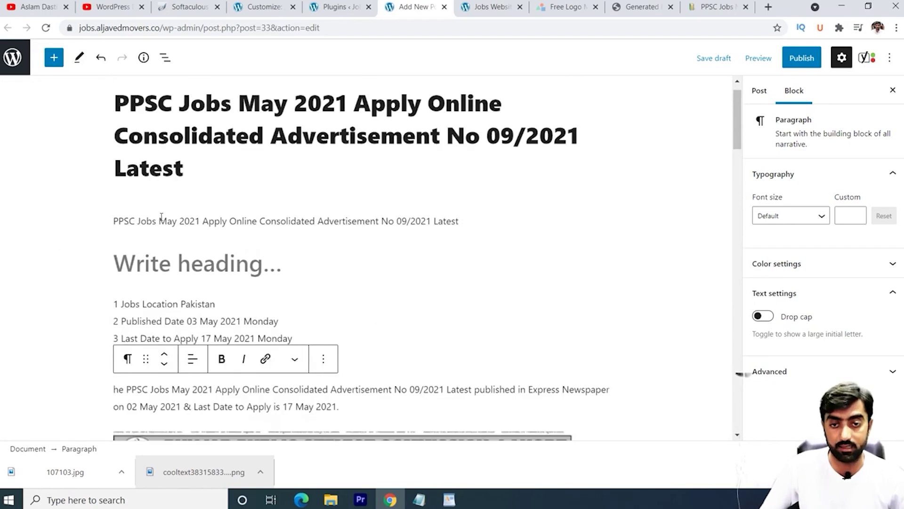
scroll(230, 245, down, 20)
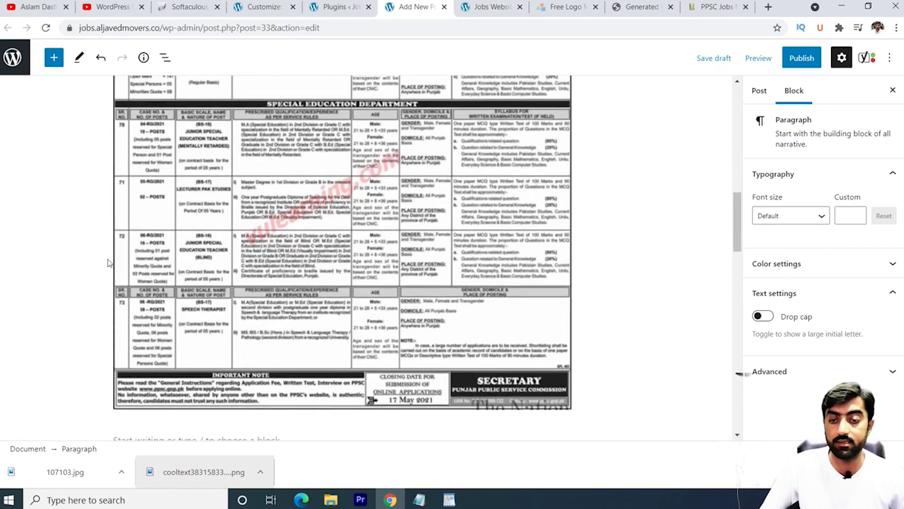
scroll(109, 263, up, 3)
scroll(113, 264, down, 6)
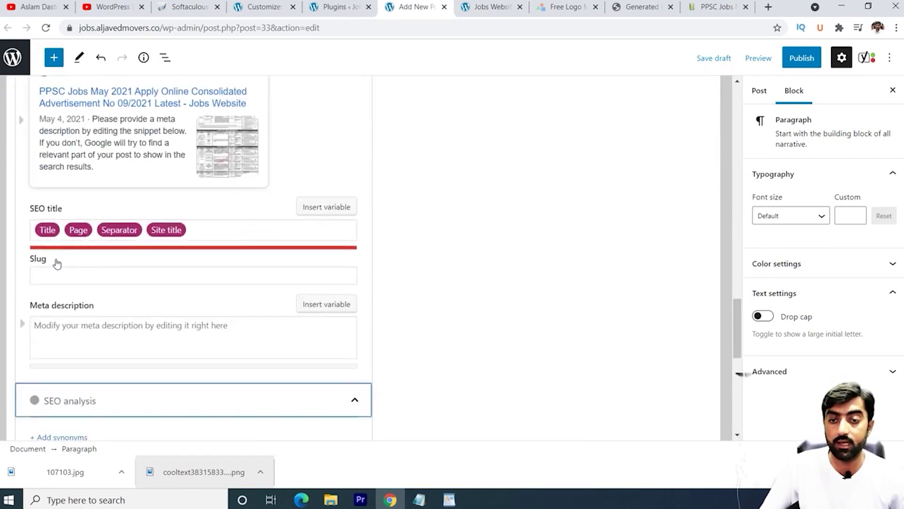
scroll(108, 240, down, 5)
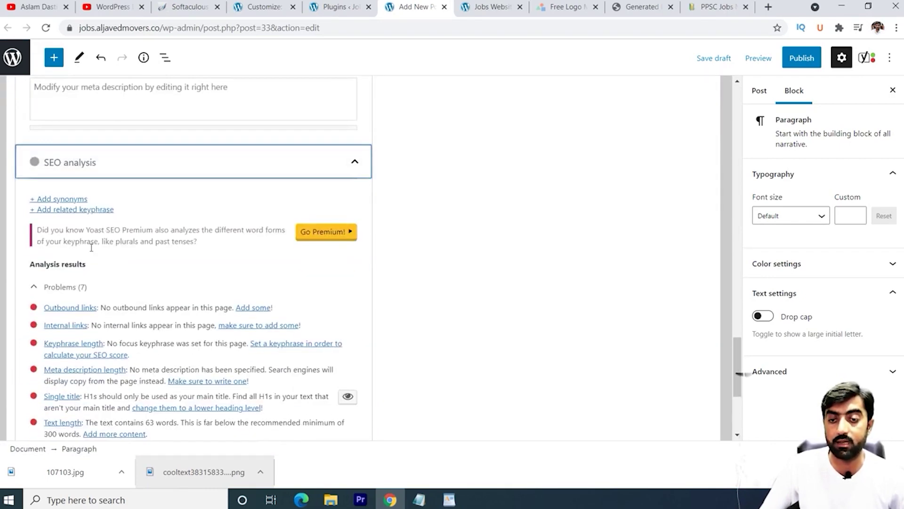
scroll(130, 328, down, 1)
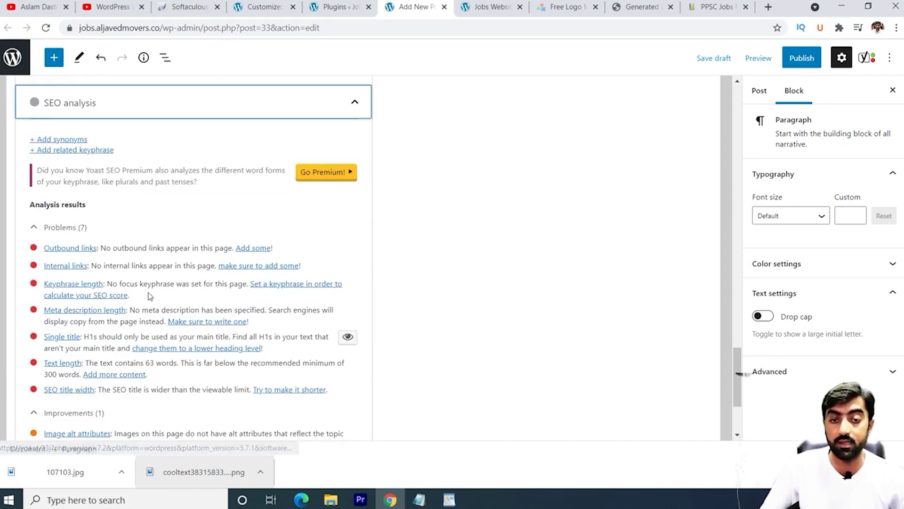
scroll(151, 295, up, 4)
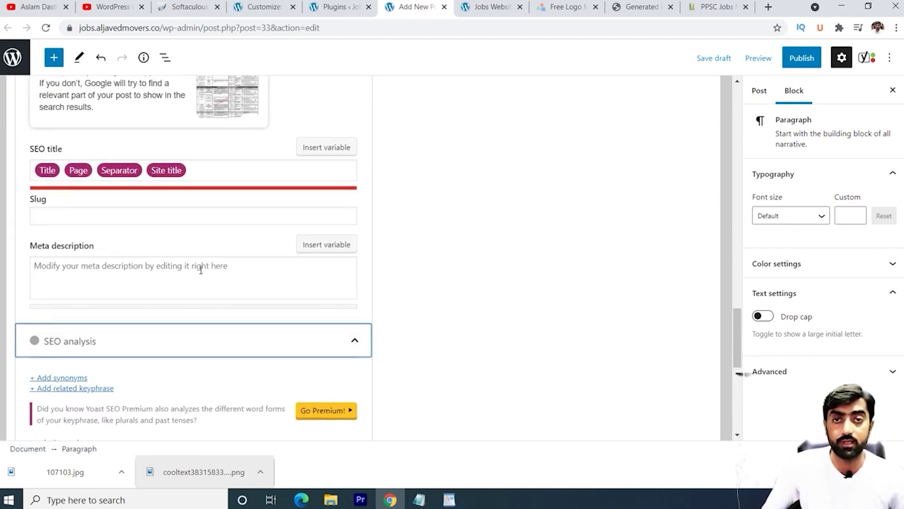
scroll(202, 270, up, 15)
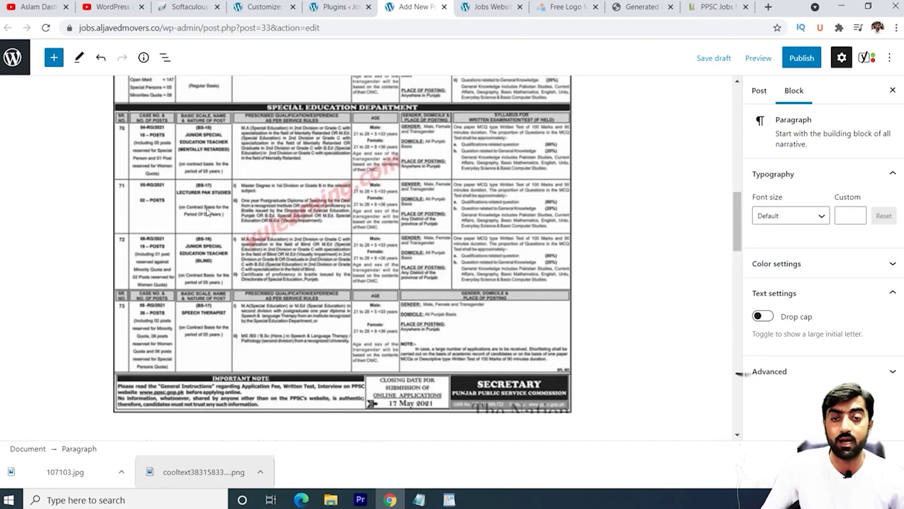
scroll(235, 170, up, 5)
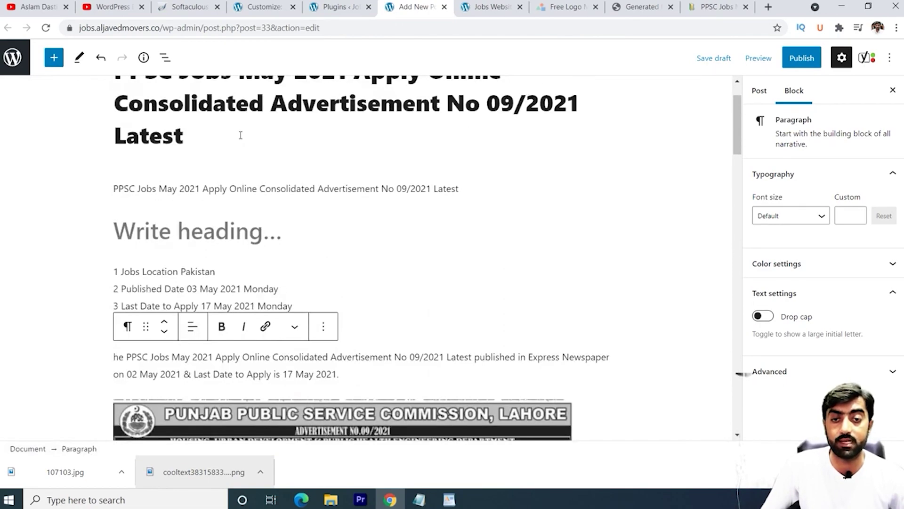
scroll(242, 188, down, 15)
scroll(240, 190, down, 12)
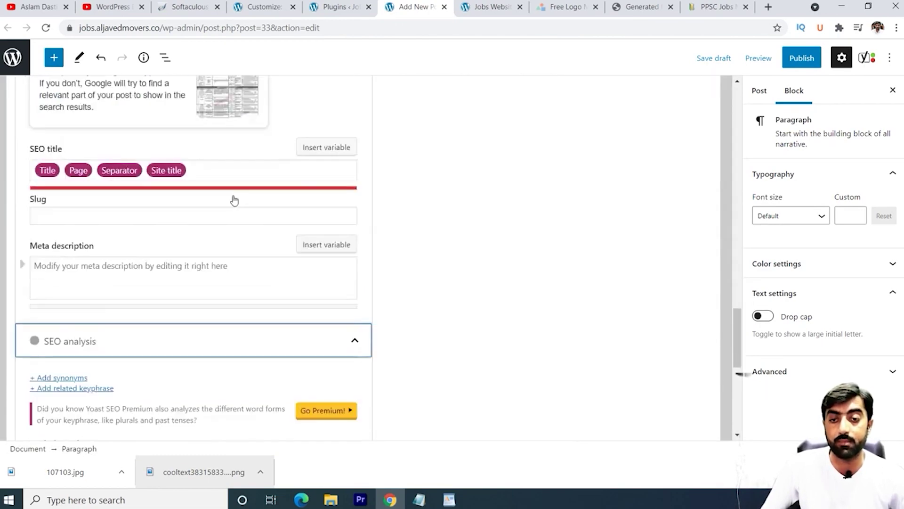
scroll(368, 214, down, 6)
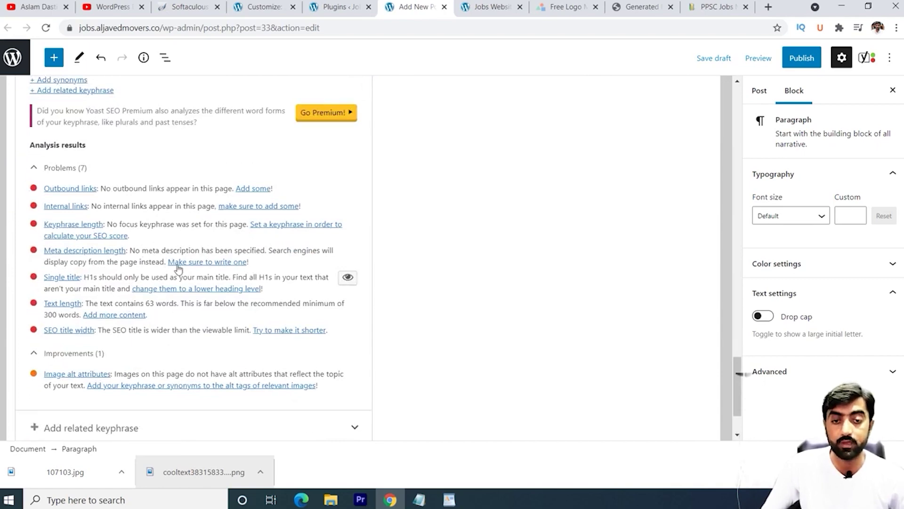
scroll(178, 268, up, 15)
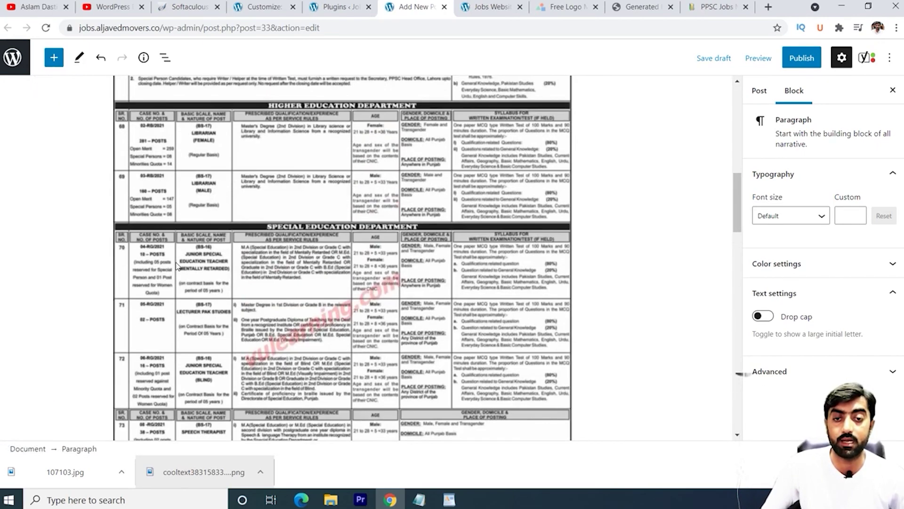
scroll(178, 266, up, 10)
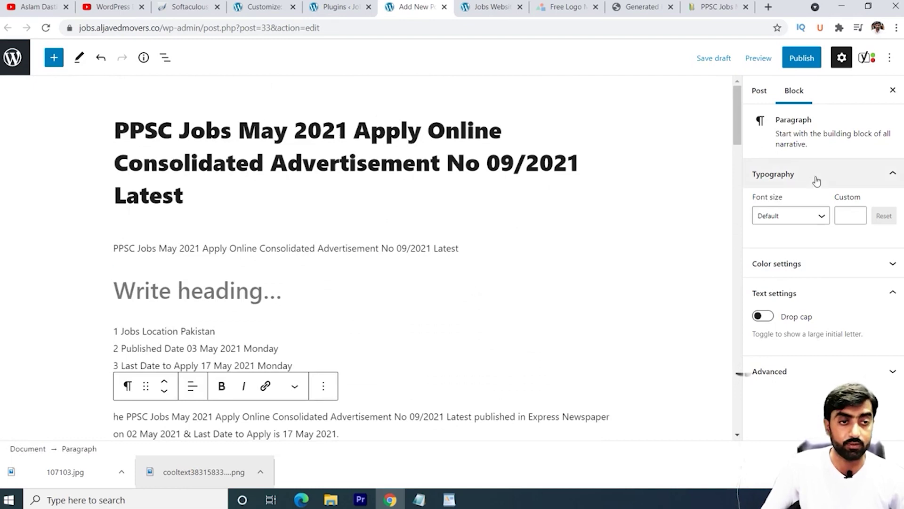
Step: Tick the PPSC Jobs category in the Post settings and expand the Featured image panel
click(757, 91)
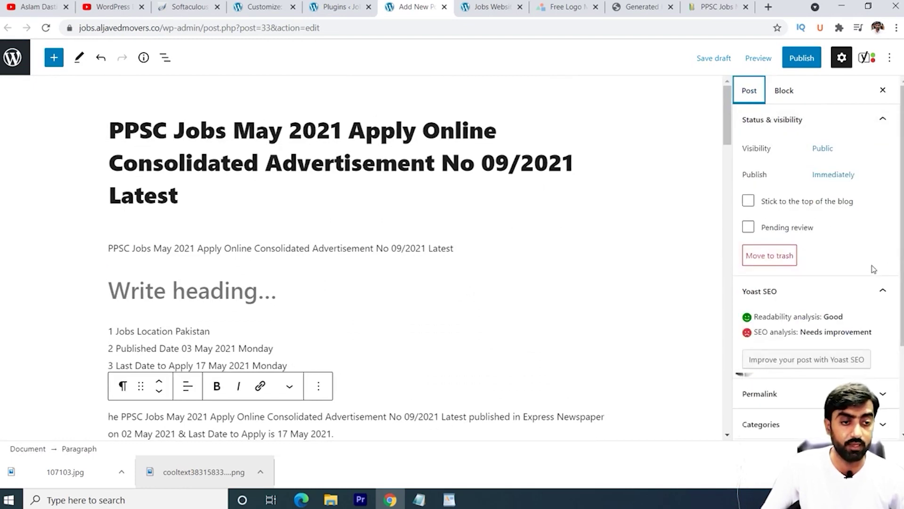
scroll(874, 269, down, 3)
click(794, 306)
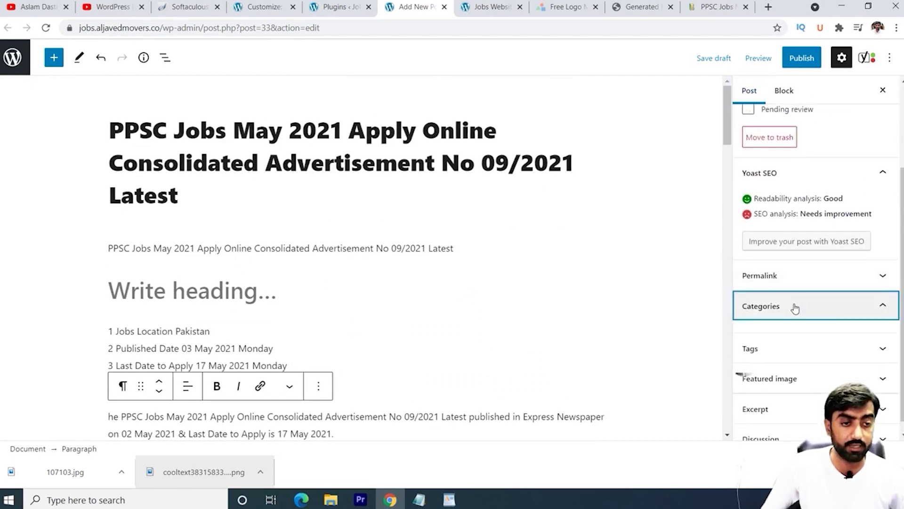
scroll(810, 305, down, 3)
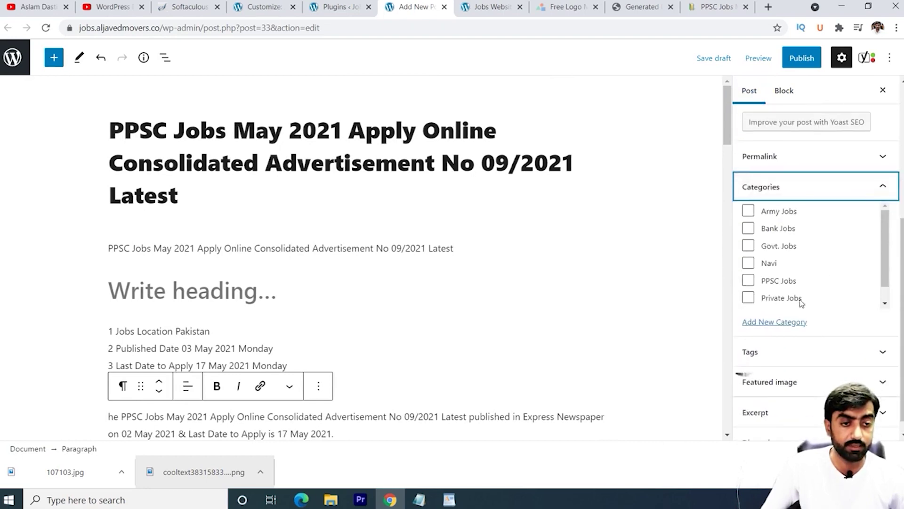
click(748, 281)
scroll(708, 283, down, 4)
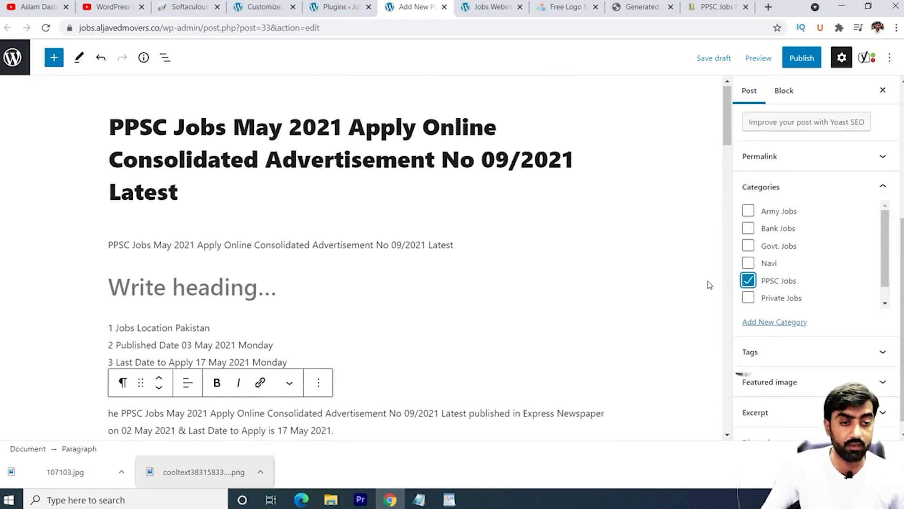
scroll(802, 344, down, 1)
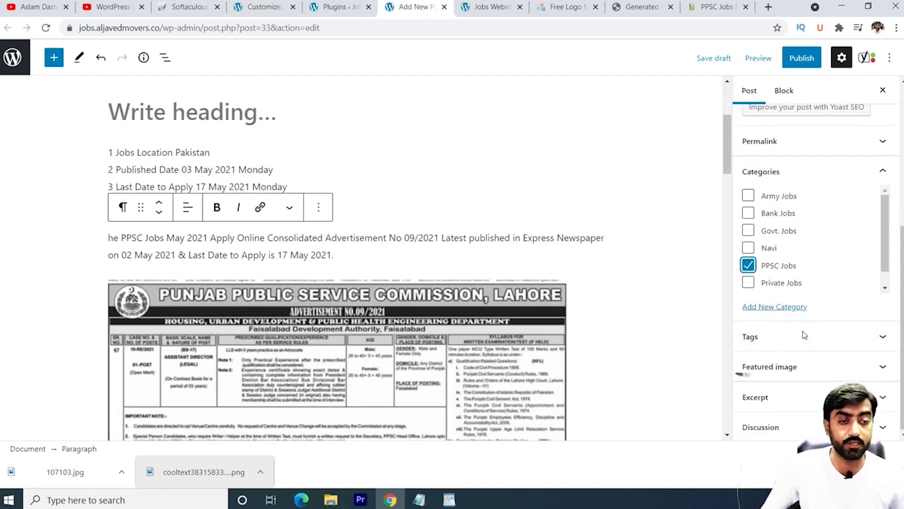
click(804, 367)
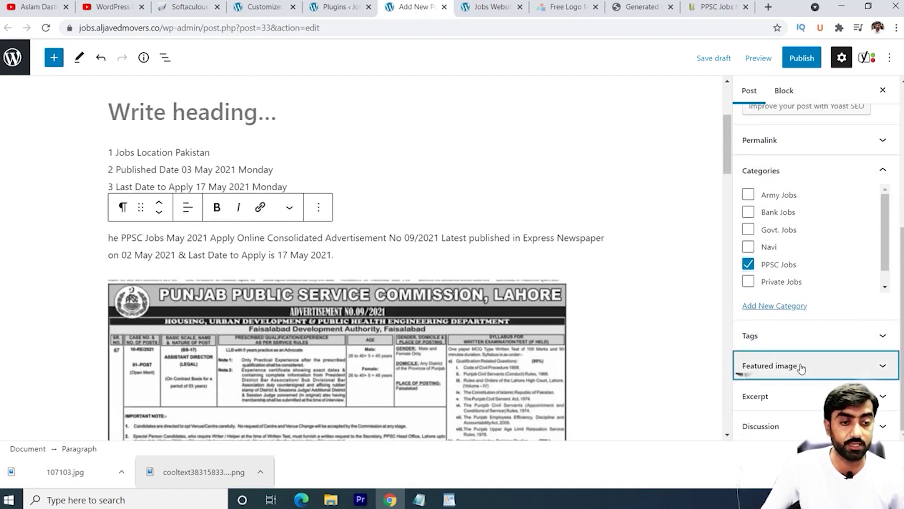
Step: Choose the 107103.jpg advertisement scan from the Media Library as the featured image
click(805, 396)
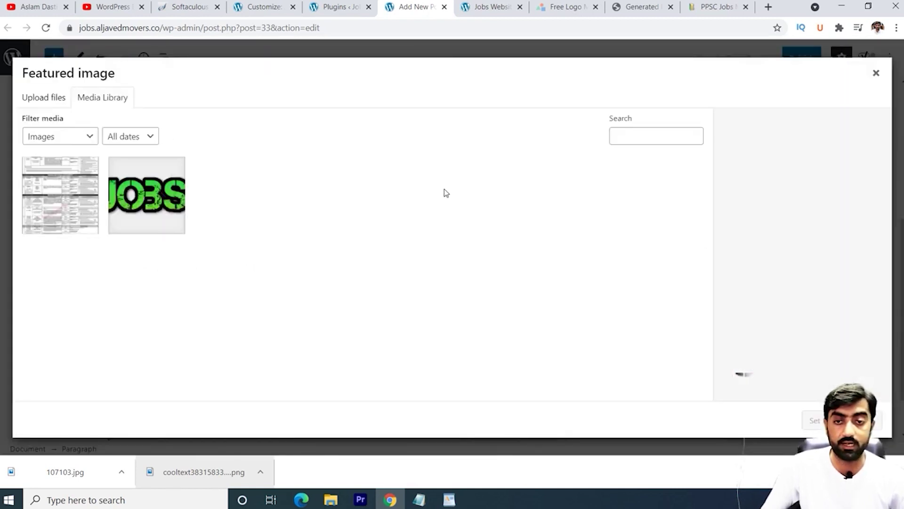
click(90, 187)
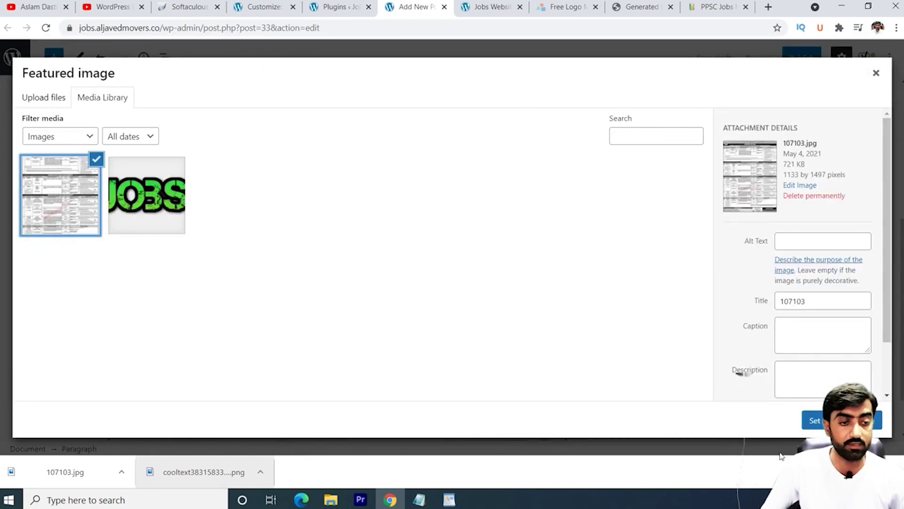
click(843, 420)
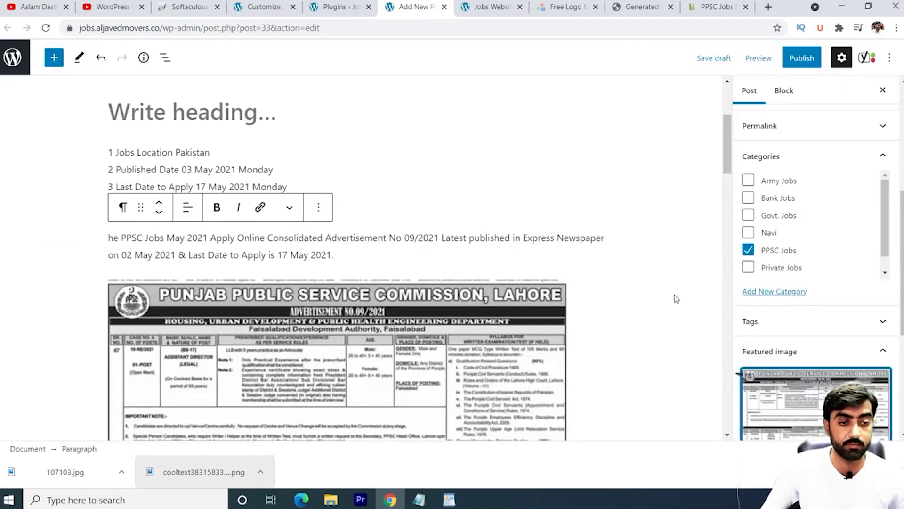
scroll(673, 298, down, 5)
scroll(662, 300, up, 7)
scroll(662, 300, up, 3)
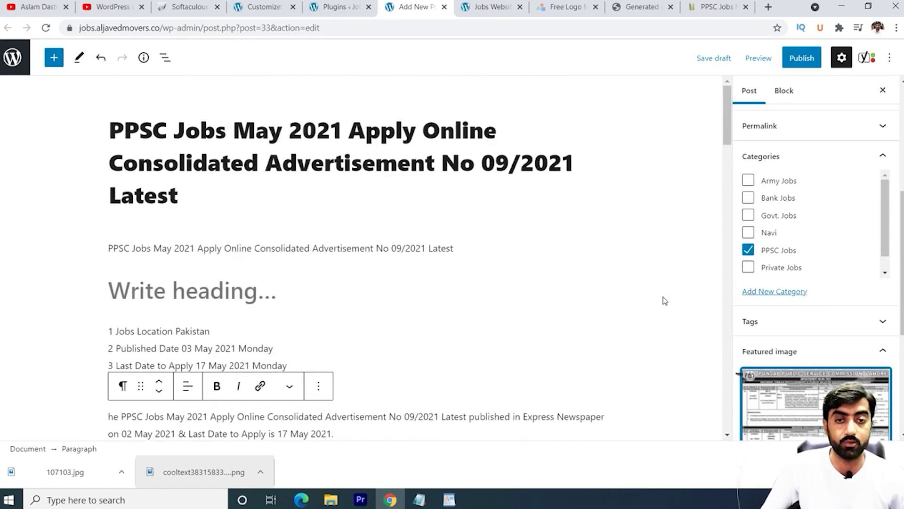
Step: Publish the post, confirming in the pre-publish panel, and open the live post in a new tab
click(802, 58)
click(789, 56)
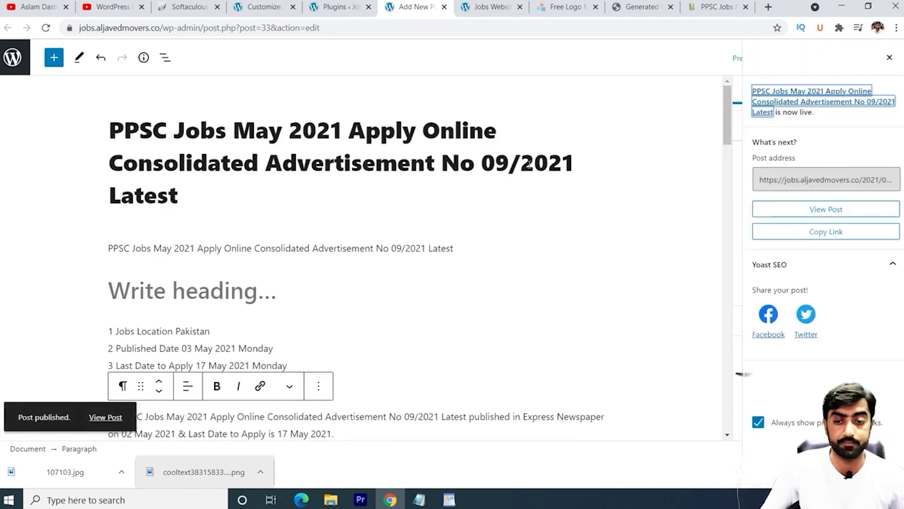
right_click(104, 417)
click(143, 319)
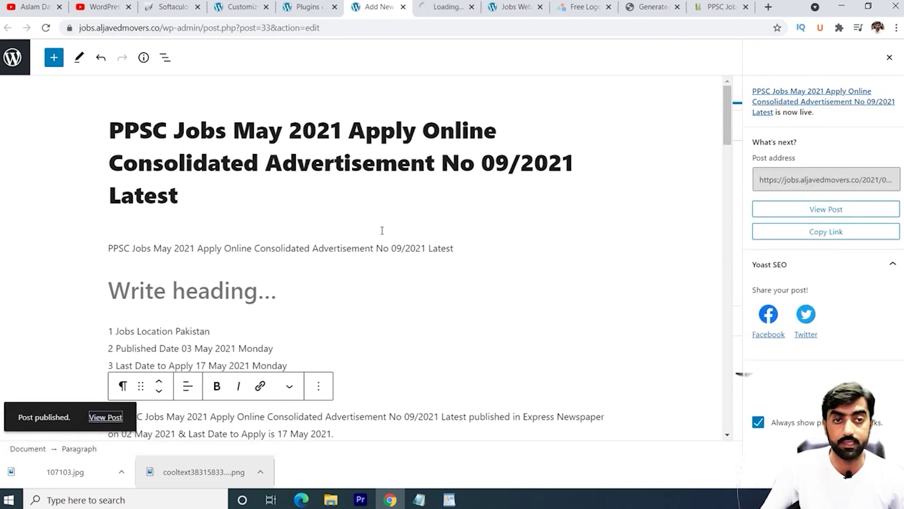
Step: Reload the Jobs Website homepage and open the new PPSC Jobs post
click(514, 6)
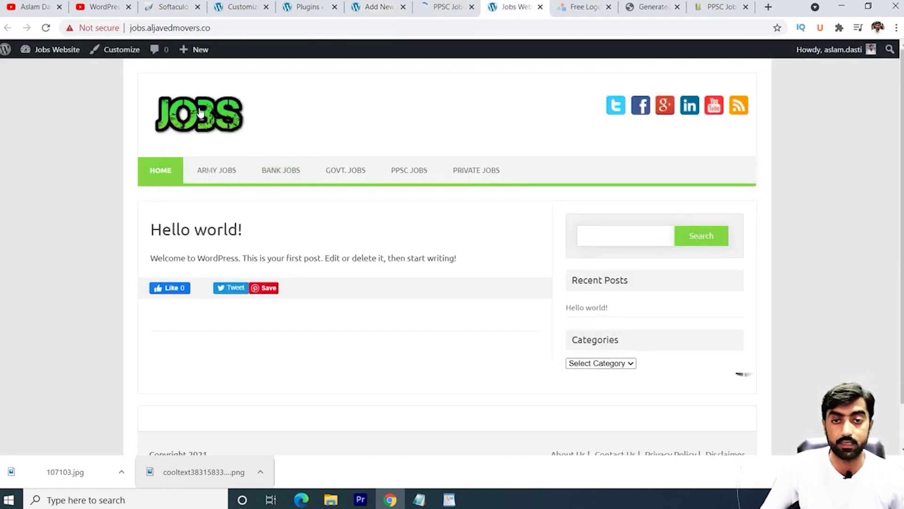
click(46, 28)
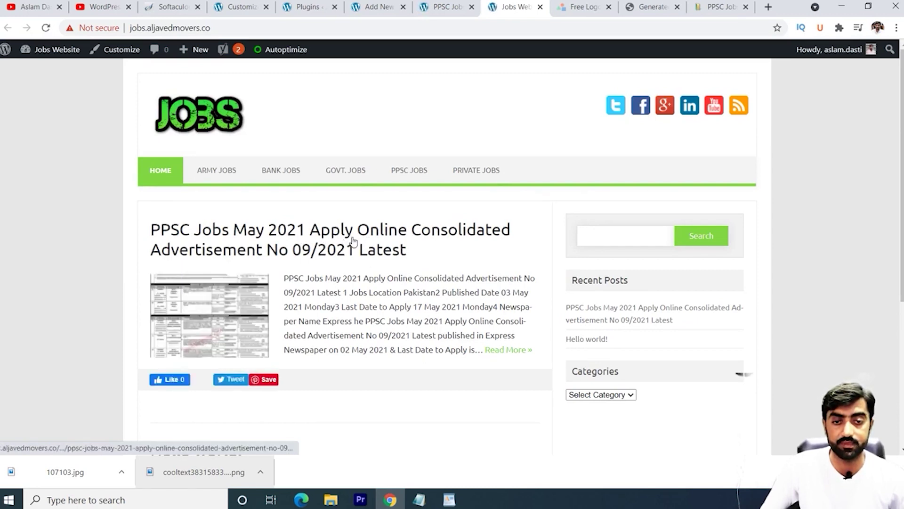
click(320, 245)
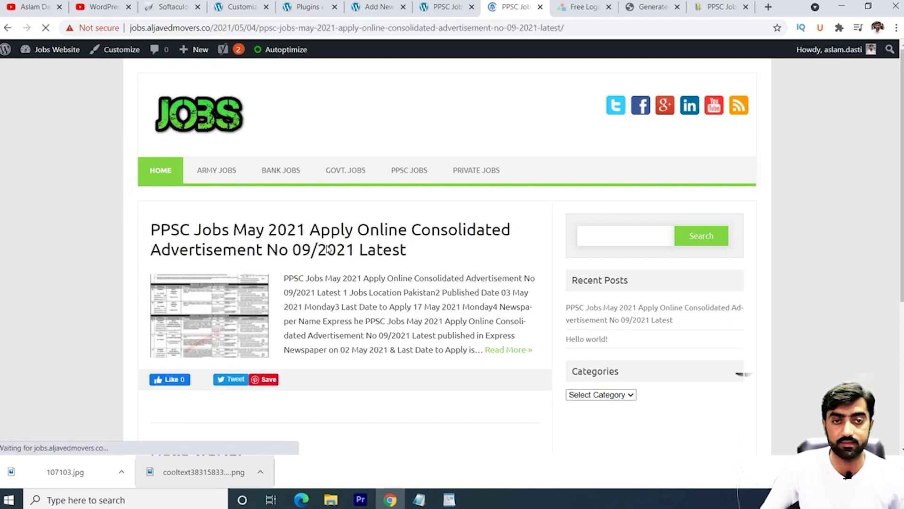
scroll(342, 260, down, 1)
scroll(342, 260, down, 3)
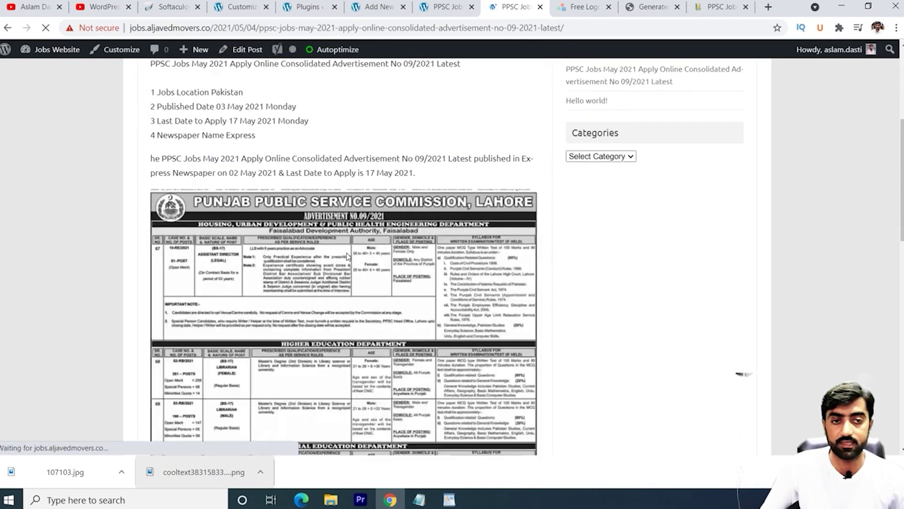
scroll(341, 259, up, 4)
scroll(324, 272, down, 2)
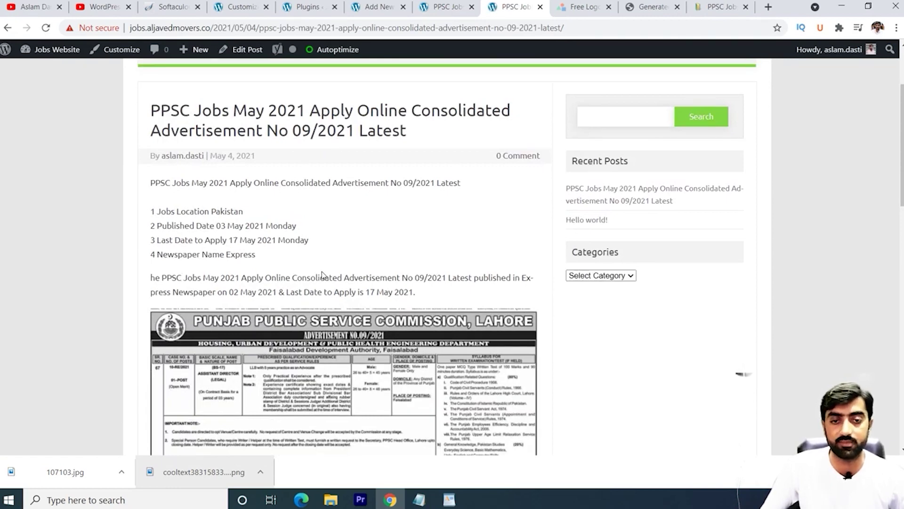
scroll(322, 275, down, 4)
scroll(323, 275, down, 6)
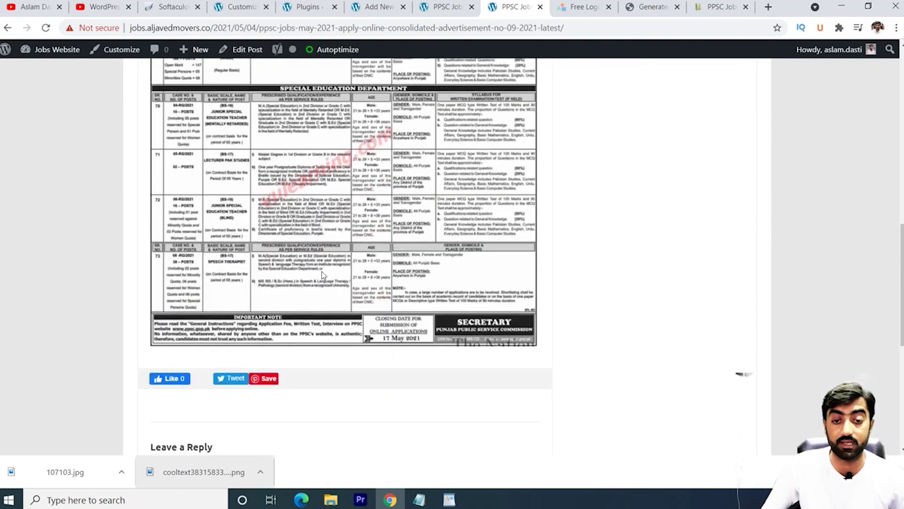
Step: Scroll through the live post and confirm PPSC Jobs appears in the sidebar Categories dropdown
scroll(321, 271, down, 1)
scroll(321, 271, up, 15)
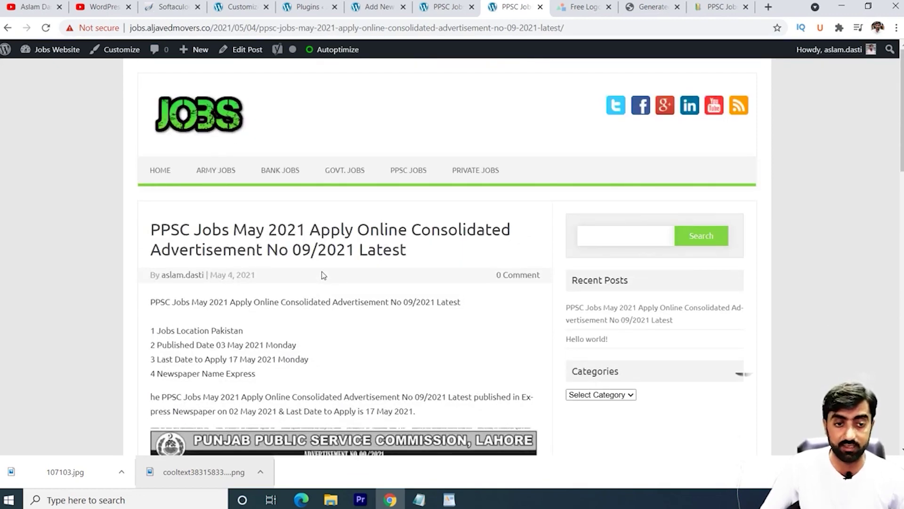
scroll(323, 276, down, 2)
scroll(330, 275, up, 2)
scroll(353, 271, down, 4)
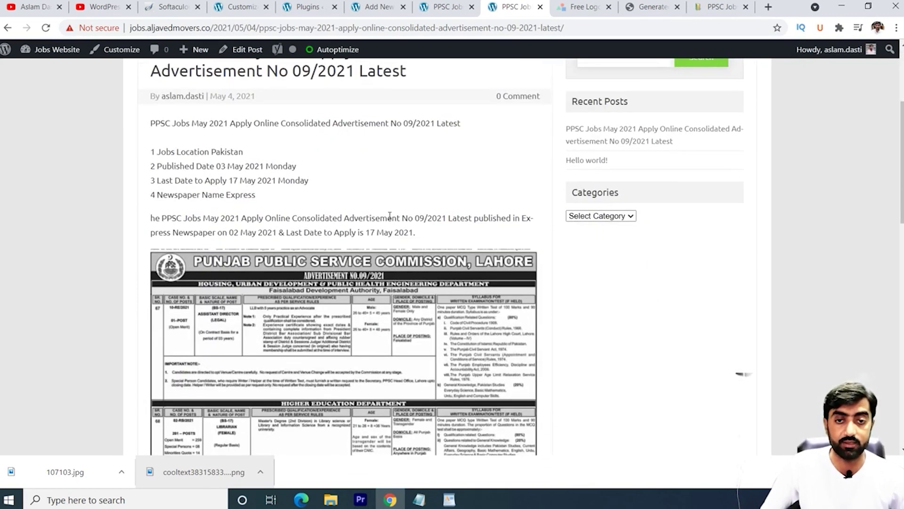
scroll(390, 216, up, 4)
scroll(420, 289, down, 1)
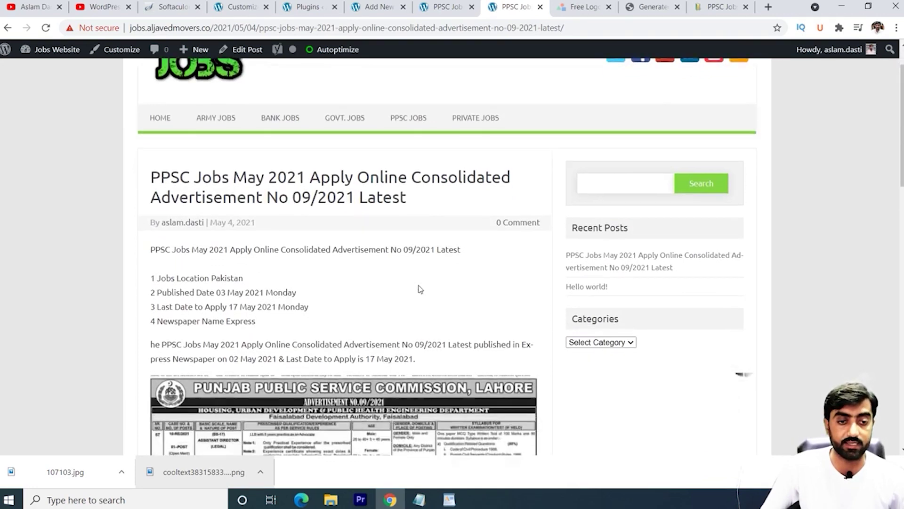
click(622, 337)
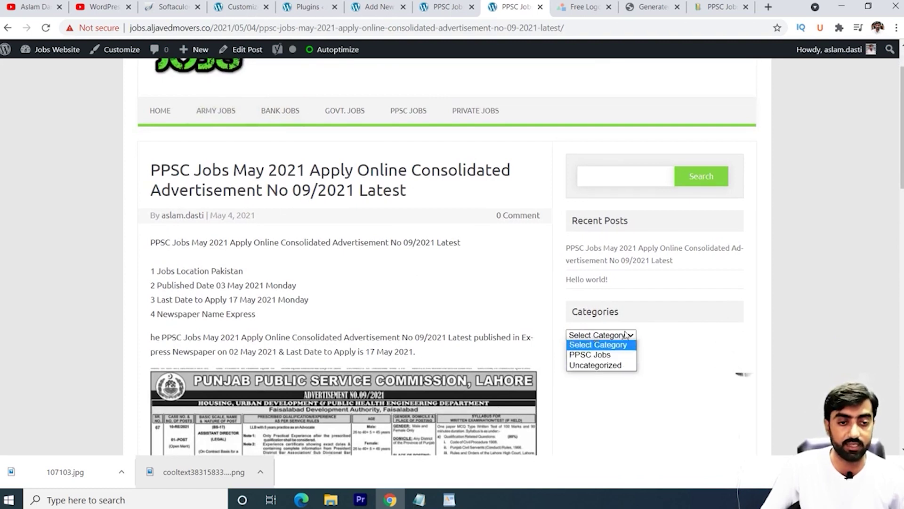
click(639, 354)
click(618, 339)
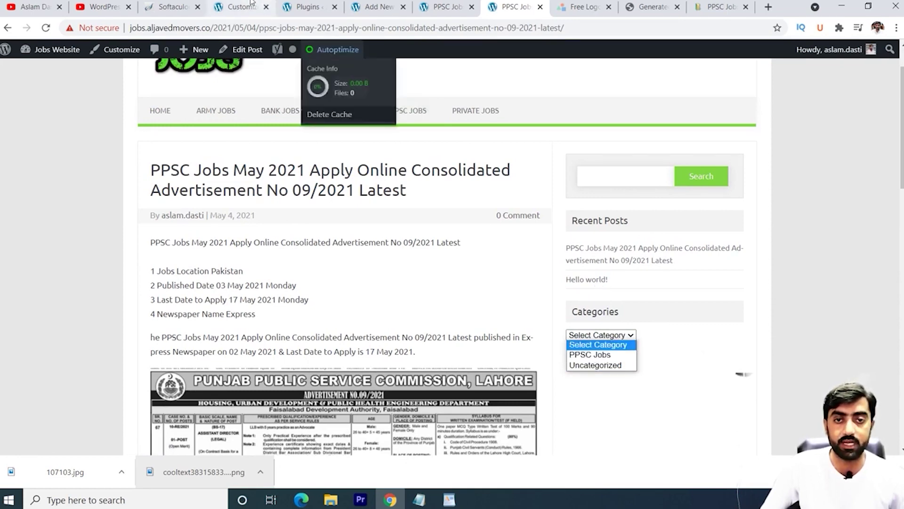
Step: Trash the default 'Hello world!' post from All Posts and dismiss the Yoast notice
click(306, 7)
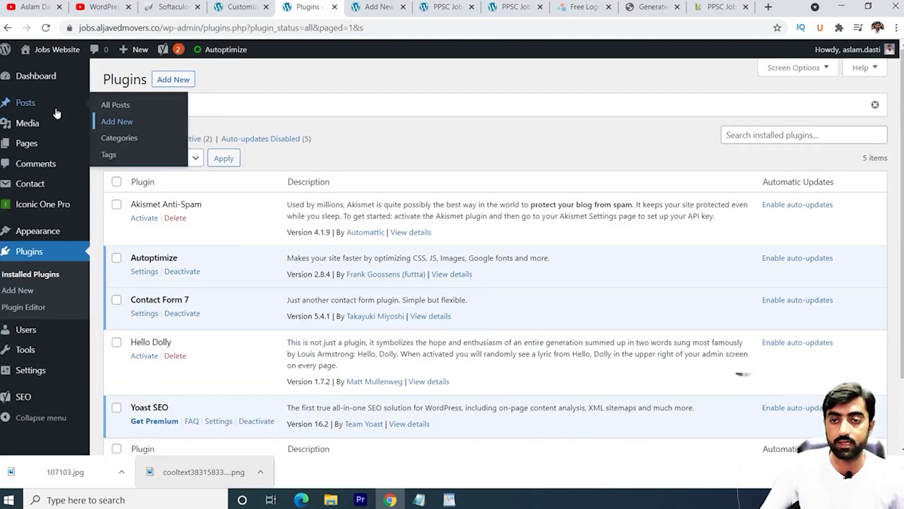
click(114, 106)
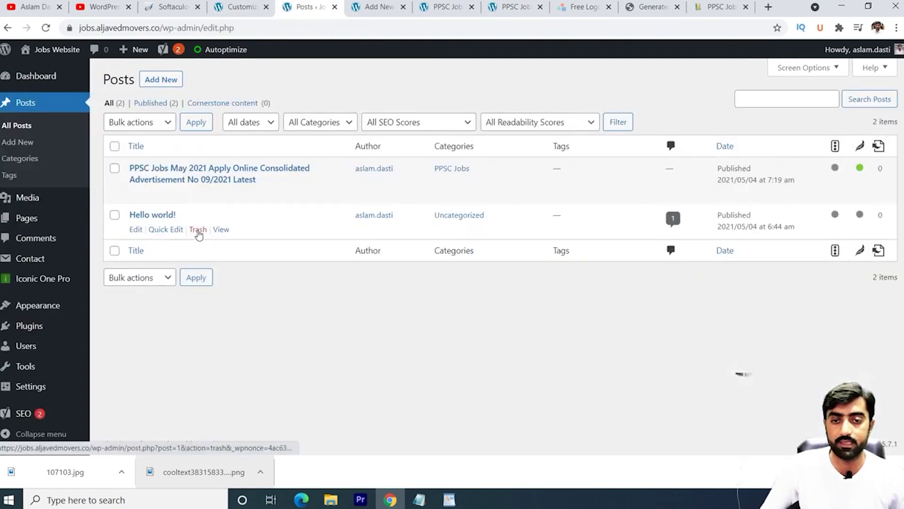
click(197, 229)
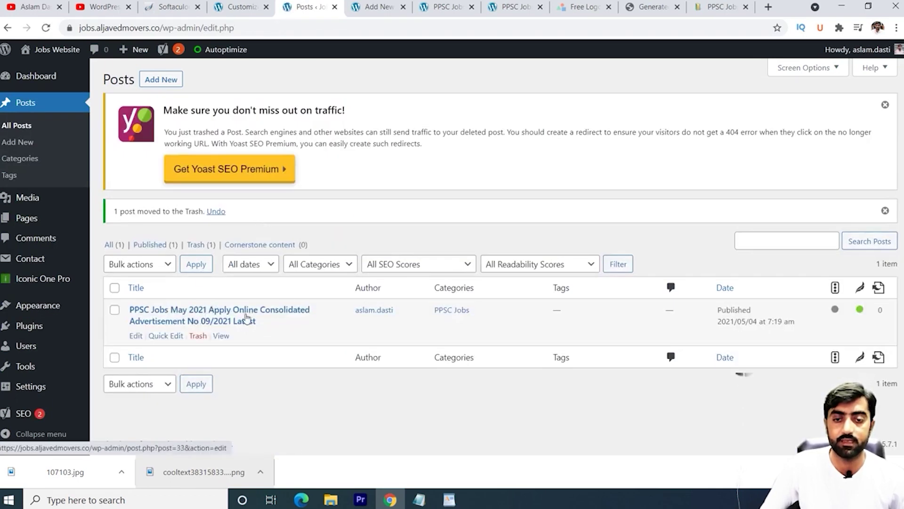
click(885, 106)
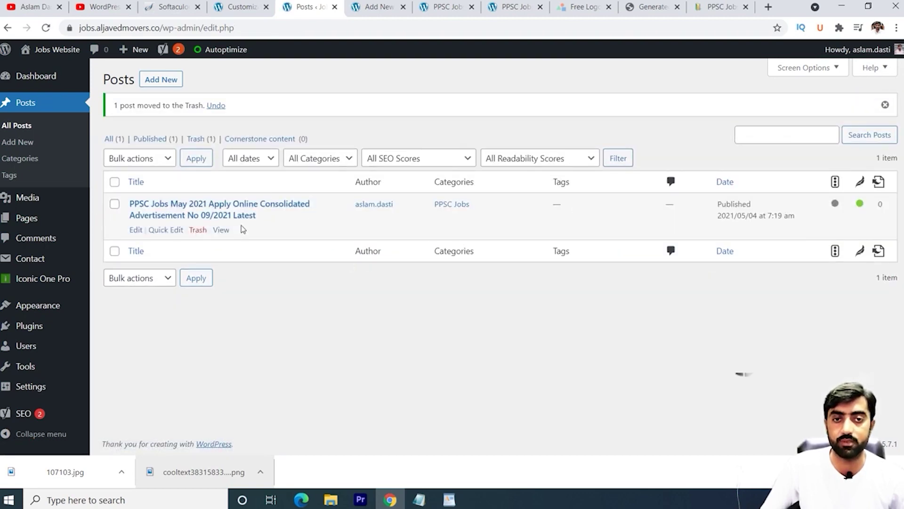
click(513, 7)
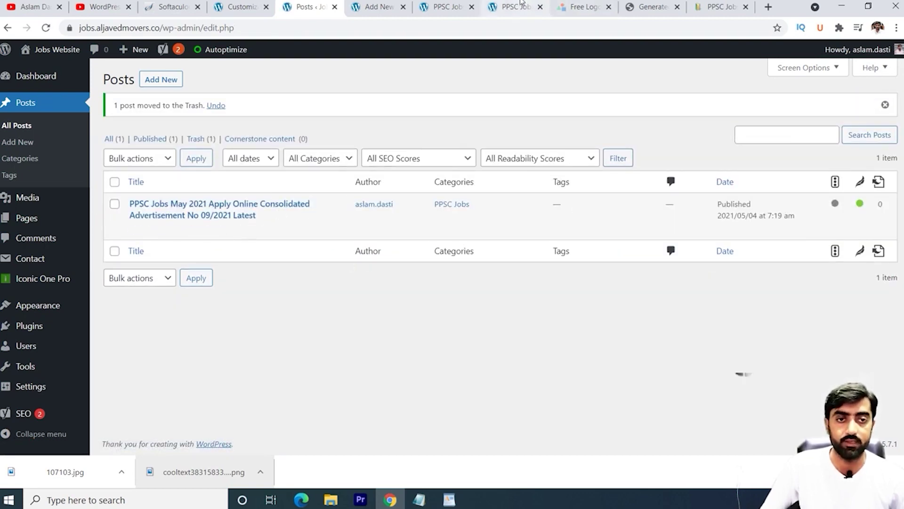